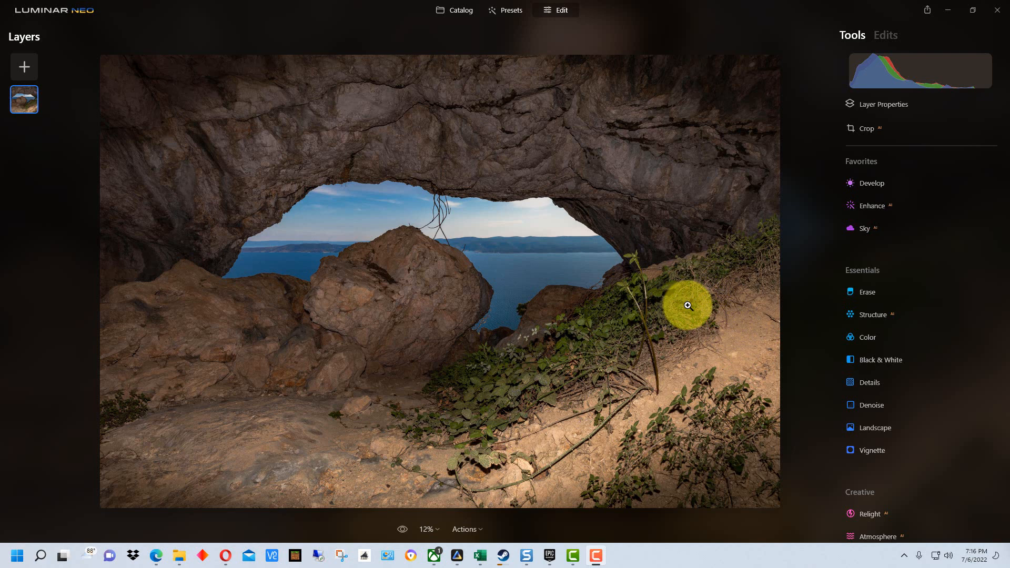
Add the photo of the man holding a globe as a new layer over the cave image and set its opacity to 100
click(23, 68)
click(100, 111)
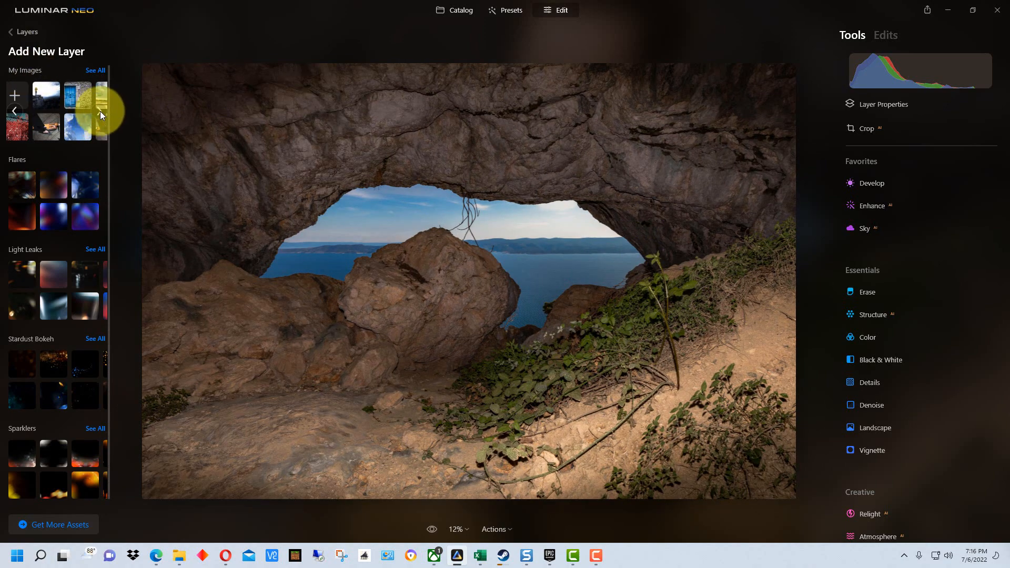
click(99, 111)
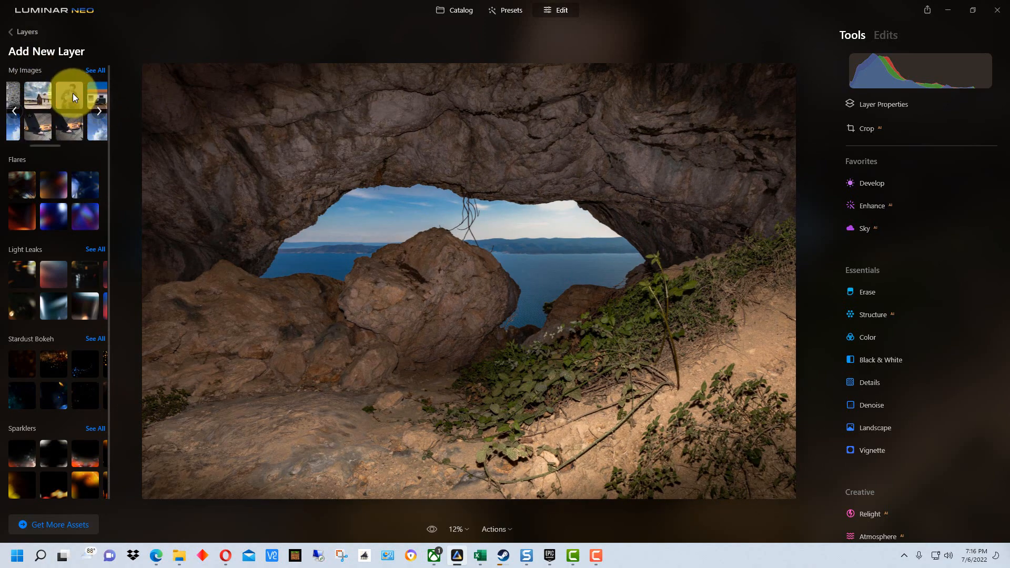
click(72, 93)
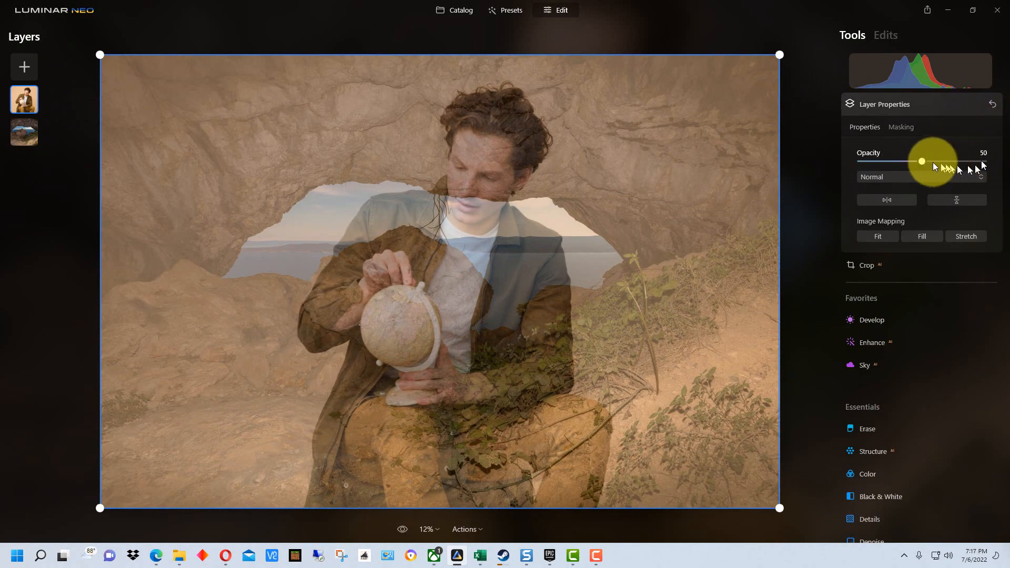
drag(921, 160, 1001, 162)
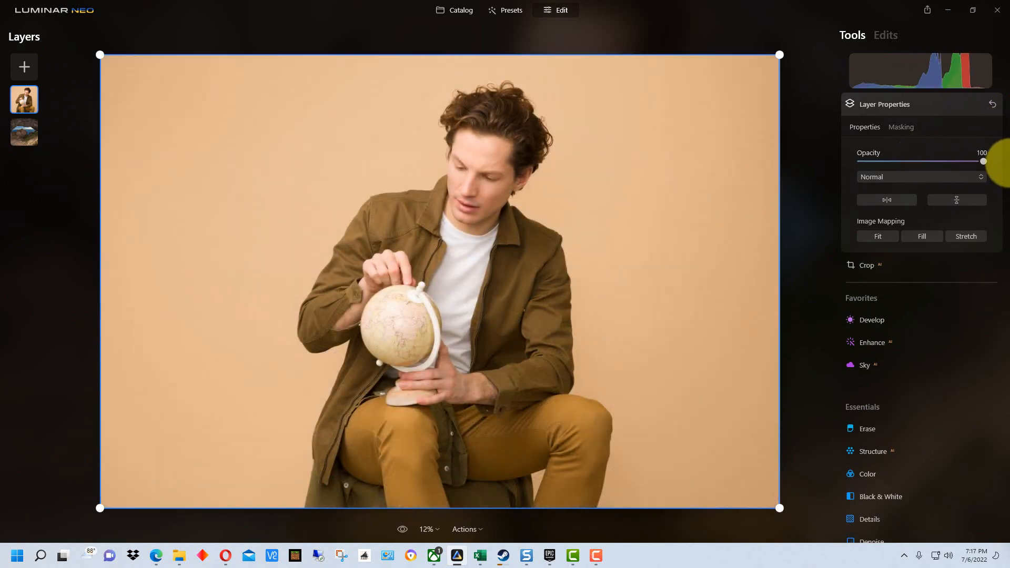
Mask the man on the globe photo layer with Mask AI, using the Human object type
click(29, 133)
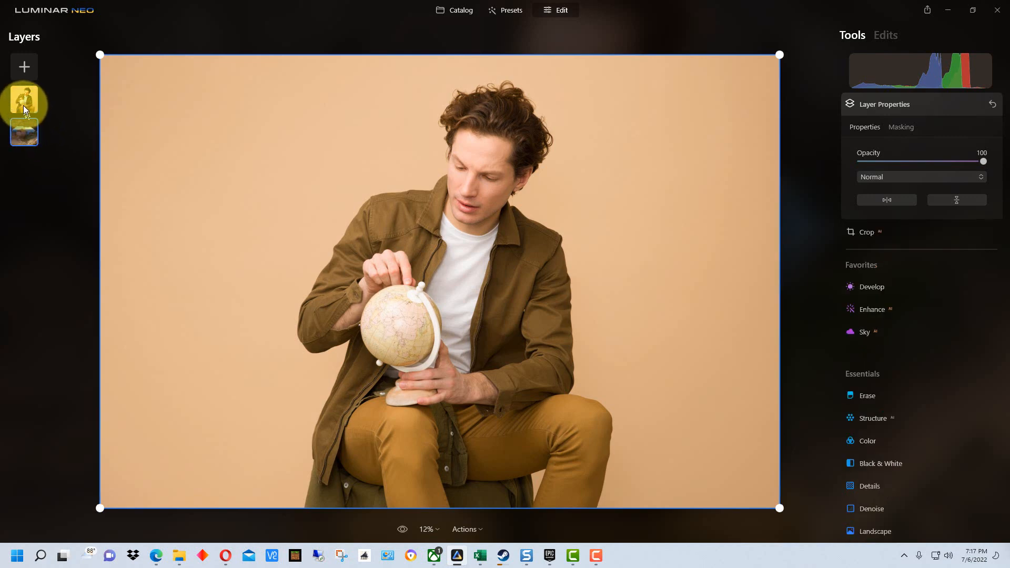
click(25, 109)
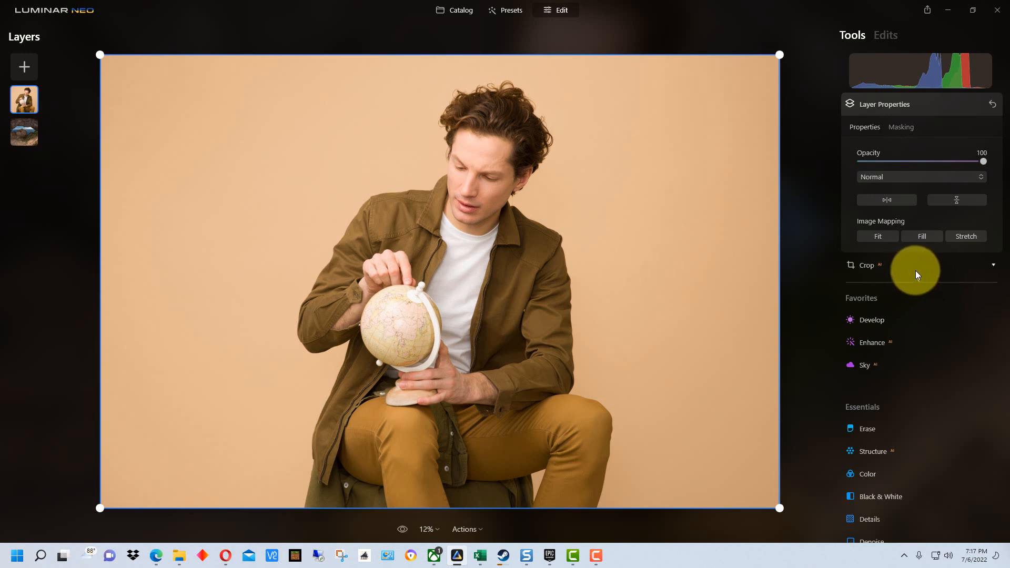
click(901, 127)
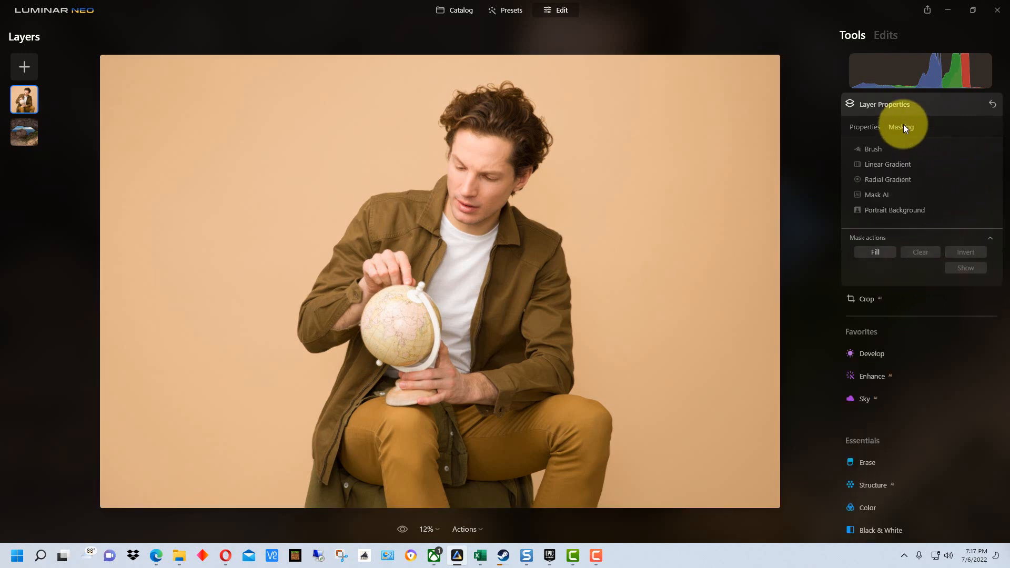
click(882, 194)
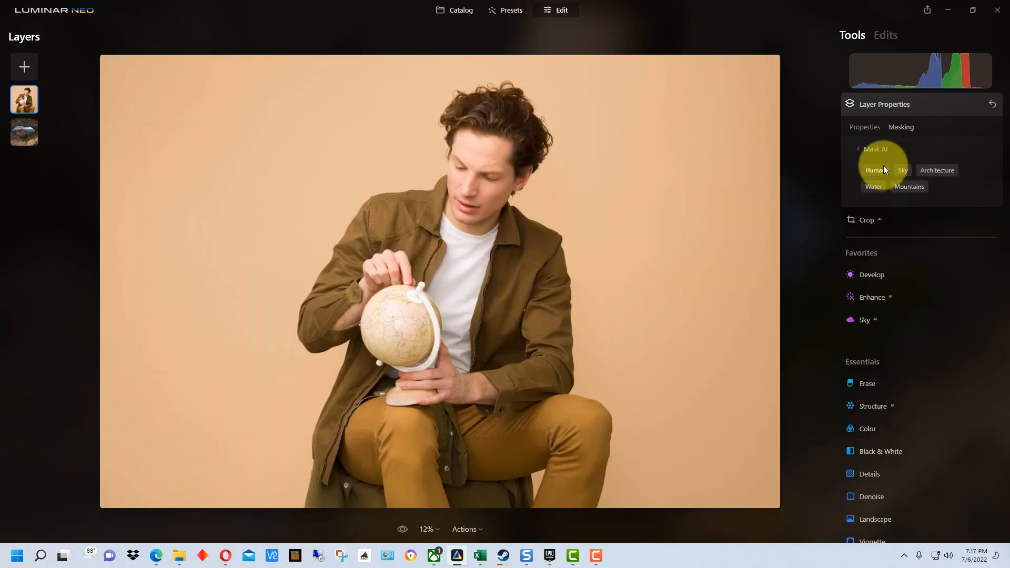
click(883, 169)
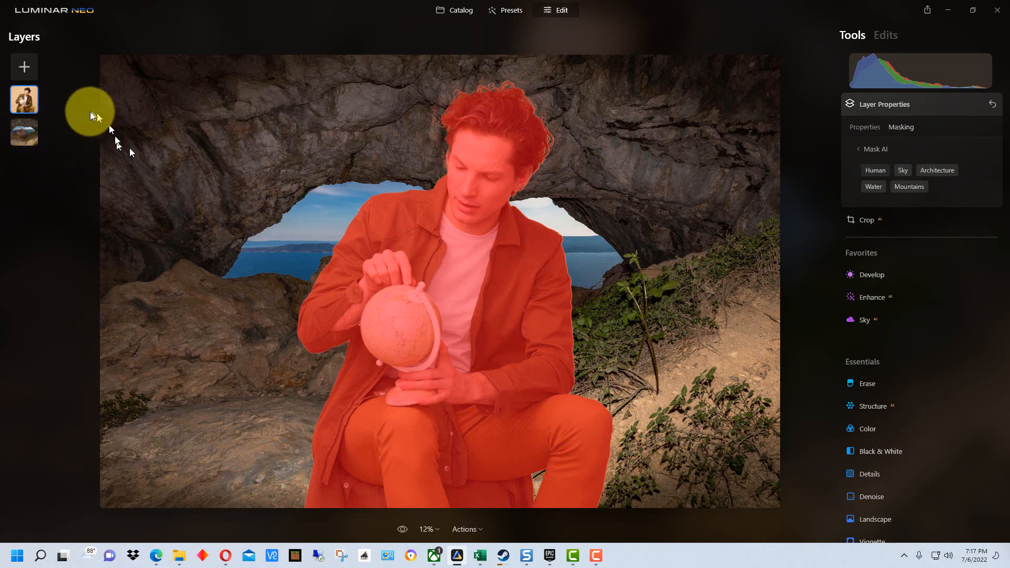
Scale the man layer down slightly and move him to the lower right side of the cave scene
click(31, 130)
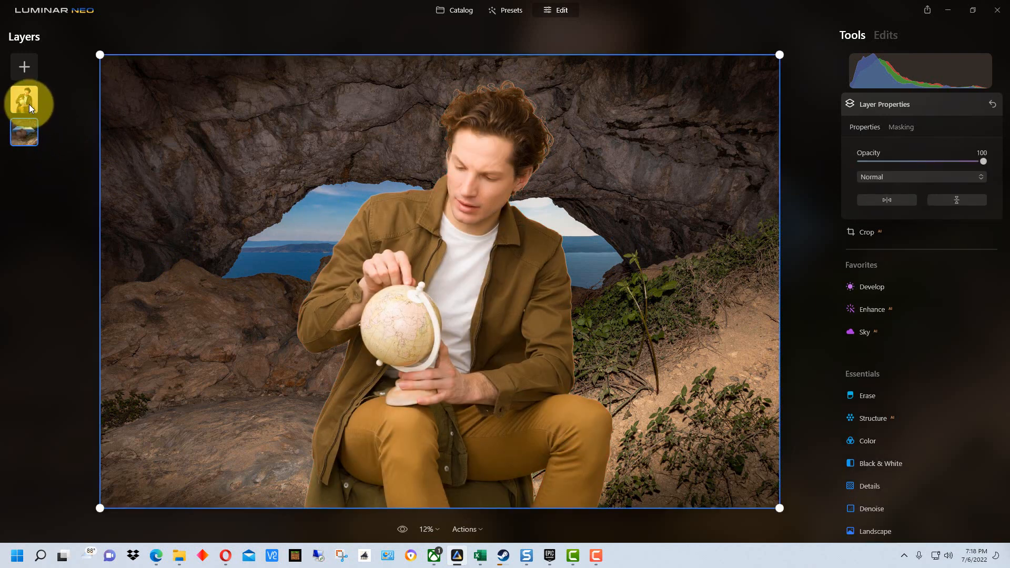
click(27, 105)
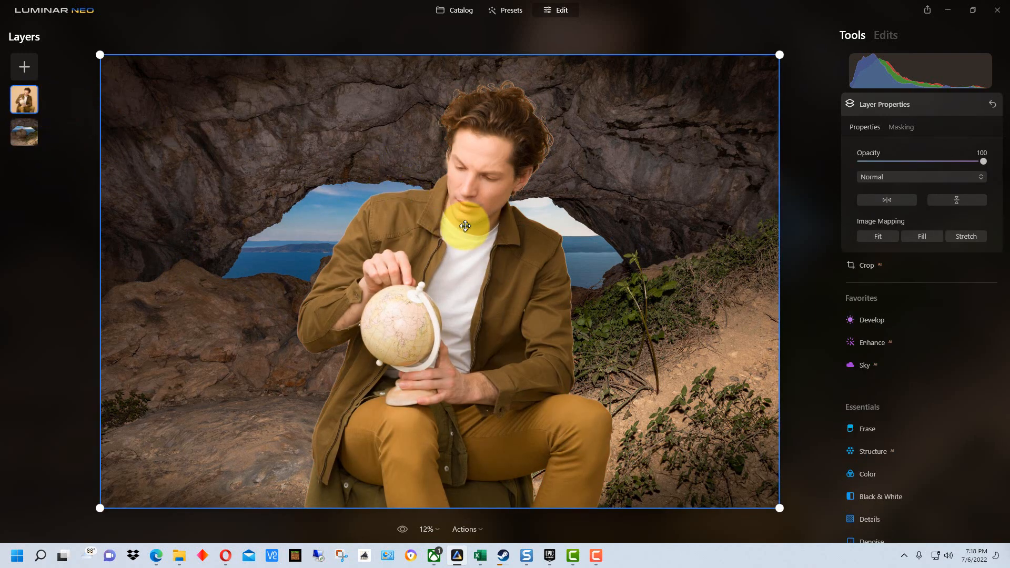
drag(503, 258, 434, 231)
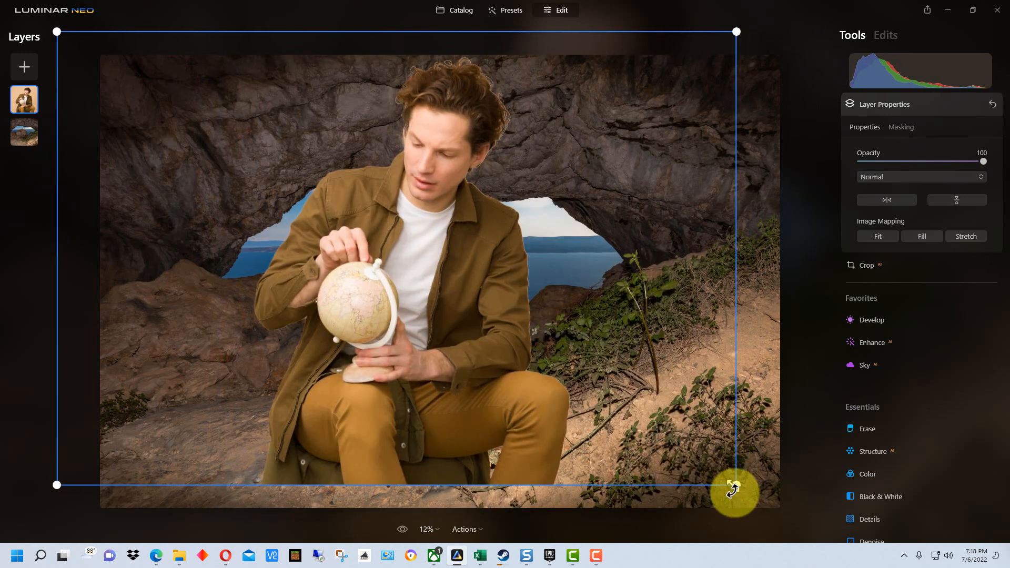
drag(736, 484, 661, 435)
drag(444, 273, 680, 421)
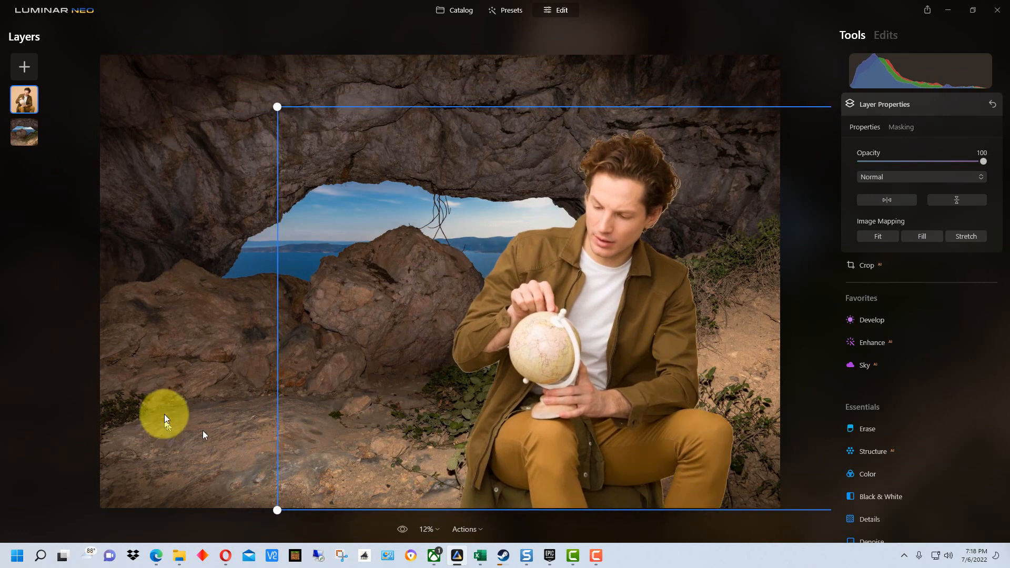
Review the man layer's edits list and examine the cut-out edges of his jacket against the cave up close
click(23, 136)
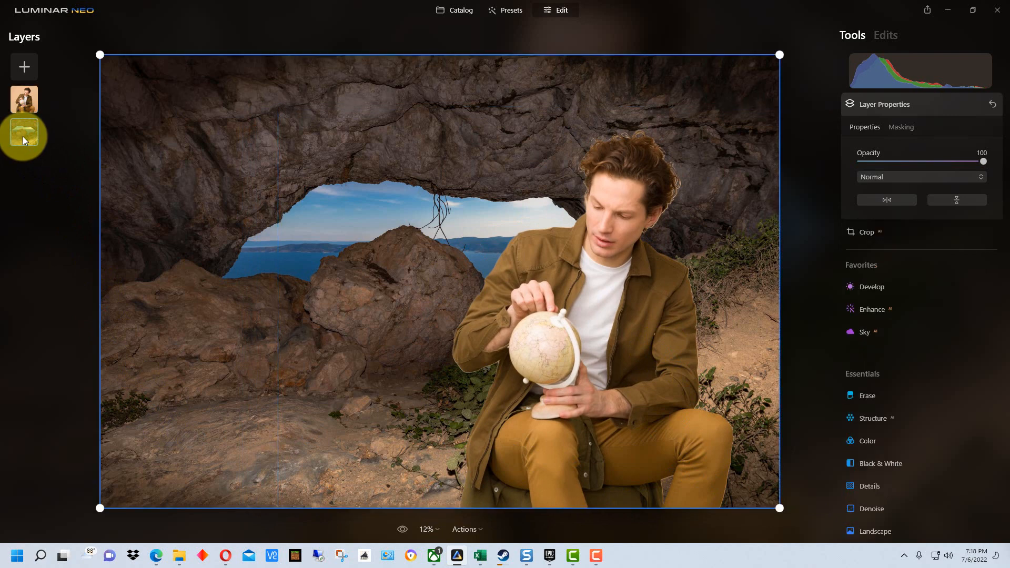
click(27, 100)
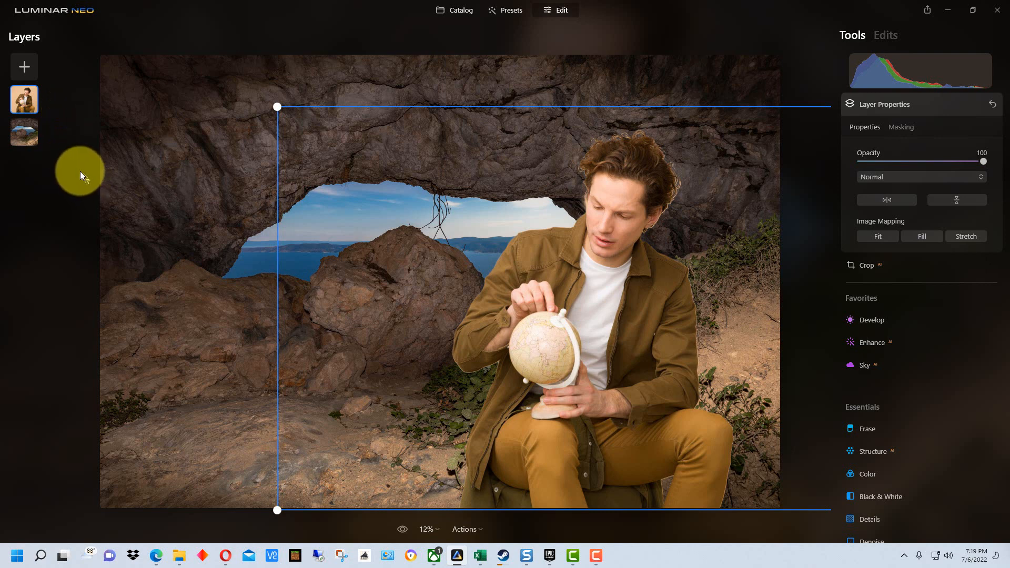
click(879, 36)
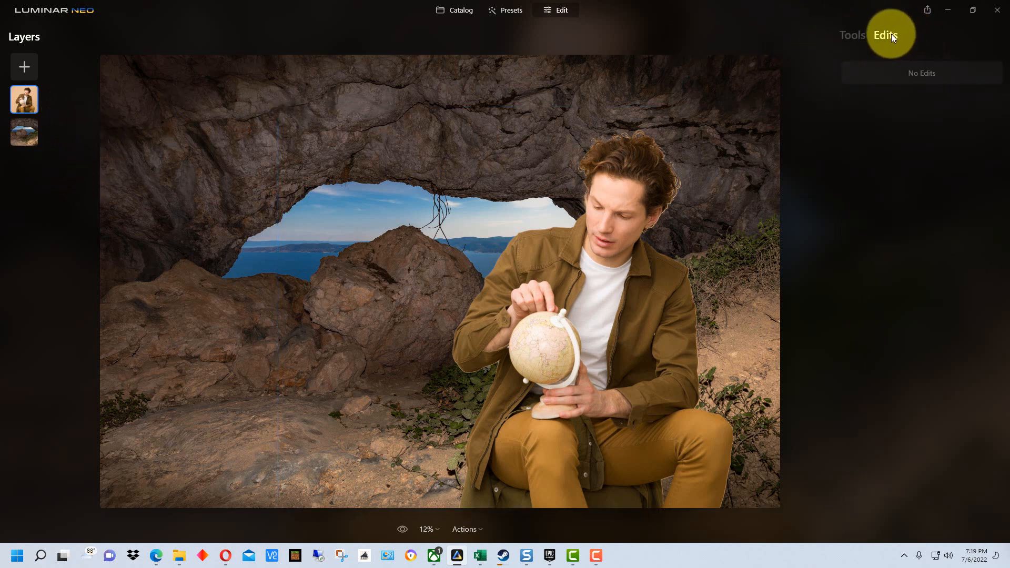
click(852, 35)
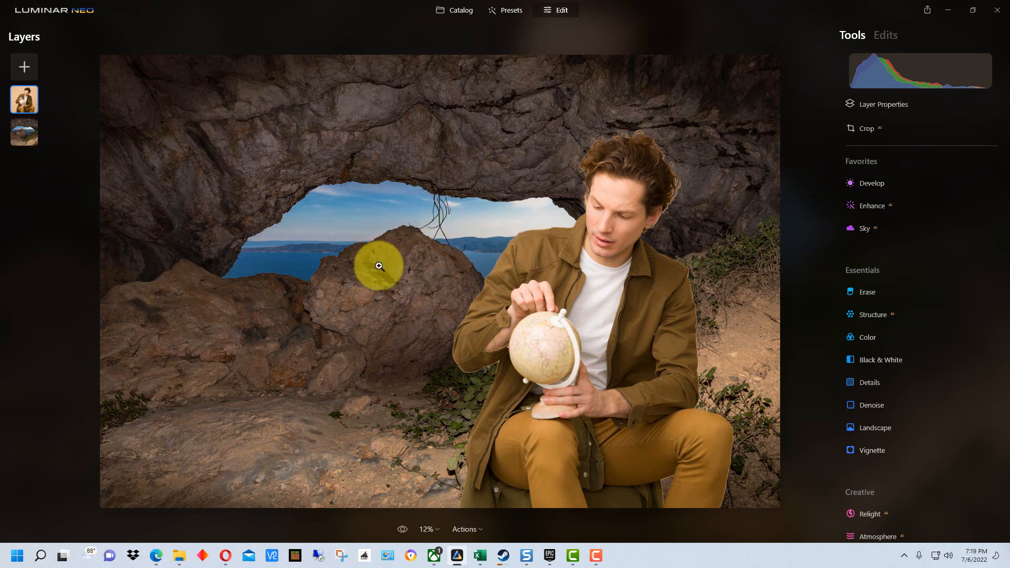
click(451, 282)
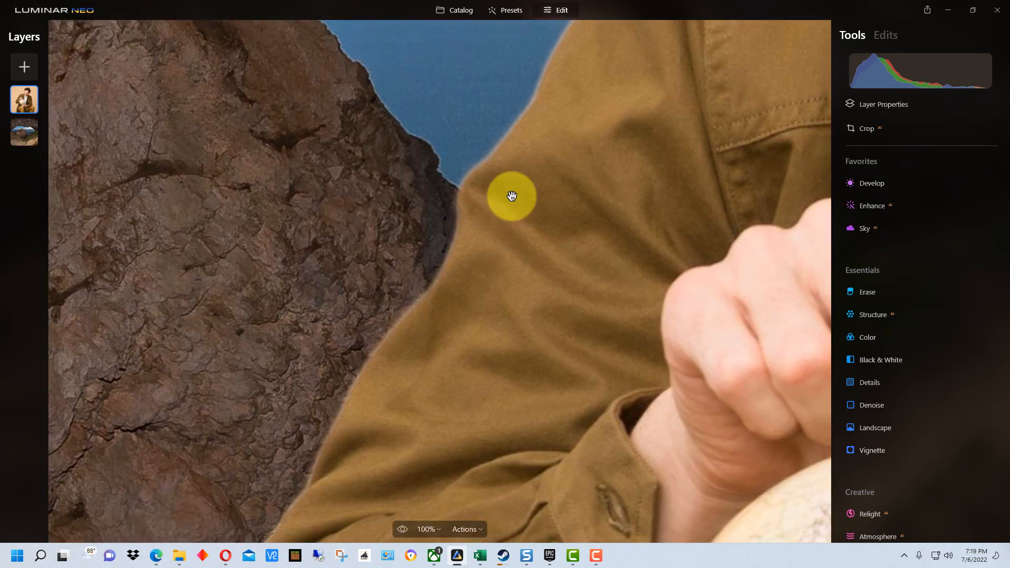
scroll(504, 205, down, 5)
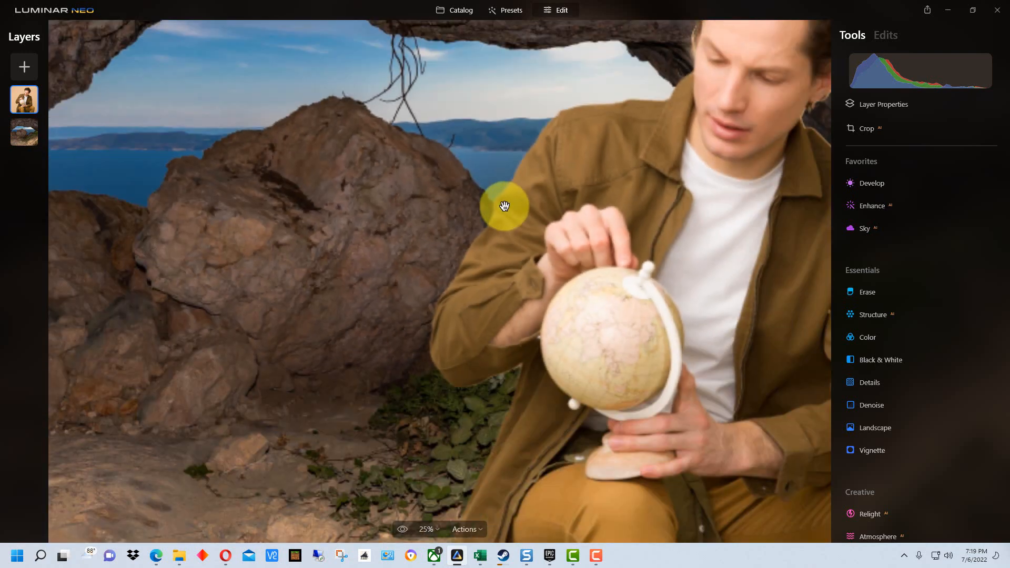
drag(322, 188, 198, 203)
scroll(261, 207, down, 3)
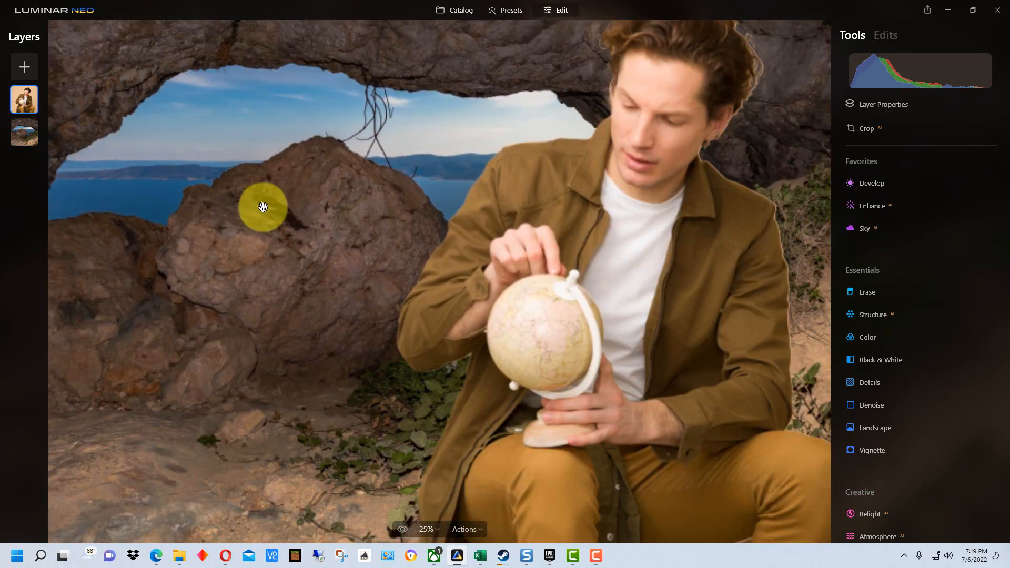
scroll(281, 207, up, 1)
scroll(283, 206, down, 1)
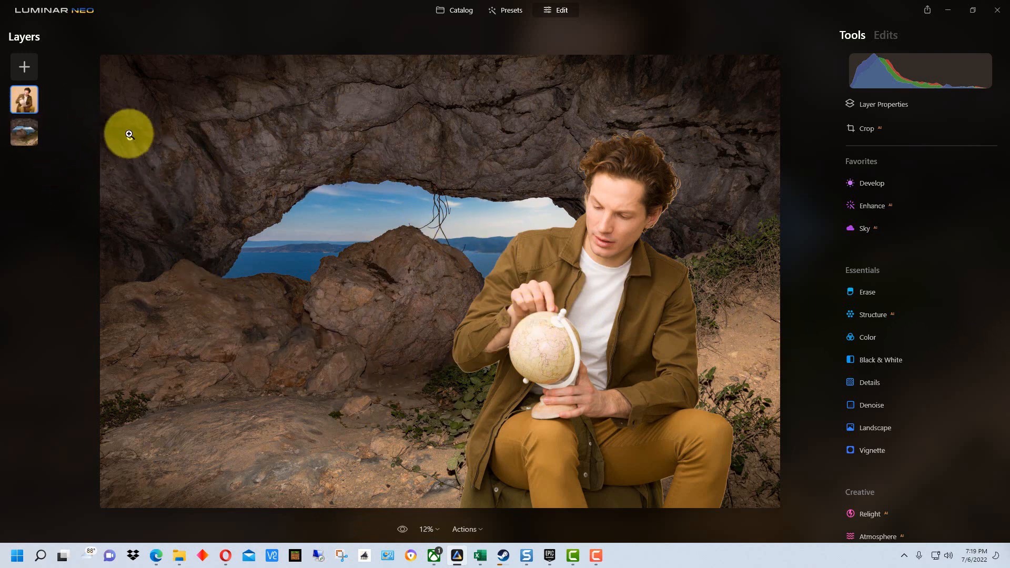
click(24, 67)
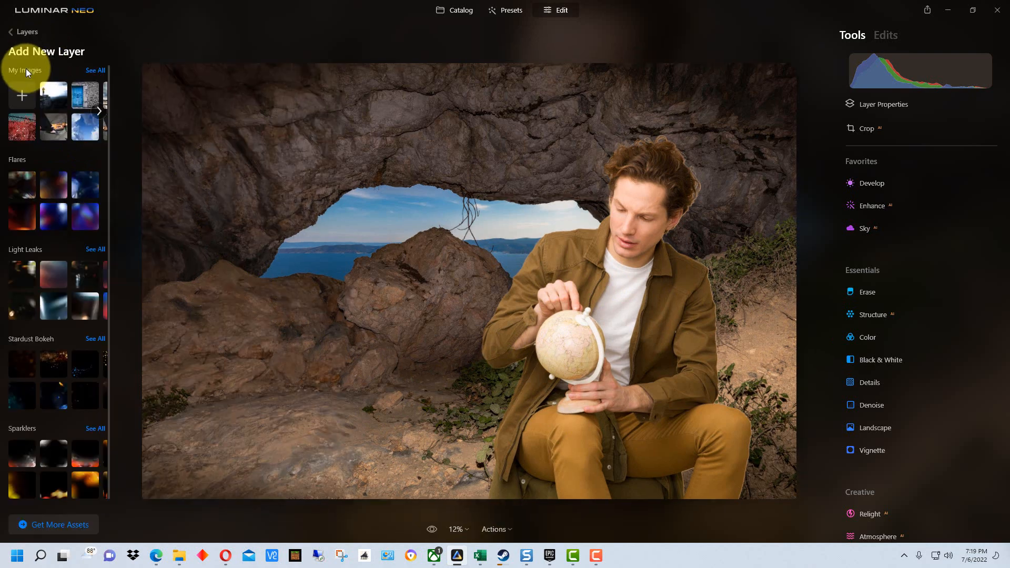
click(96, 114)
click(94, 116)
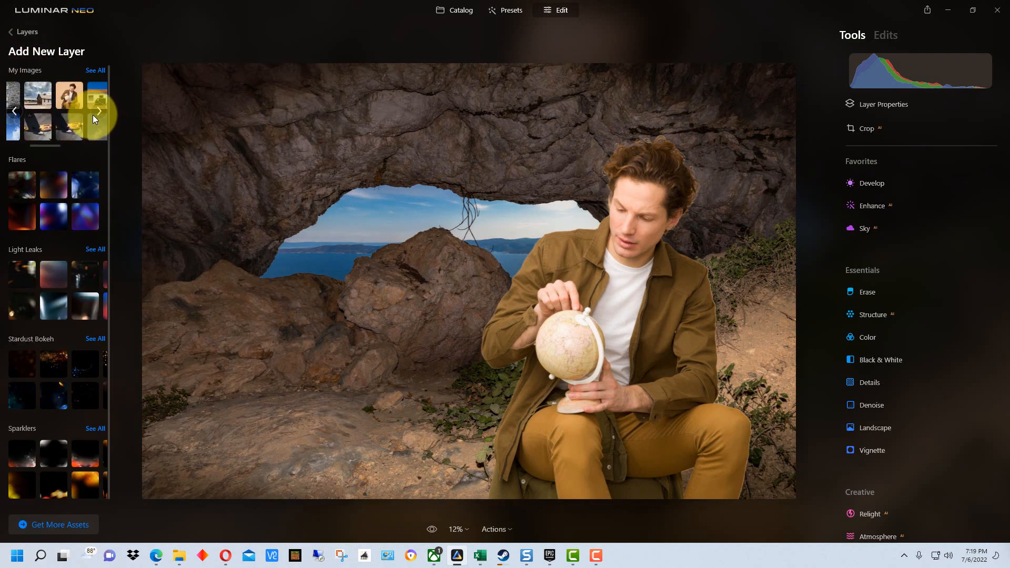
click(92, 115)
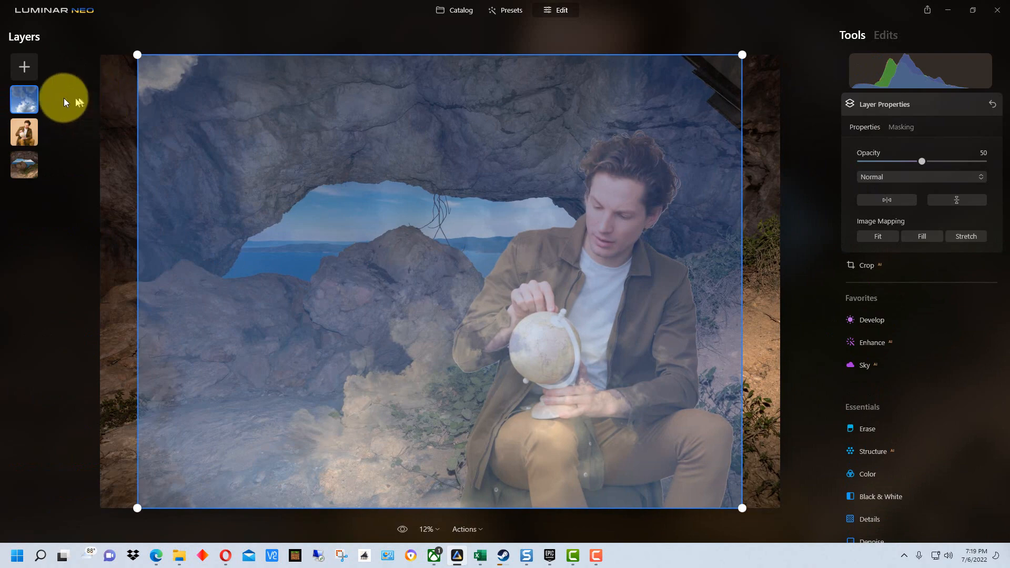
right_click(29, 96)
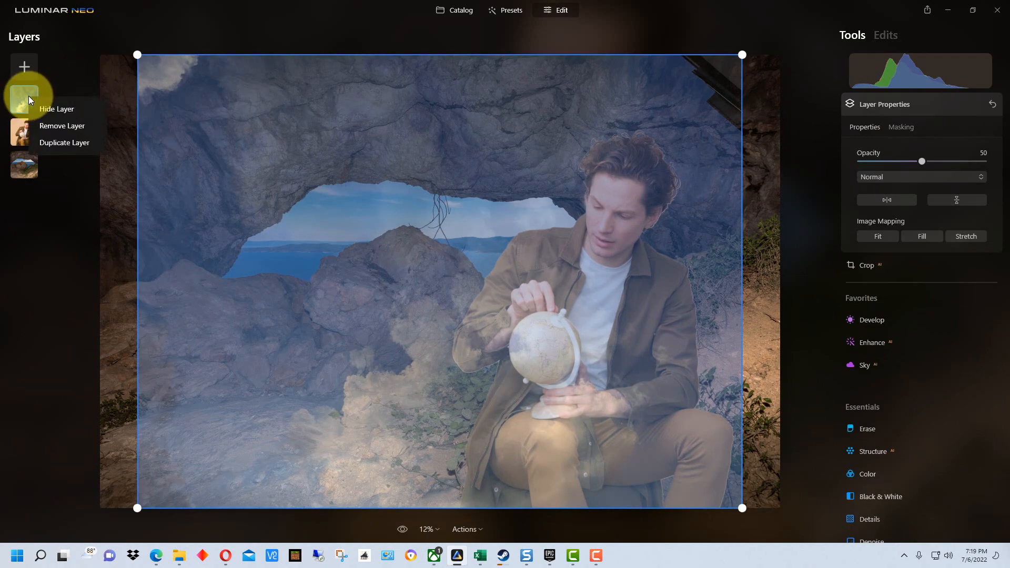
click(48, 128)
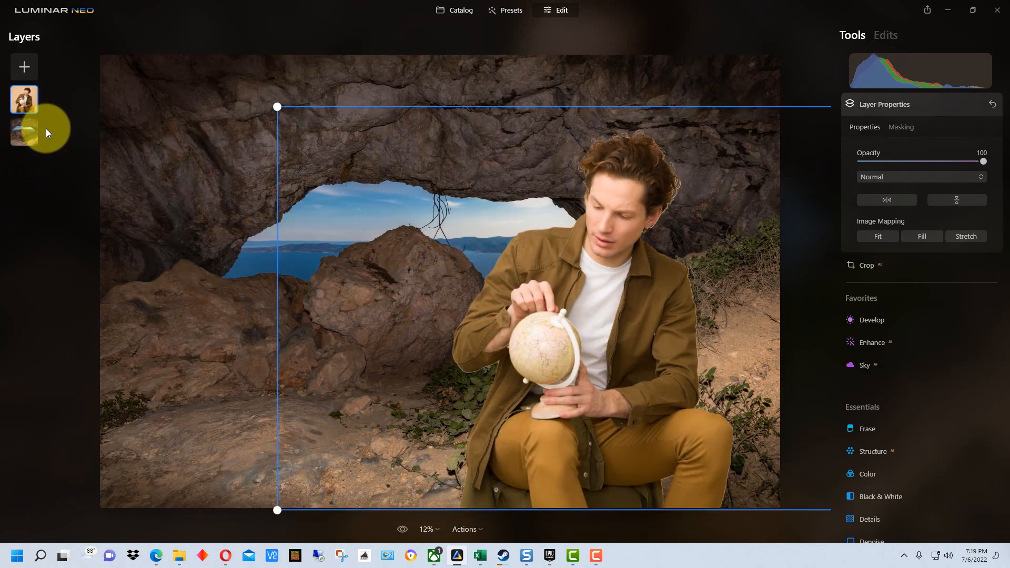
Add the photo of the tiled-roof house with the green three-wheeled truck as a new layer and set its opacity to 100
click(24, 68)
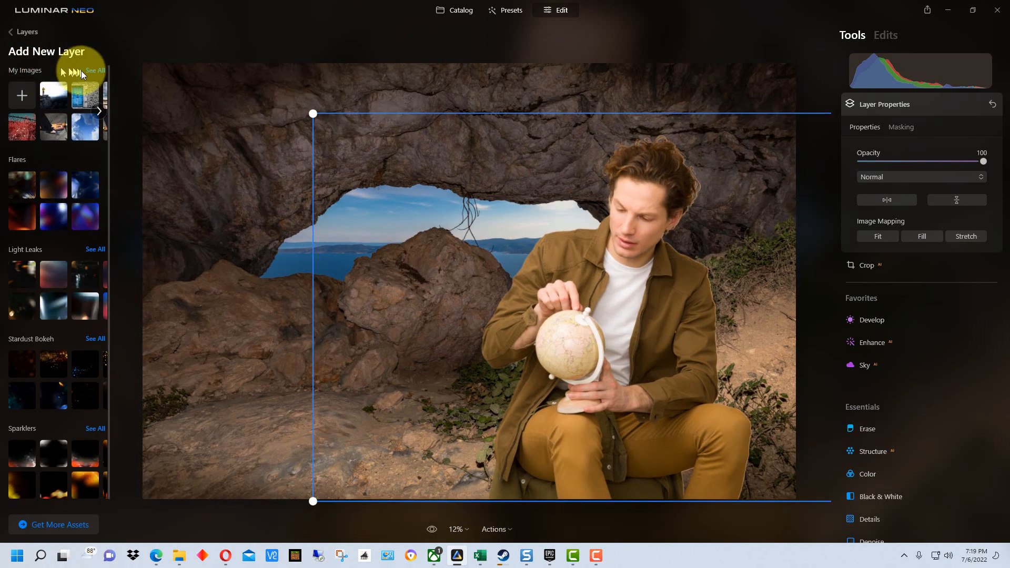
click(97, 109)
click(96, 108)
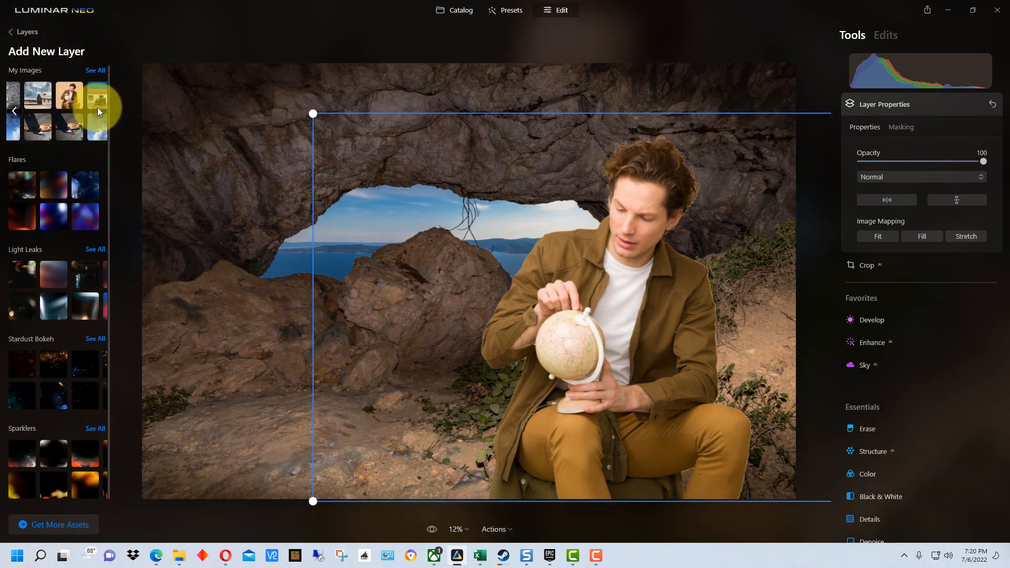
click(97, 108)
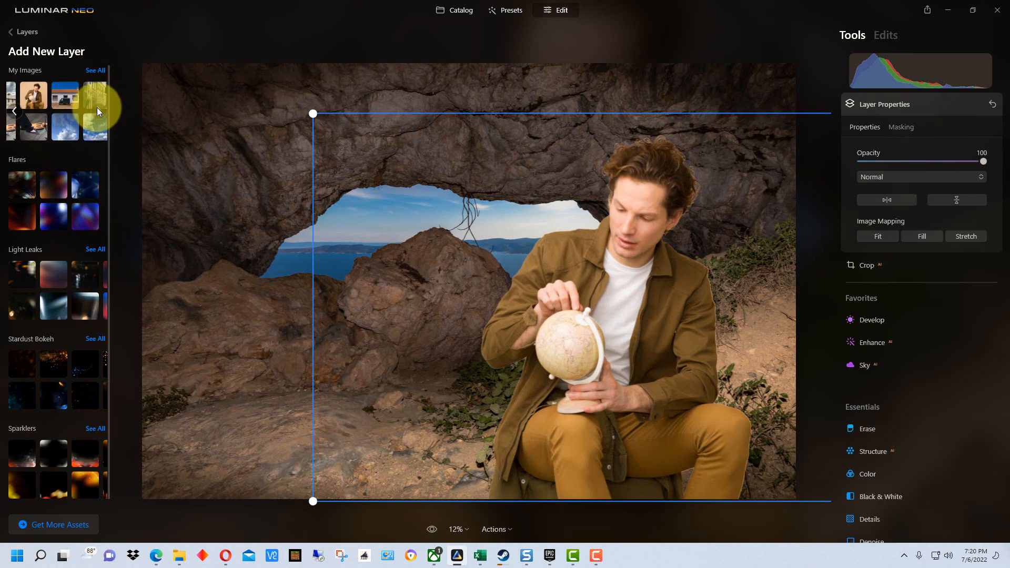
click(70, 97)
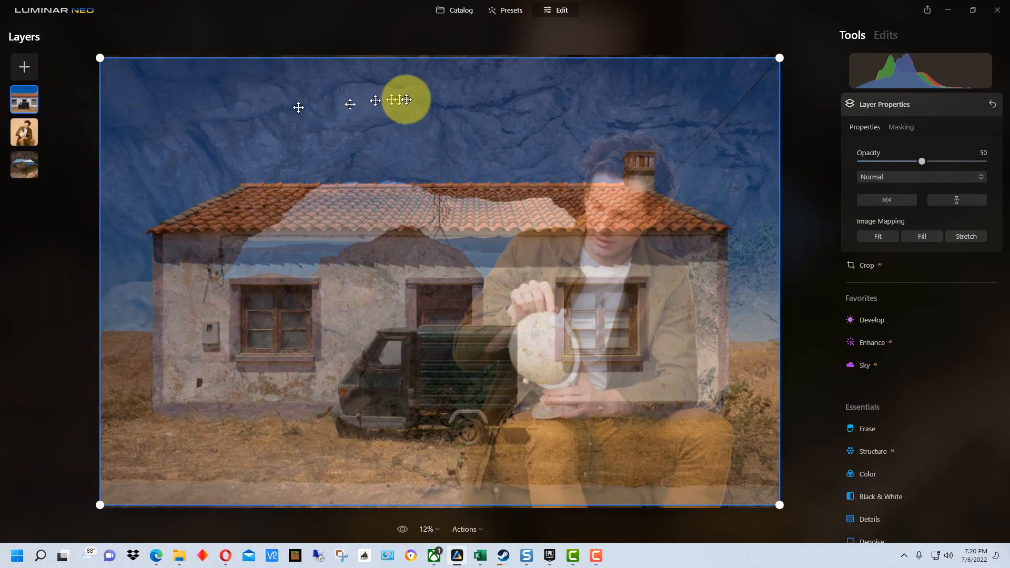
drag(920, 161, 1003, 168)
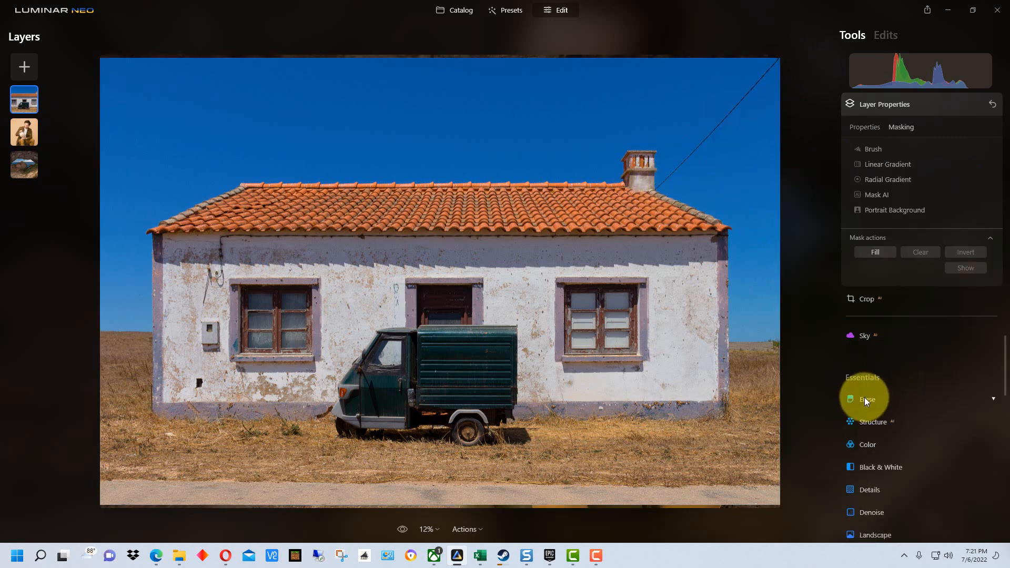
Remove the power lines from the house photo with the Erase tool's automatic powerline removal
click(865, 399)
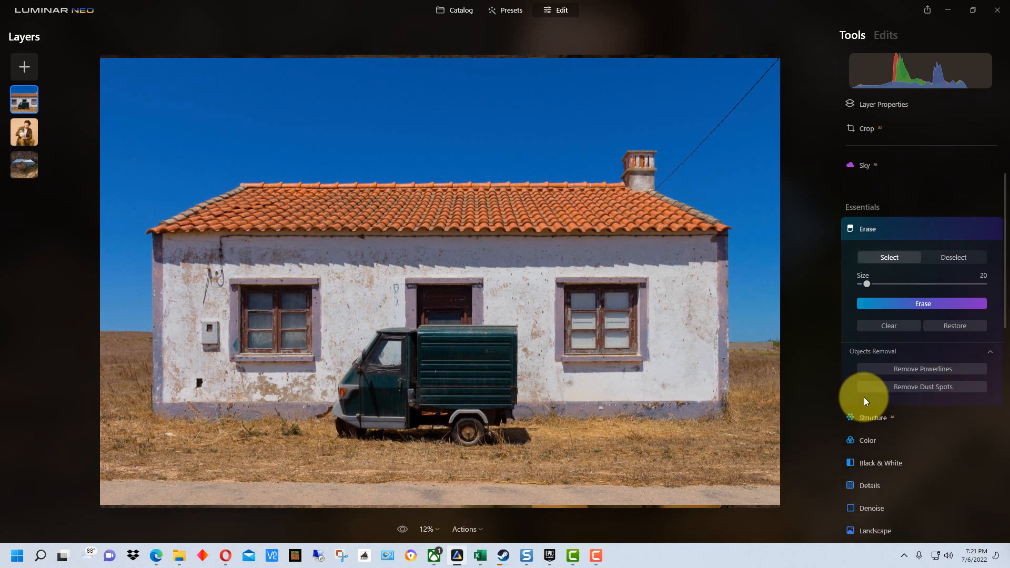
click(944, 367)
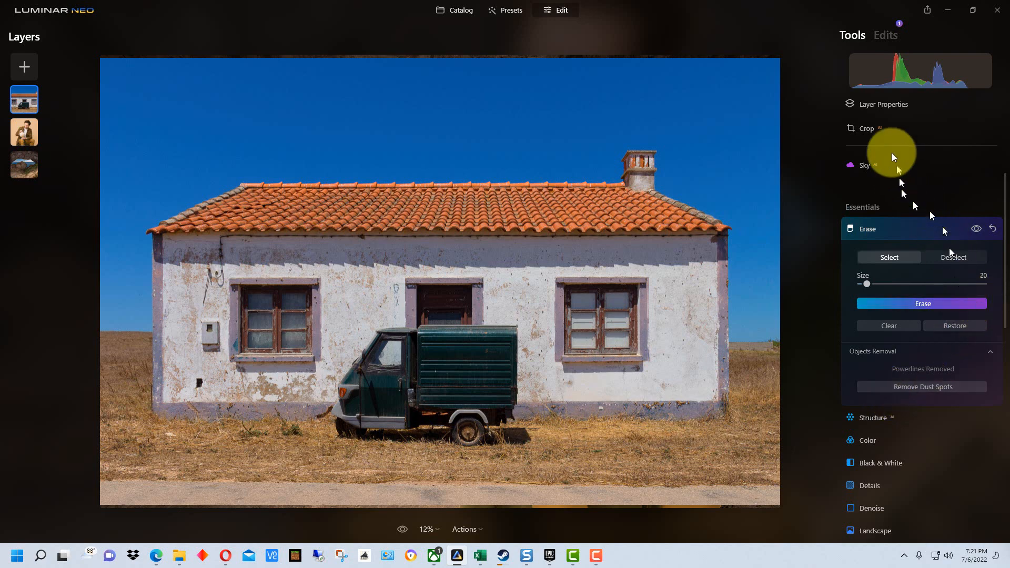
Mask the house layer with Mask AI, including the Architecture, Transport, Natural Ground and Man Made Ground areas
click(905, 105)
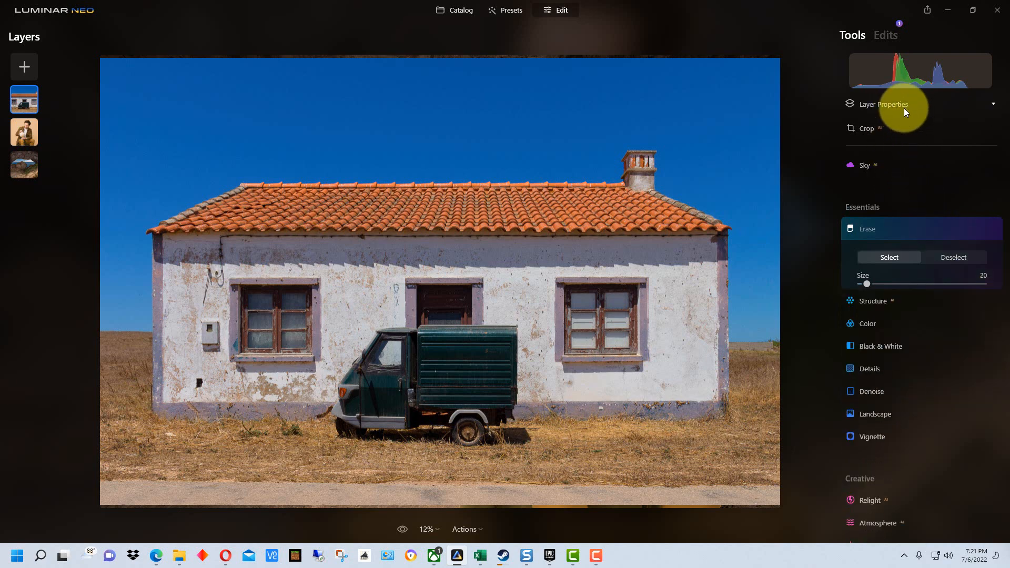
click(907, 128)
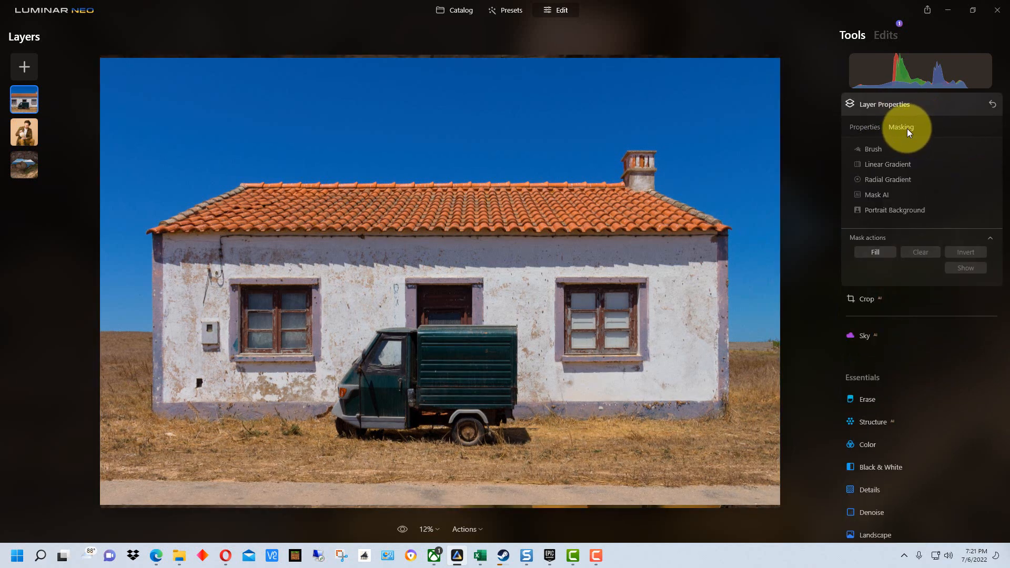
click(882, 194)
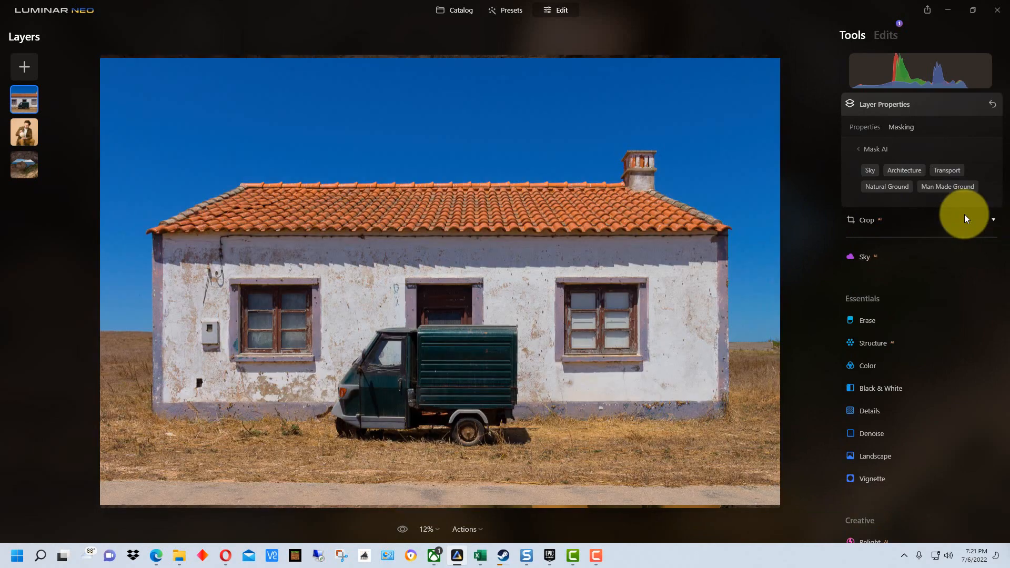
click(904, 170)
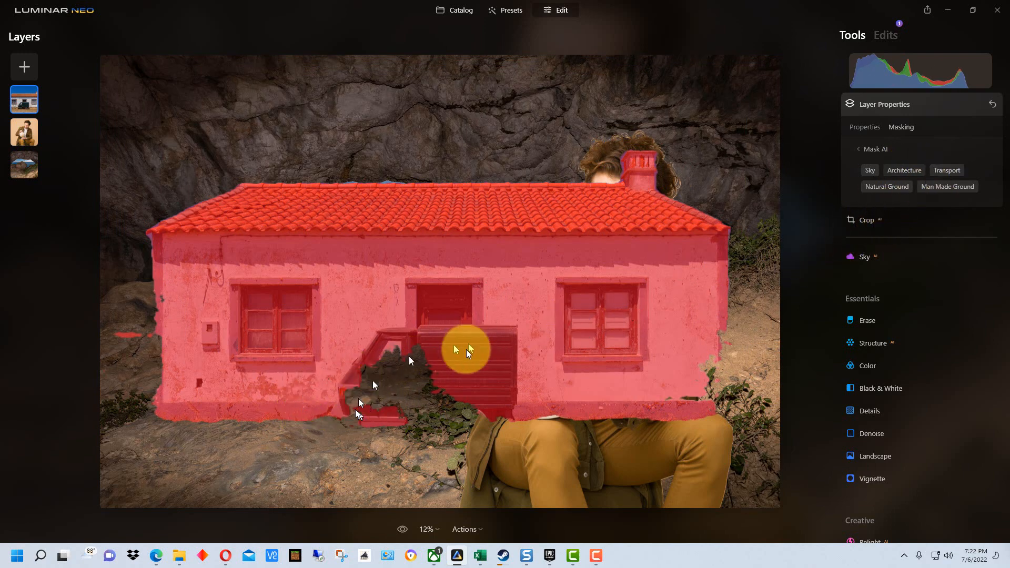
click(947, 171)
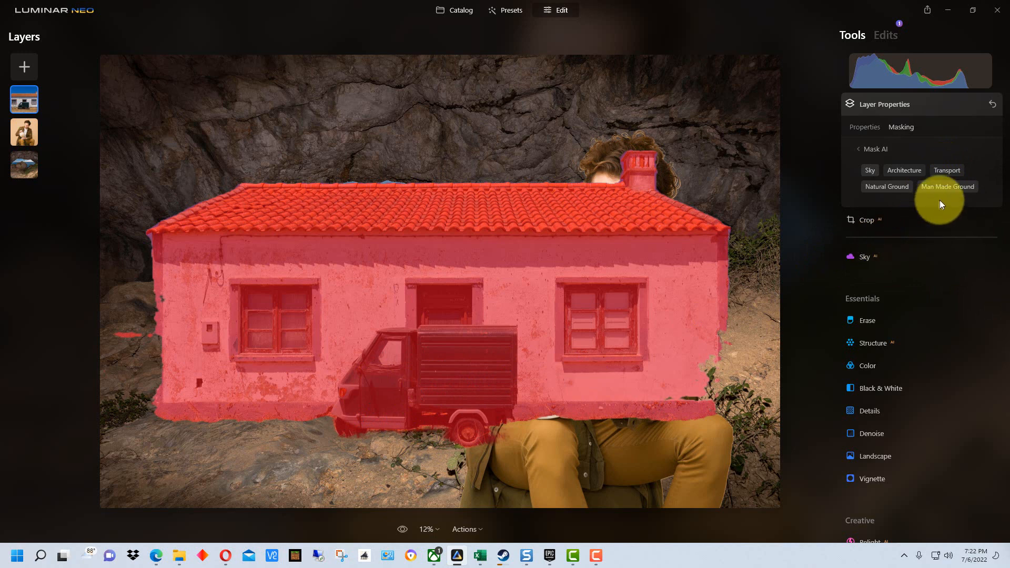
click(901, 188)
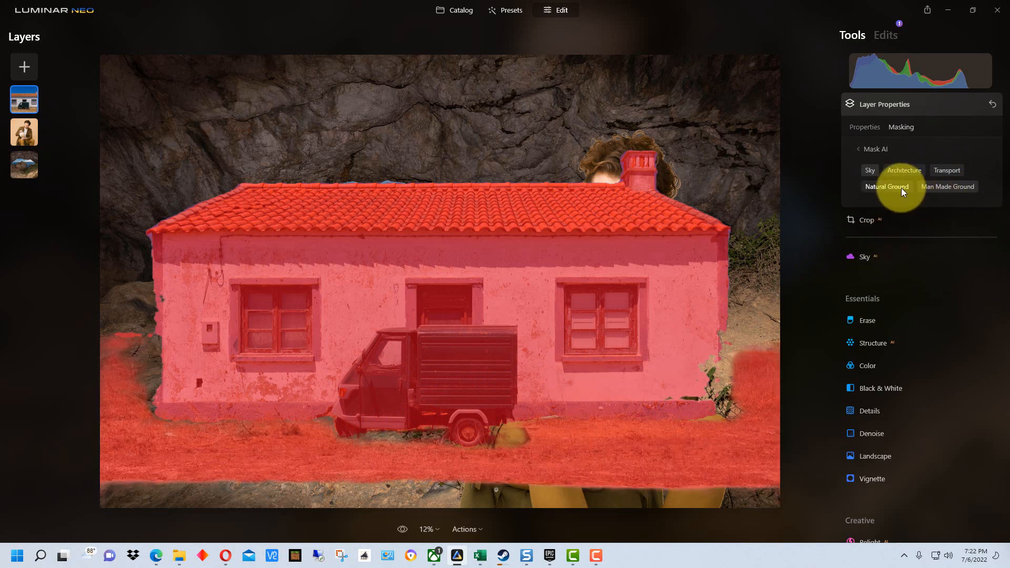
click(968, 186)
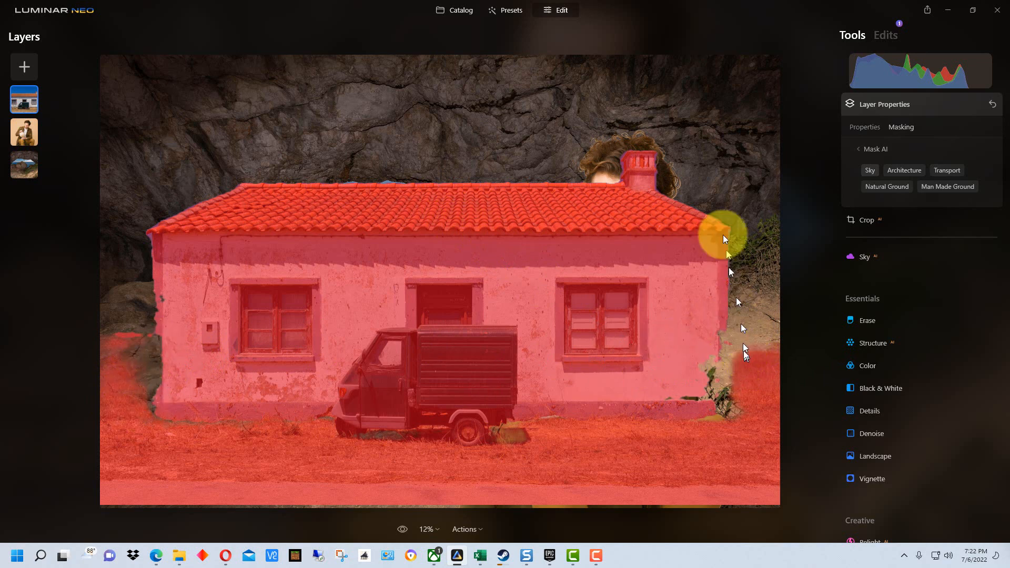
Examine the mask's edges along the roof ridge, the chimney and the house's right-hand wall up close
scroll(704, 210, up, 3)
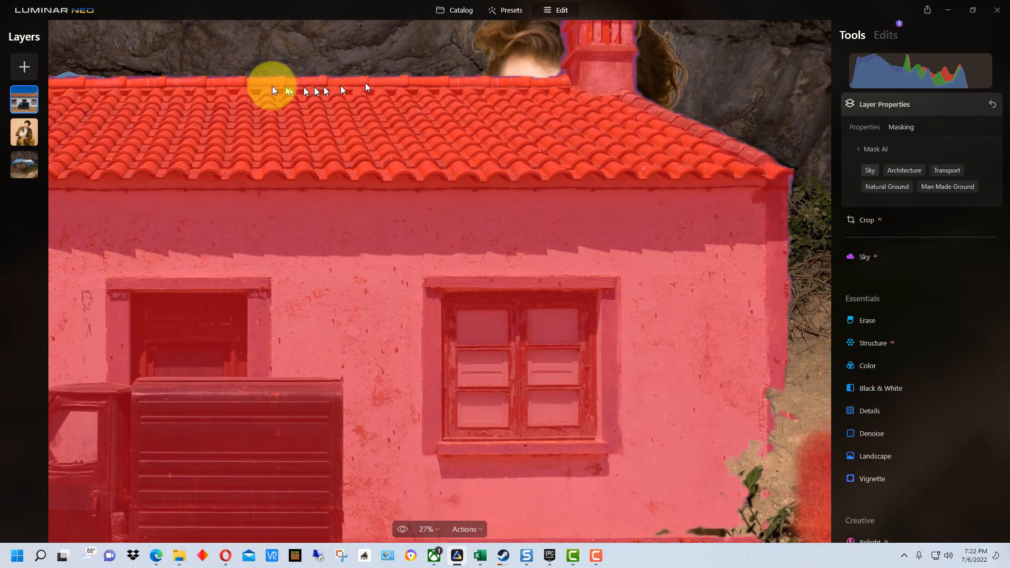
scroll(570, 79, up, 1)
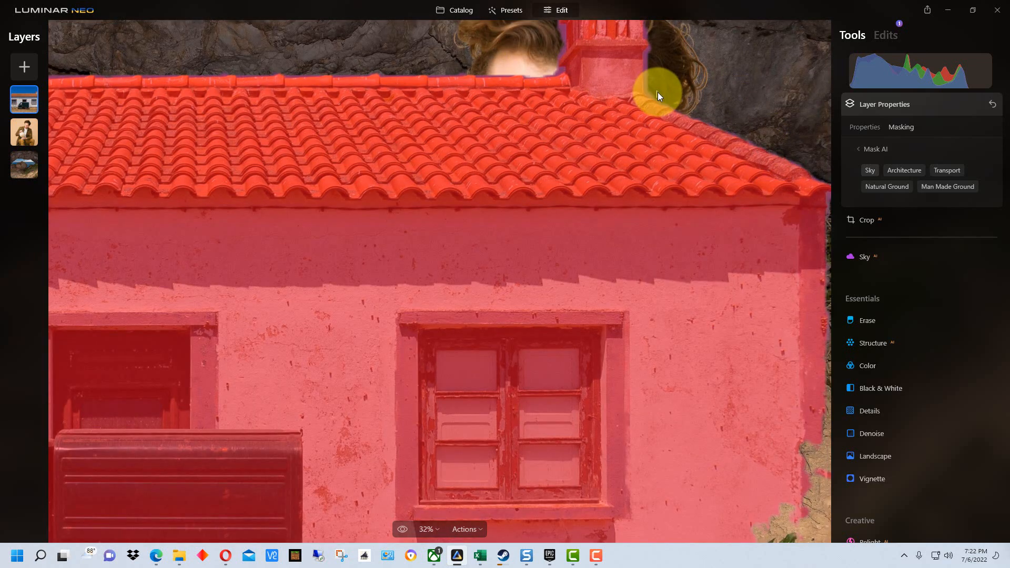
scroll(659, 90, down, 1)
scroll(657, 89, down, 1)
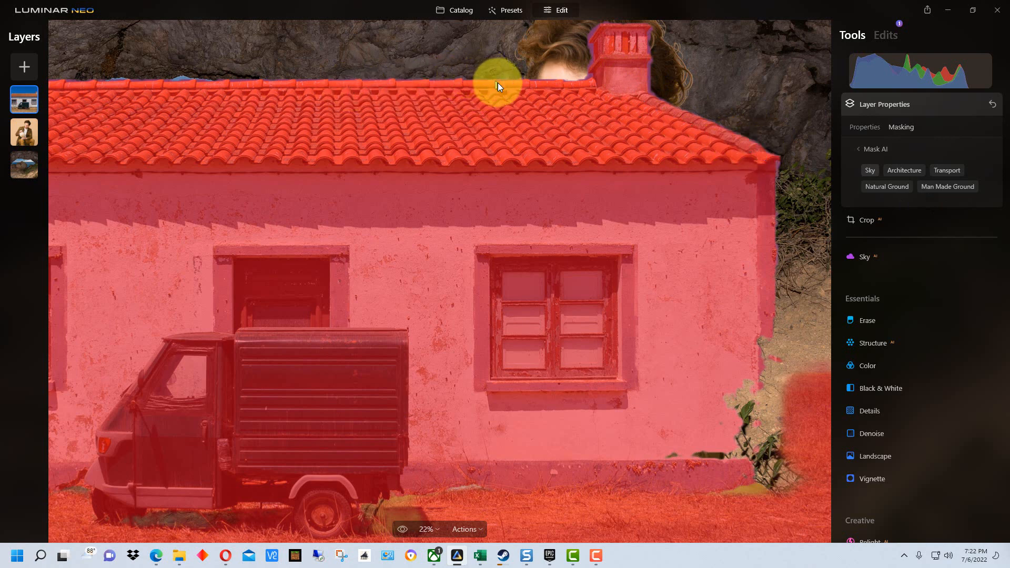
scroll(497, 83, up, 1)
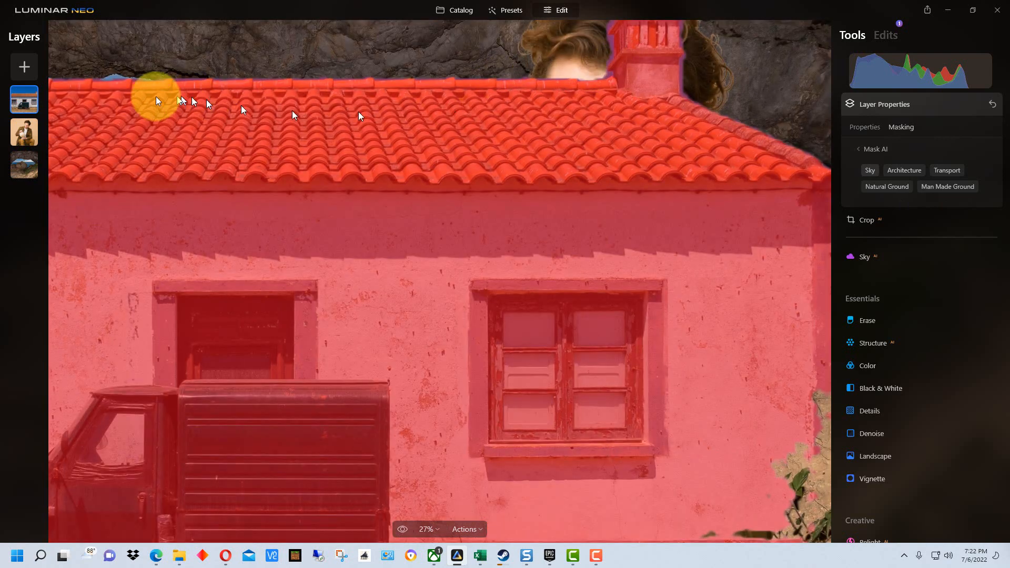
scroll(788, 154, down, 1)
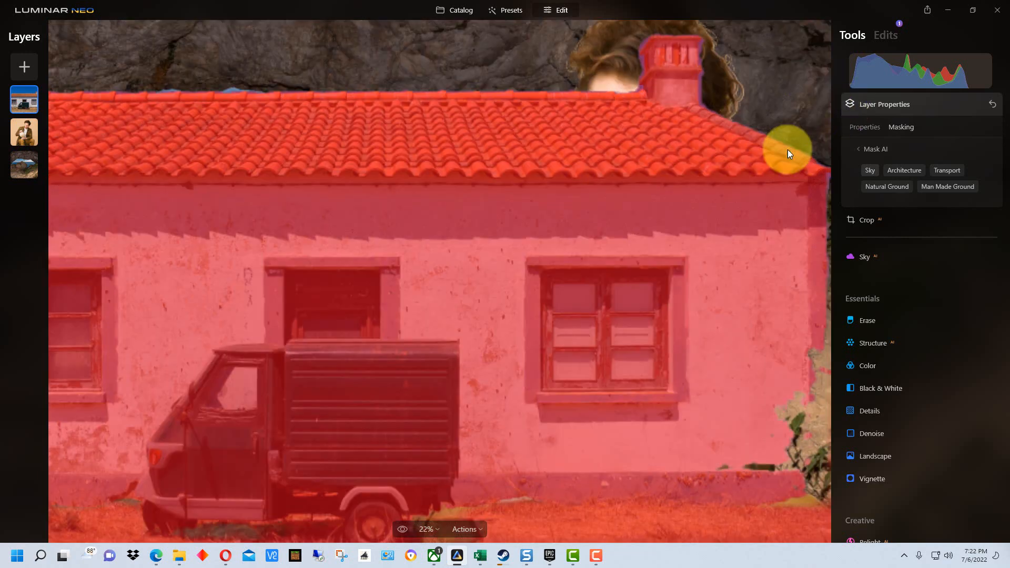
scroll(787, 149, down, 2)
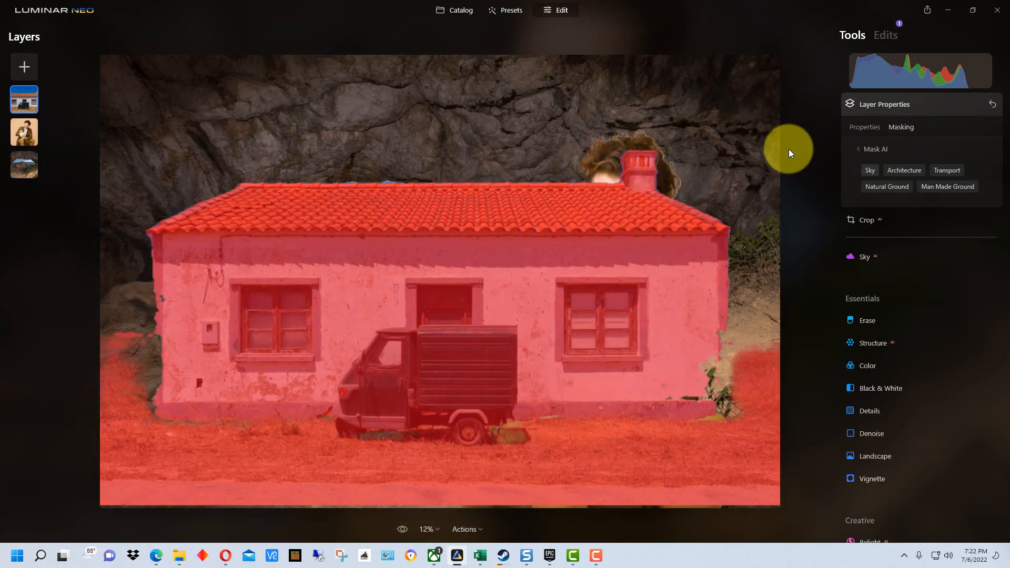
Reset the house layer's properties to discard its mask and set the layer's opacity to 100
click(993, 106)
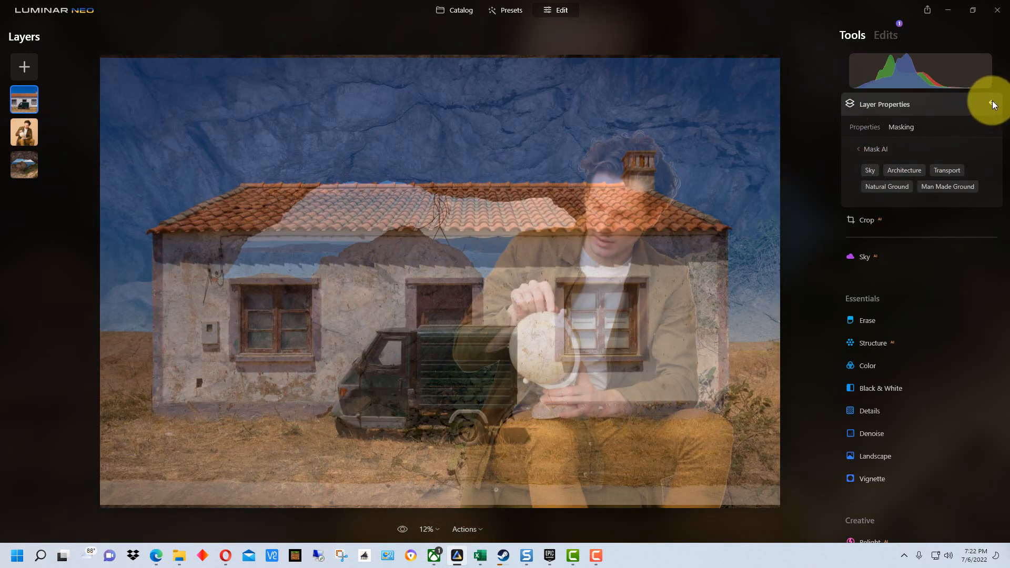
click(862, 126)
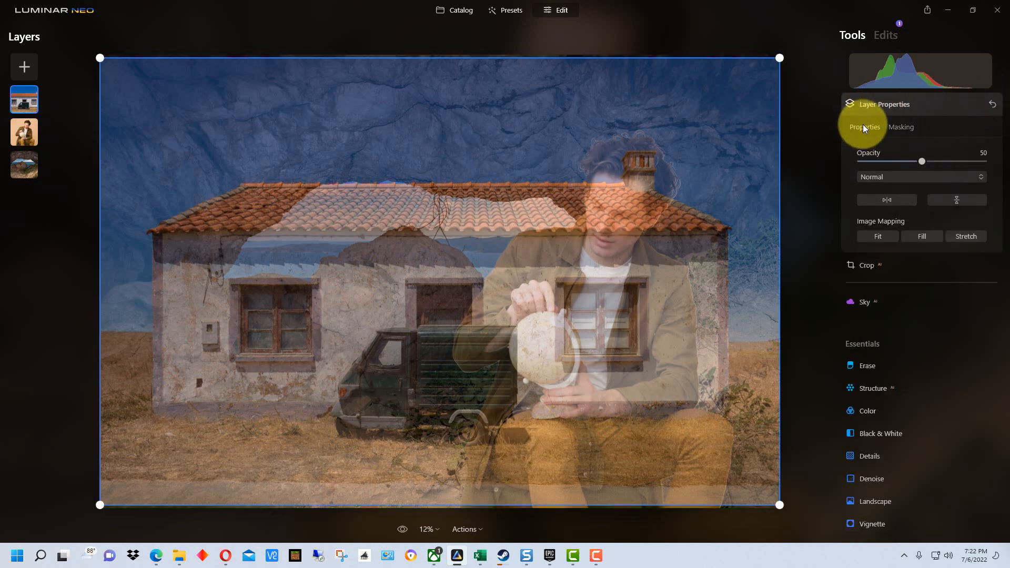
drag(922, 159, 998, 159)
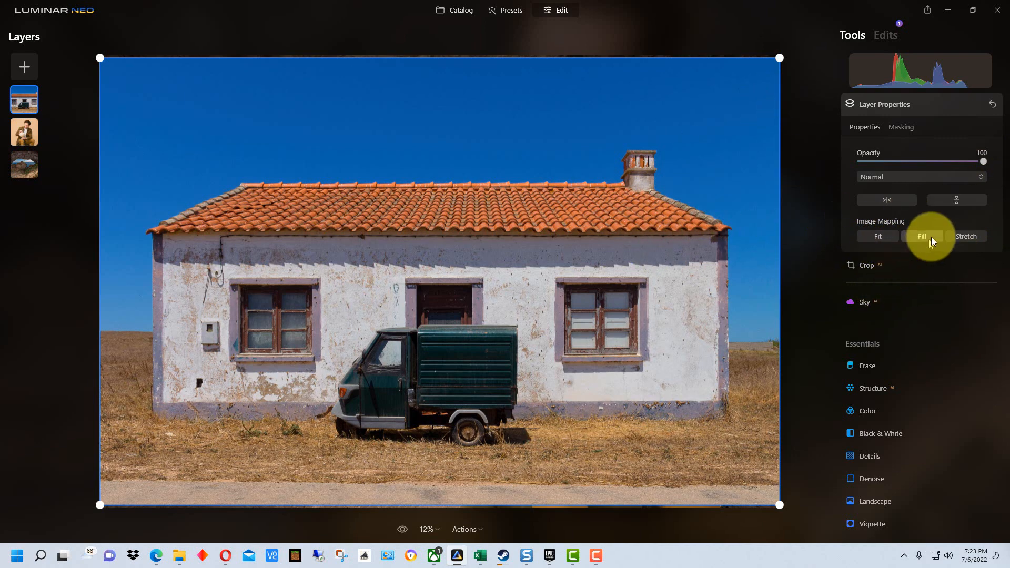
Mask the sky of the house layer with Mask AI, invert the mask to keep everything except the sky, and hide the mask overlay
click(900, 128)
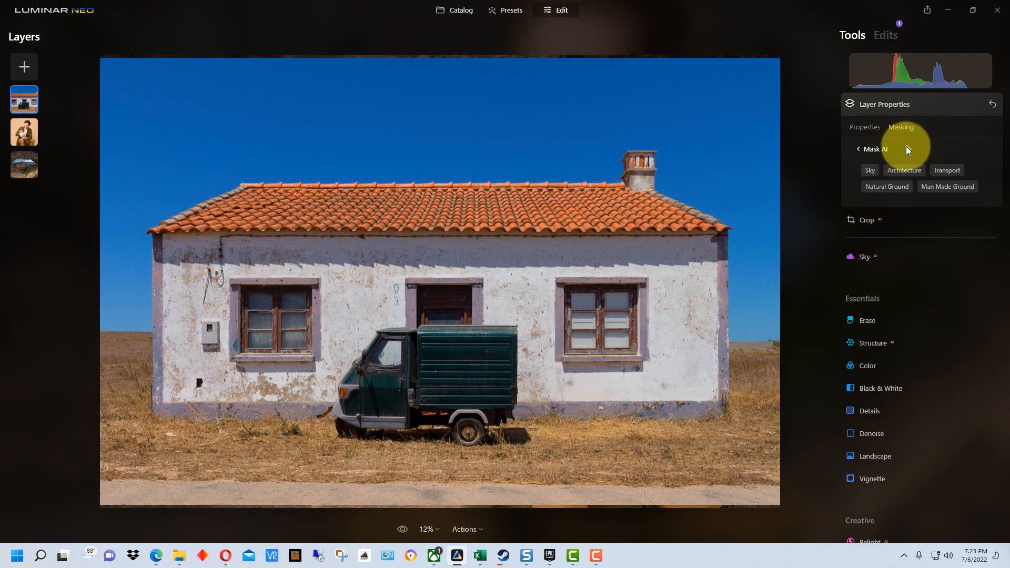
click(870, 170)
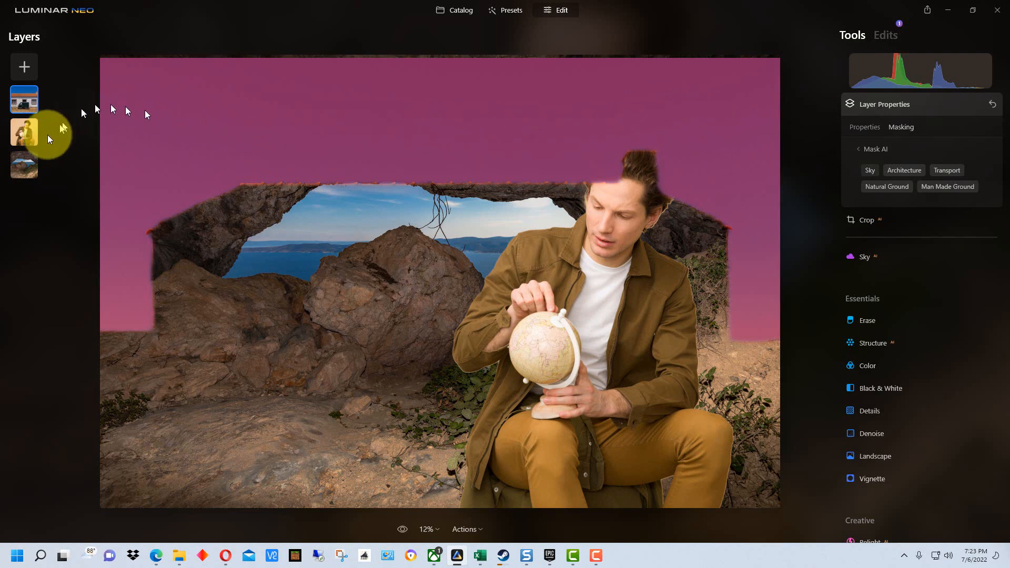
click(29, 128)
click(35, 97)
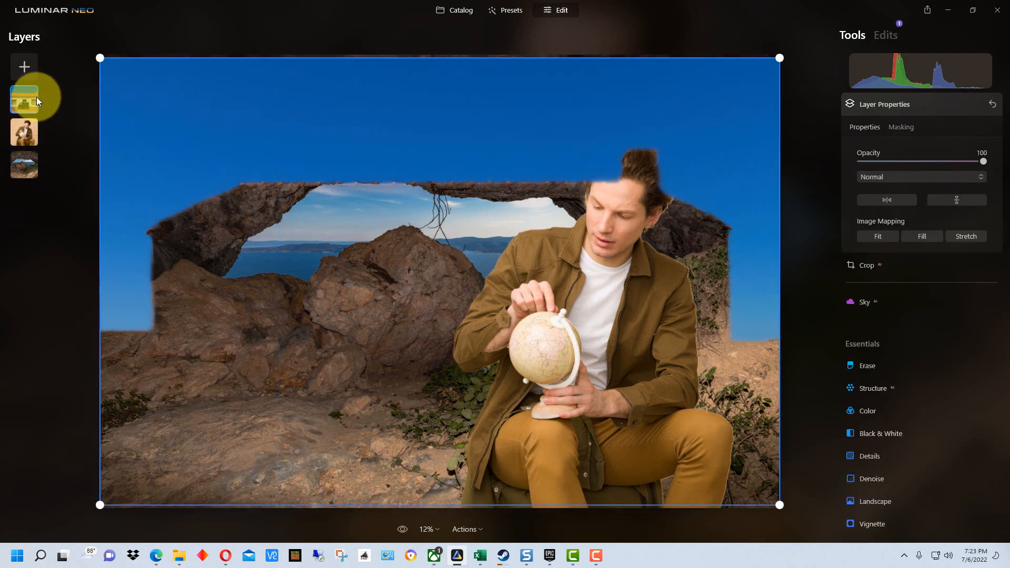
click(896, 124)
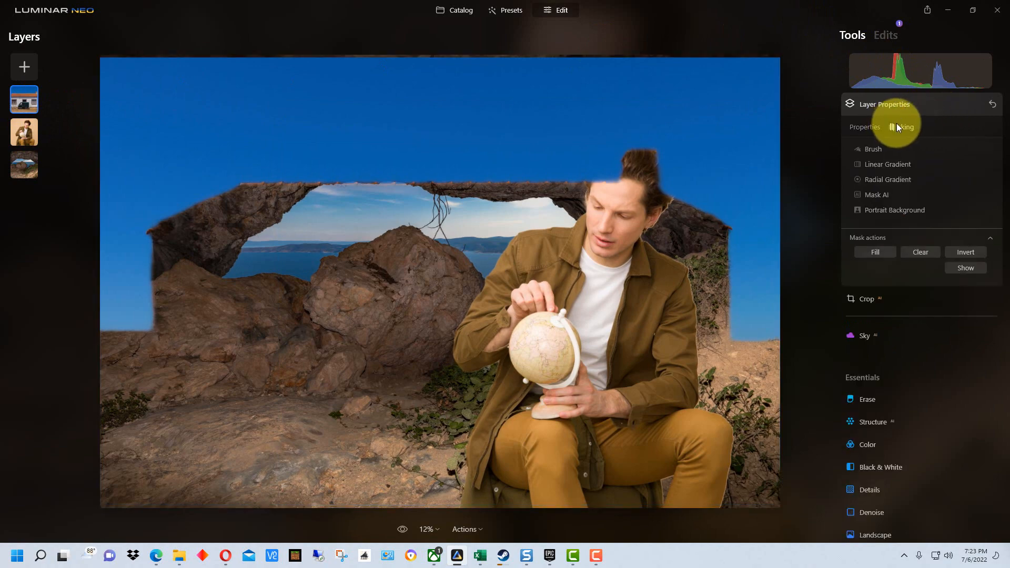
click(967, 268)
click(965, 252)
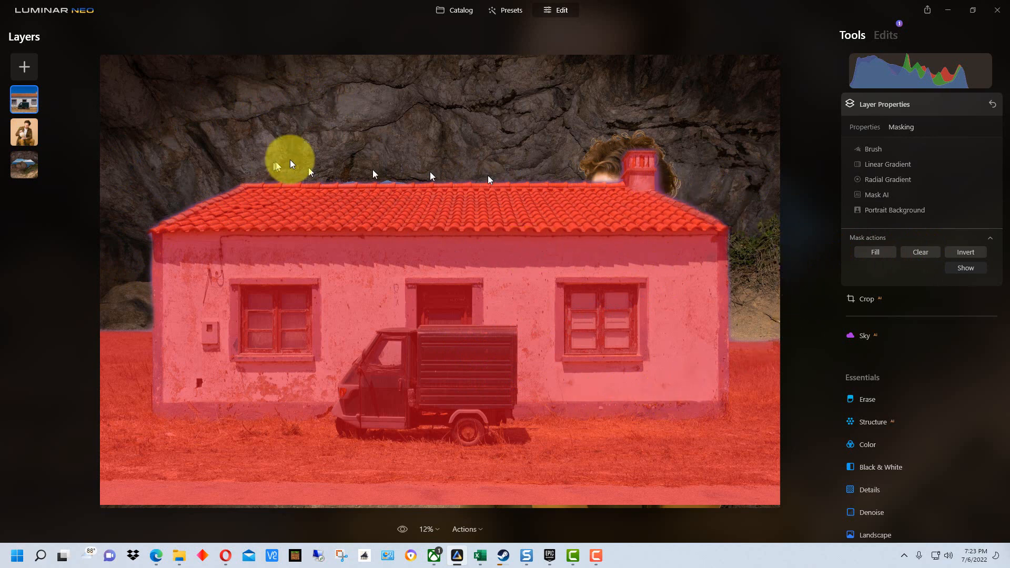
scroll(644, 202, up, 2)
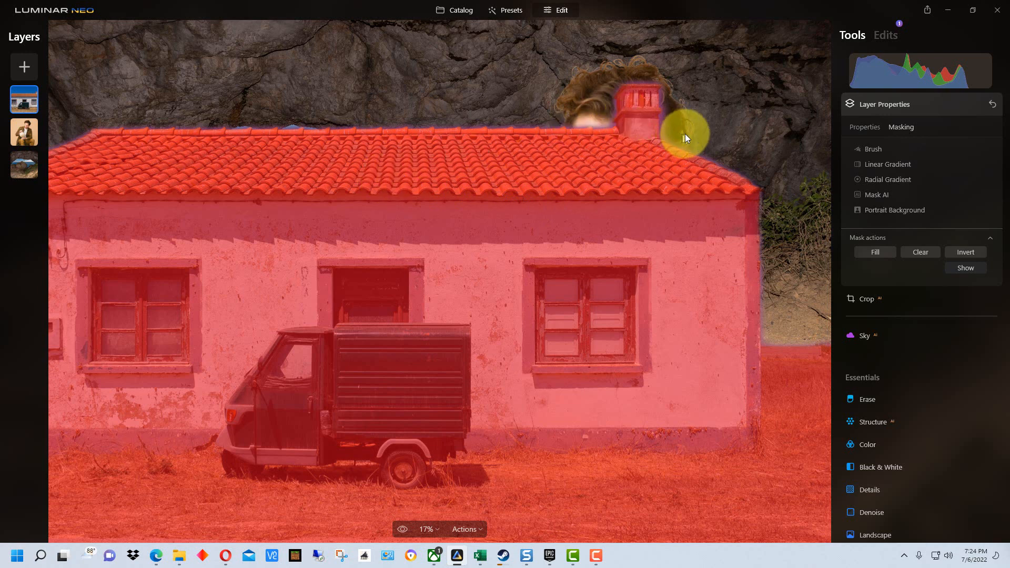
click(964, 267)
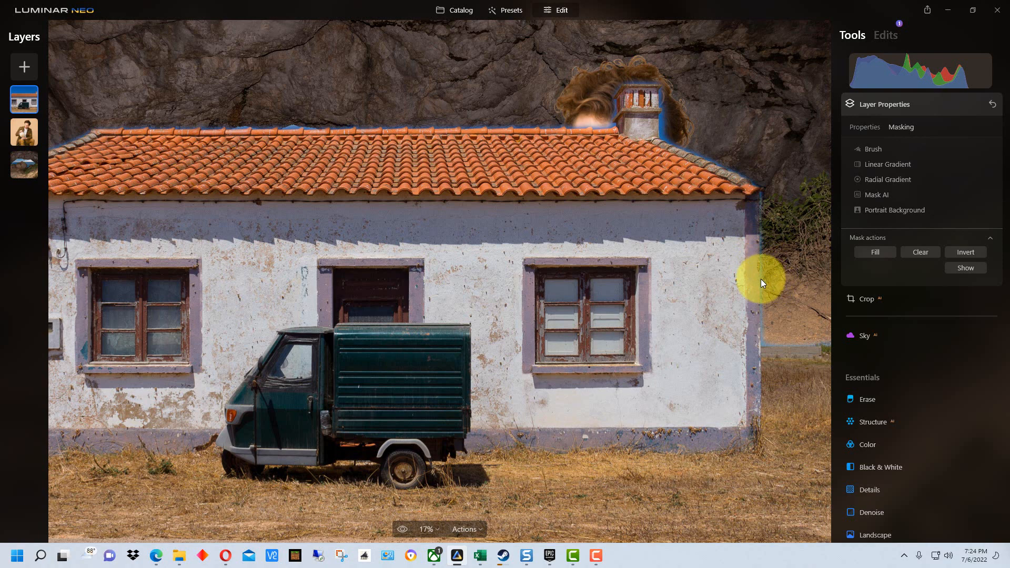
Erase the blue sky fringe beside the chimney's right edge from the house layer's mask with the Brush in Erase mode
scroll(678, 152, up, 4)
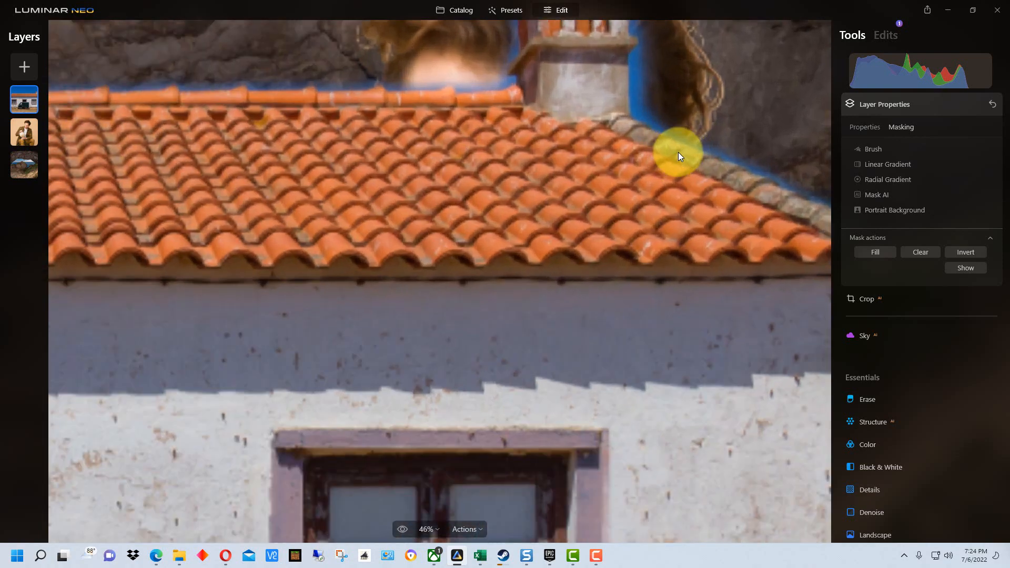
scroll(702, 140, up, 1)
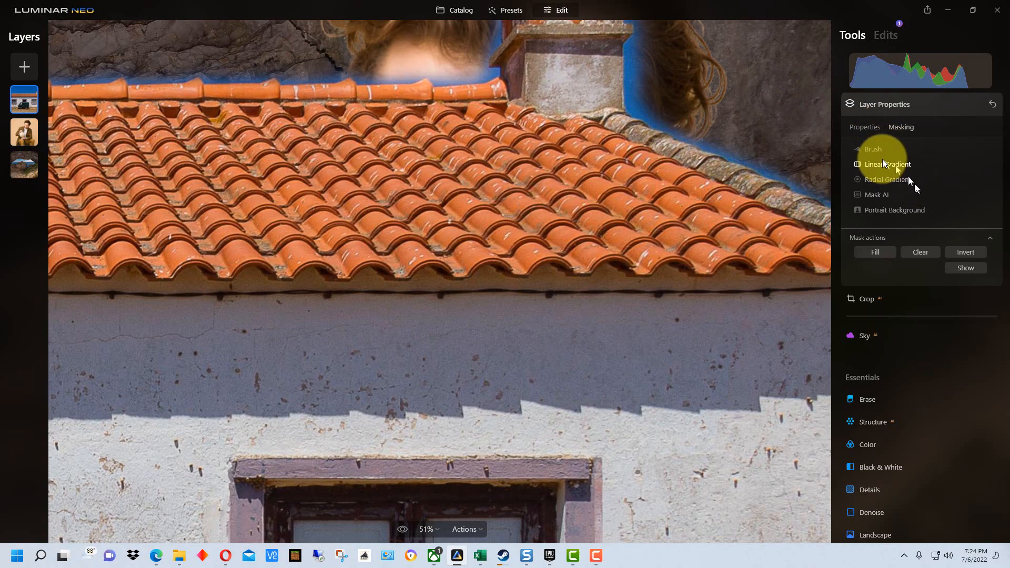
click(870, 148)
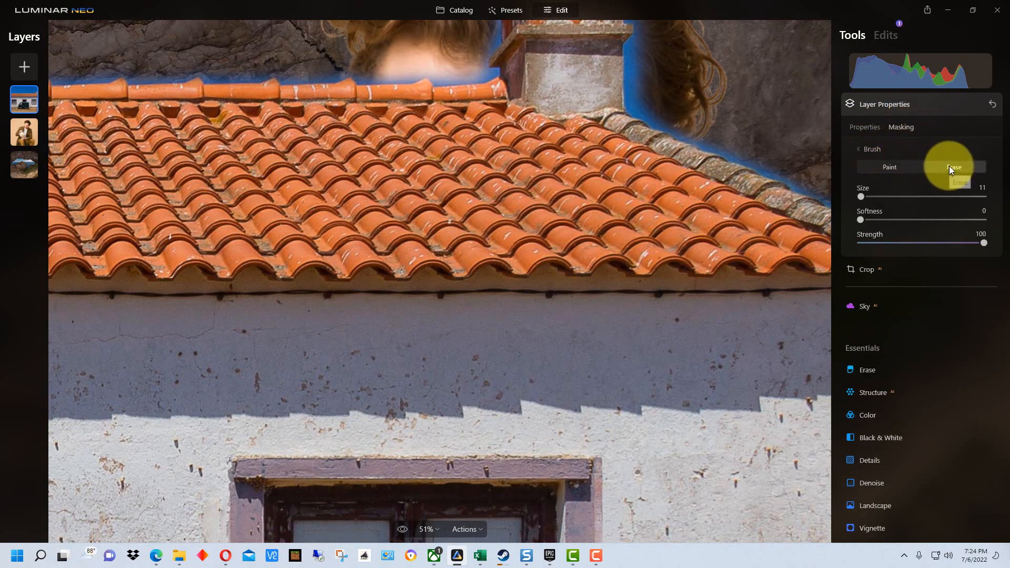
mouse_move(633, 93)
mouse_down()
mouse_move(636, 67)
mouse_move(637, 97)
mouse_move(631, 56)
mouse_move(646, 99)
mouse_move(638, 54)
mouse_move(635, 69)
mouse_move(637, 56)
mouse_move(718, 98)
mouse_up()
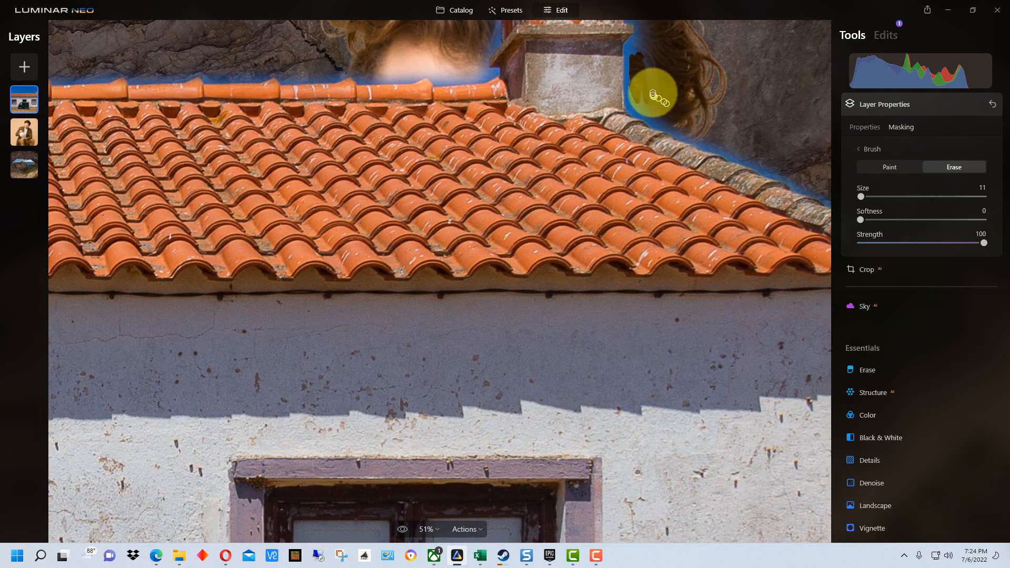
mouse_move(648, 98)
mouse_down()
mouse_move(641, 68)
mouse_move(656, 79)
mouse_move(638, 95)
mouse_move(688, 128)
mouse_move(827, 86)
mouse_up()
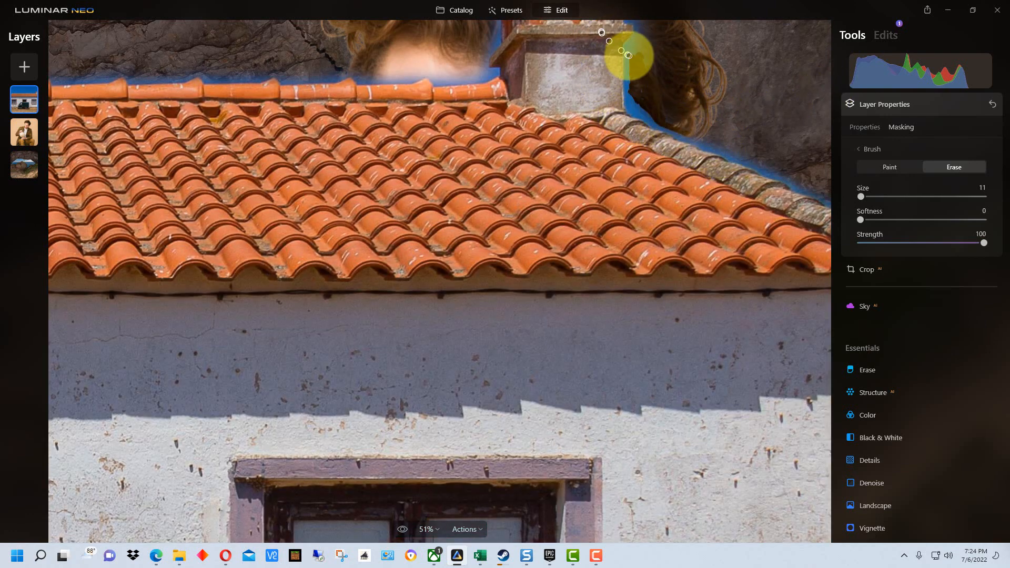
drag(626, 90, 629, 55)
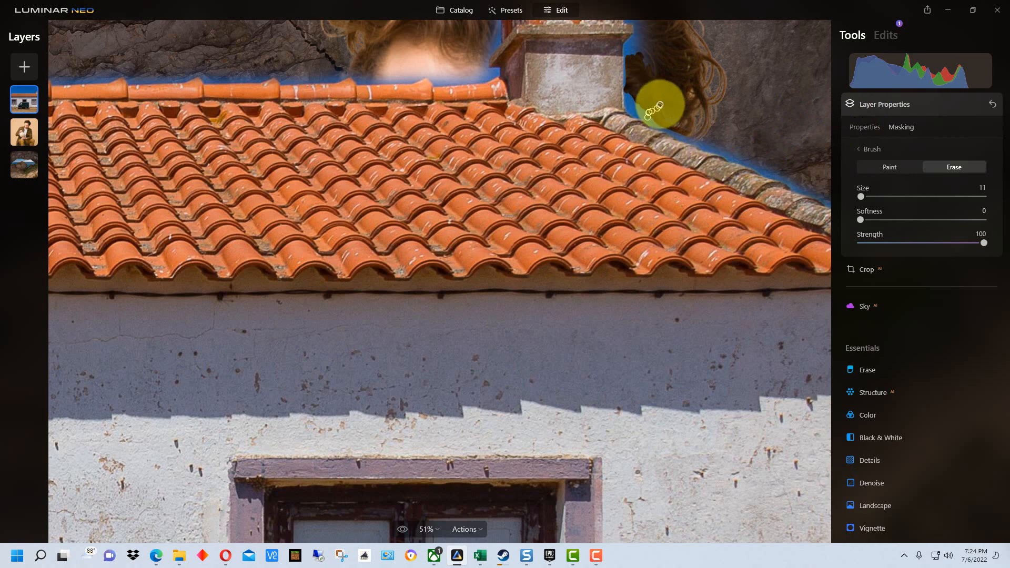
drag(626, 97, 654, 112)
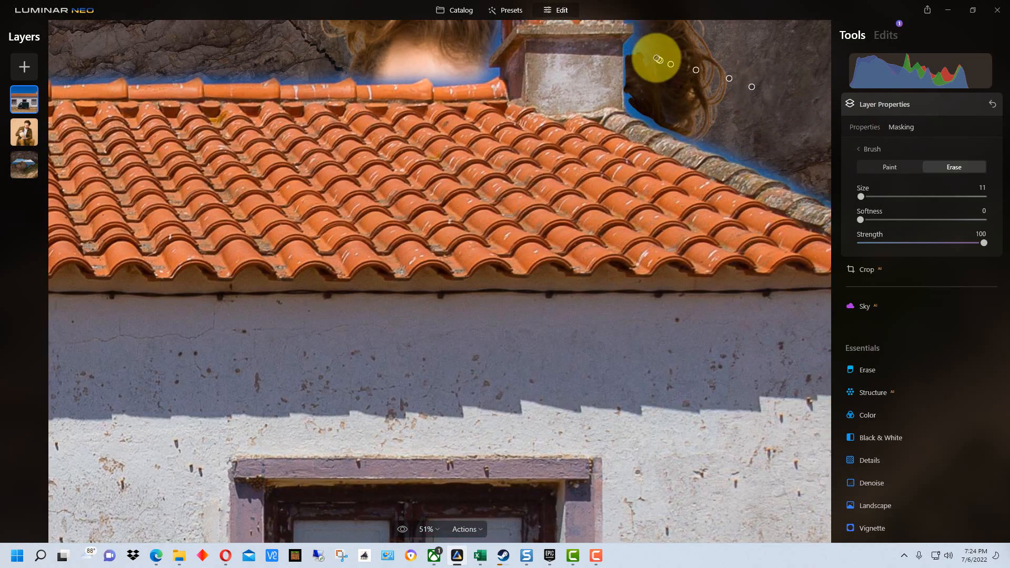
drag(647, 57, 648, 57)
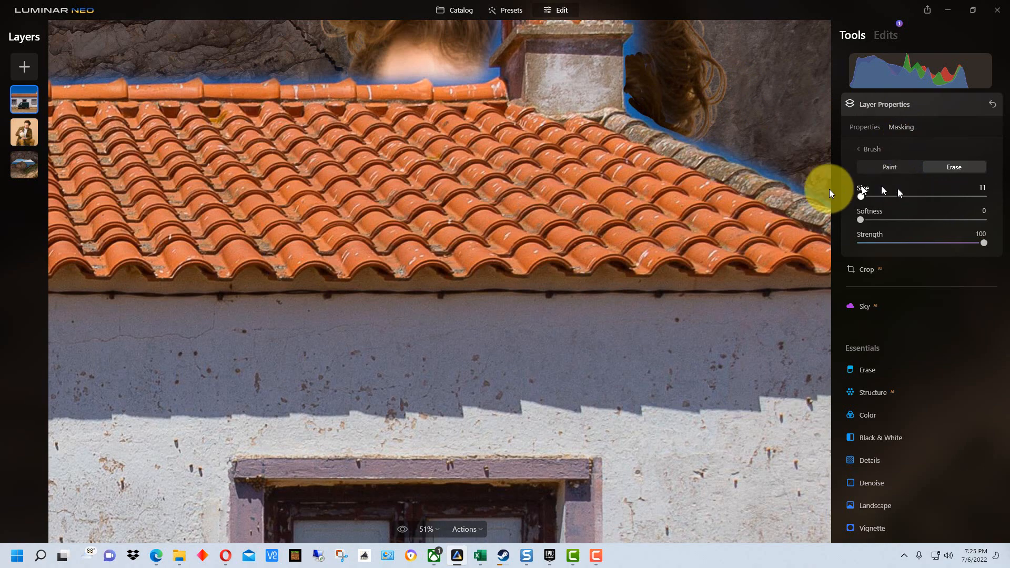
Scale the masked house layer down to about 80 percent of its size, keeping its upper-left corner in place
scroll(746, 192, down, 4)
scroll(748, 189, down, 2)
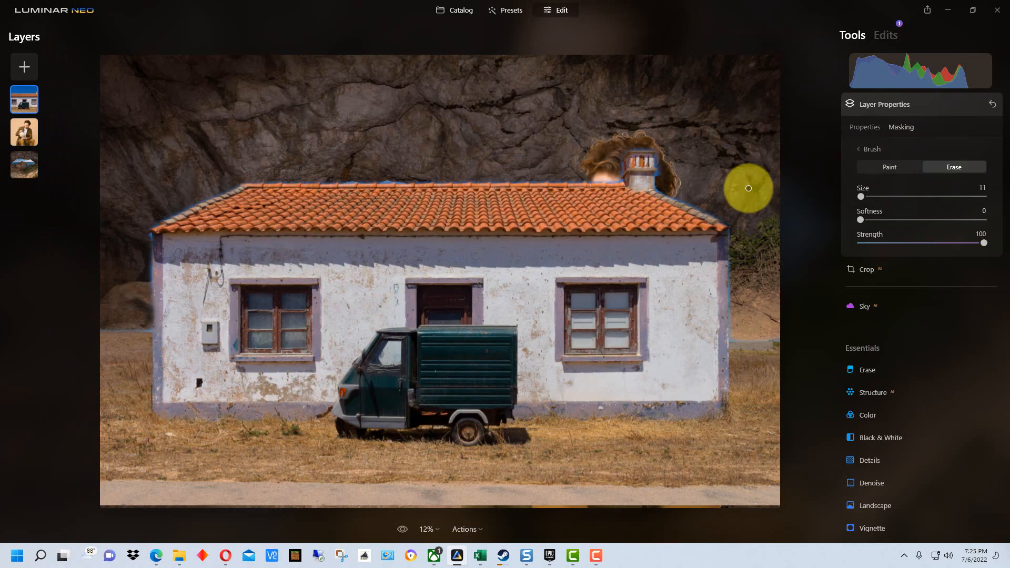
scroll(748, 187, up, 1)
scroll(749, 186, down, 1)
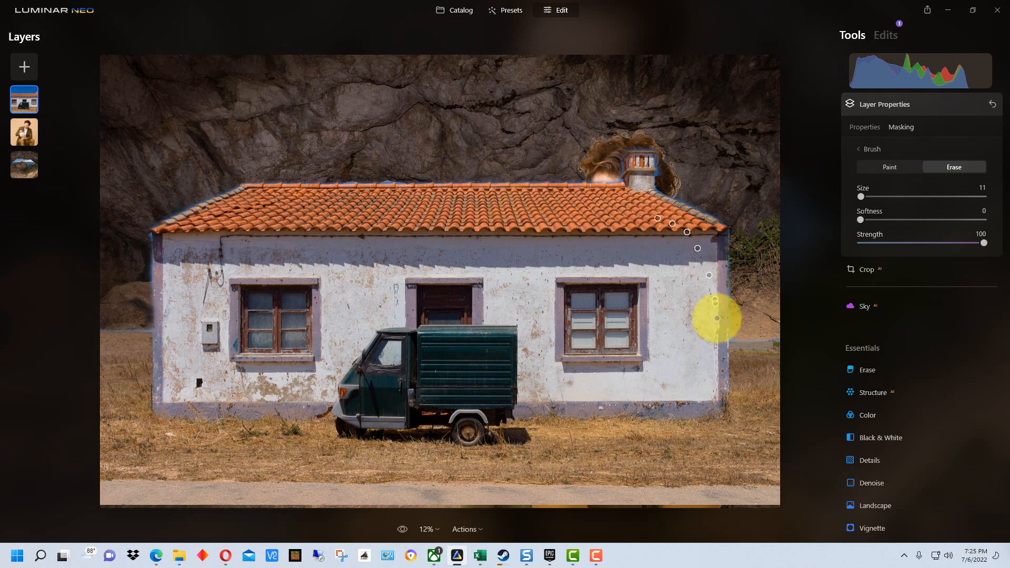
click(27, 105)
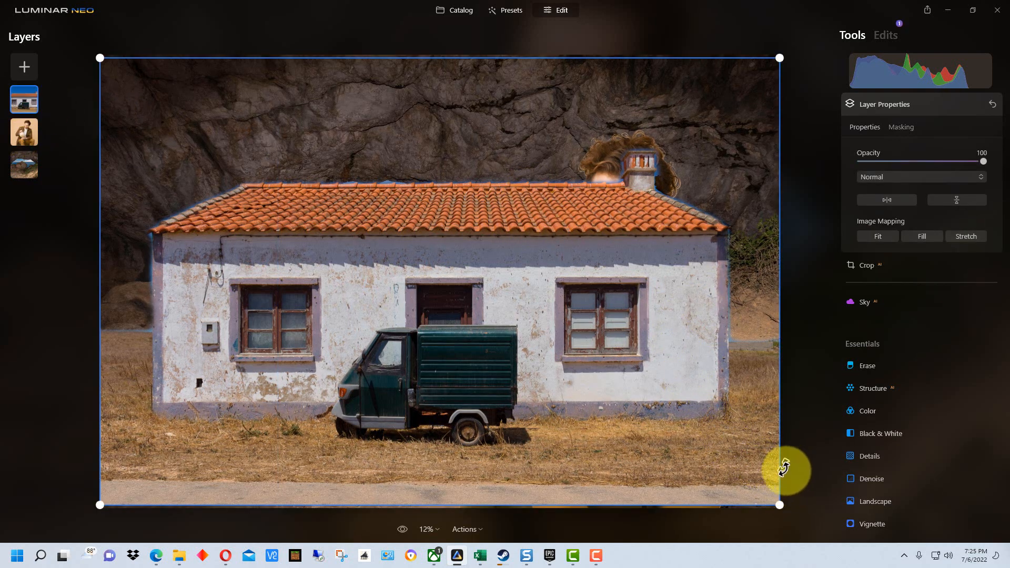
drag(776, 502, 537, 388)
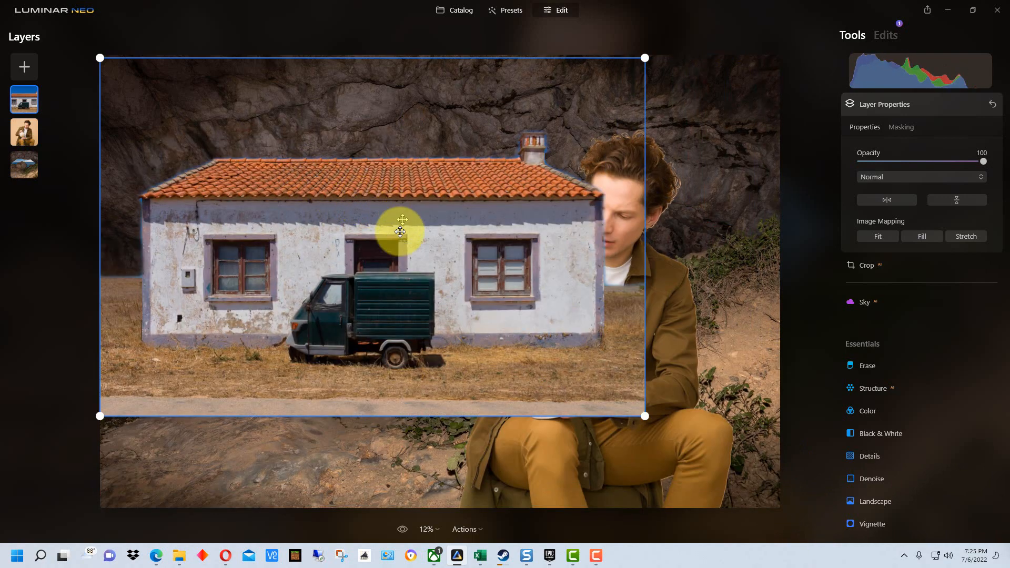
Move the house layer across the cave to the foreground centre so its chimney overlaps the man's face
drag(401, 230, 387, 492)
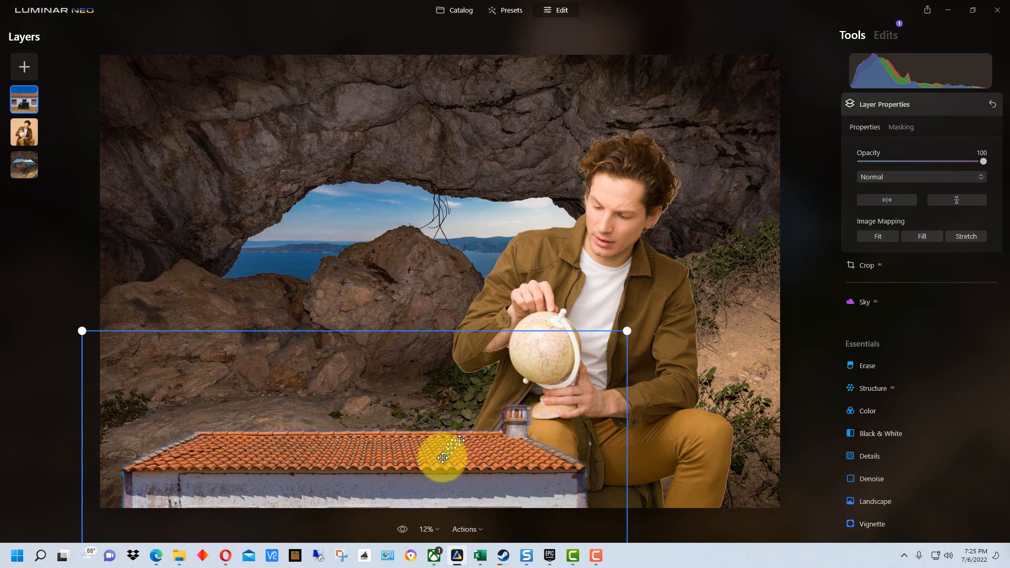
drag(440, 453, 671, 178)
scroll(671, 177, up, 3)
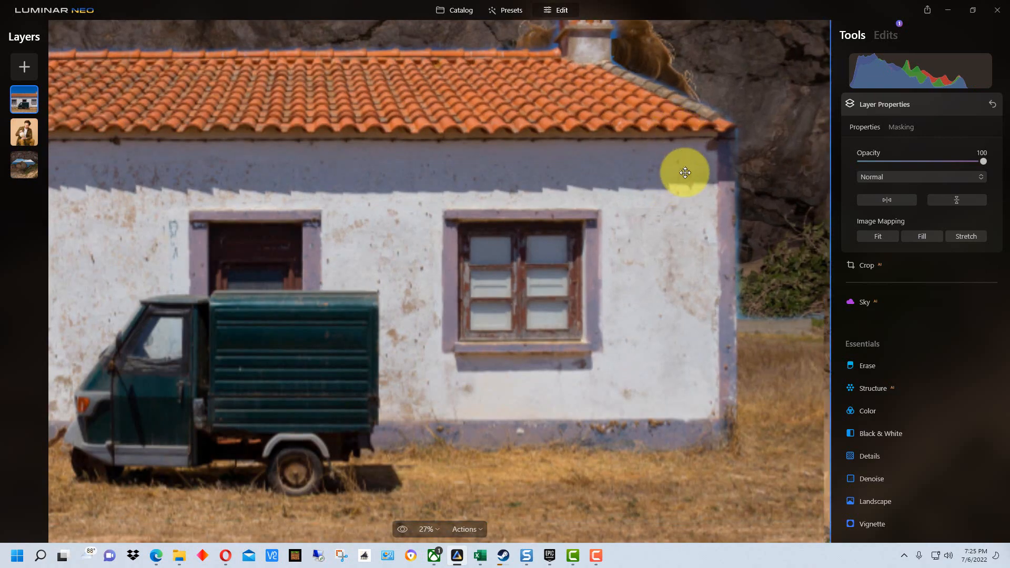
scroll(681, 153, up, 1)
drag(640, 131, 631, 282)
Reduce the house layer's blue saturation to -100 in the HSL colour adjustments to neutralise the blue fringe along the roof and chimney
scroll(616, 150, up, 3)
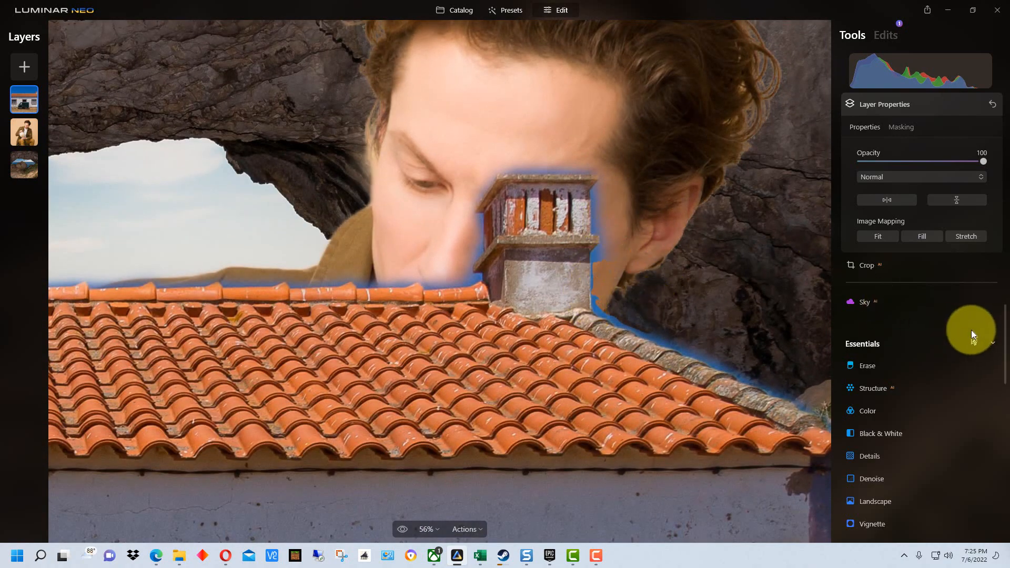
click(873, 411)
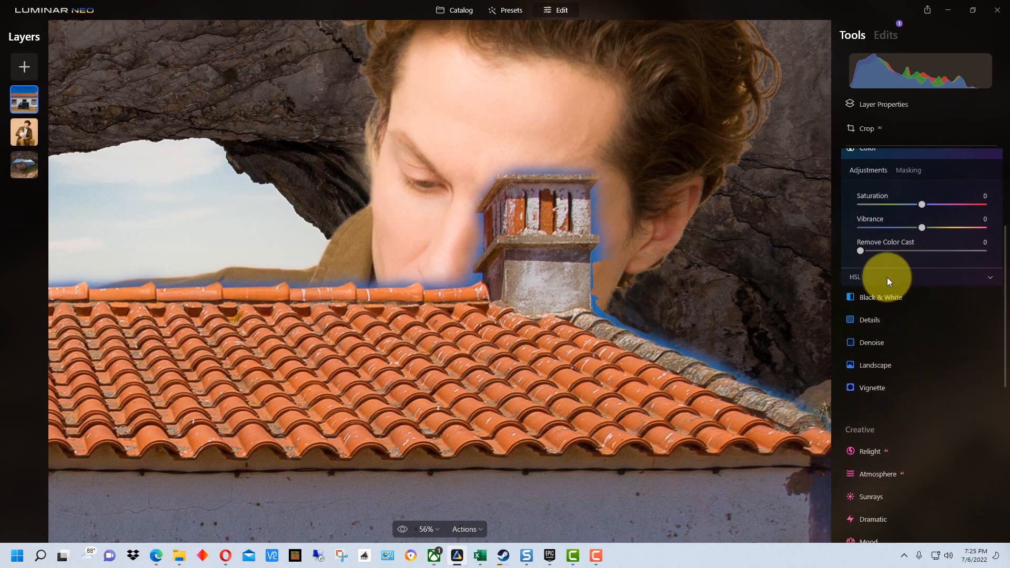
click(886, 275)
scroll(888, 279, down, 1)
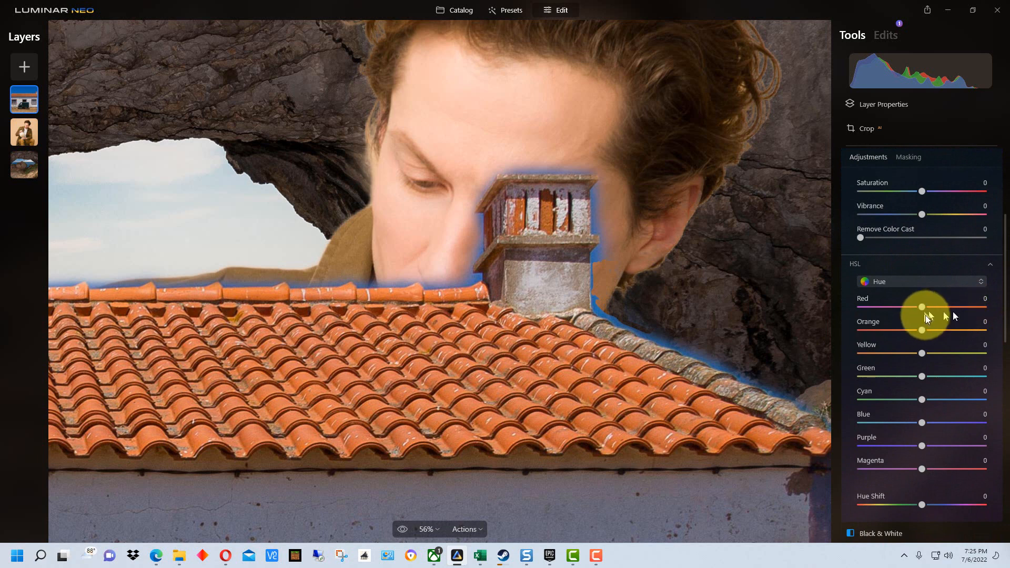
scroll(957, 308, down, 2)
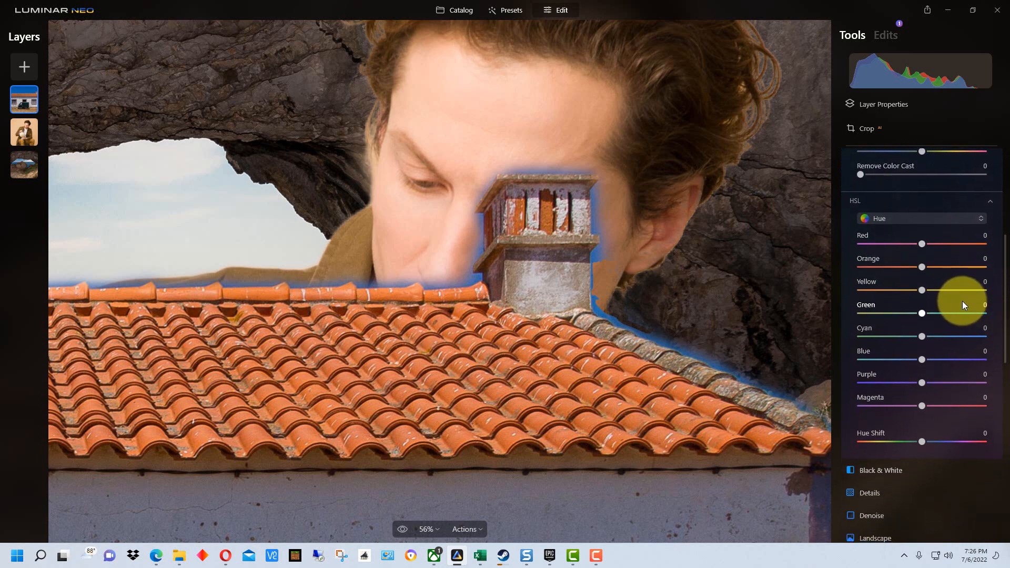
scroll(961, 301, up, 2)
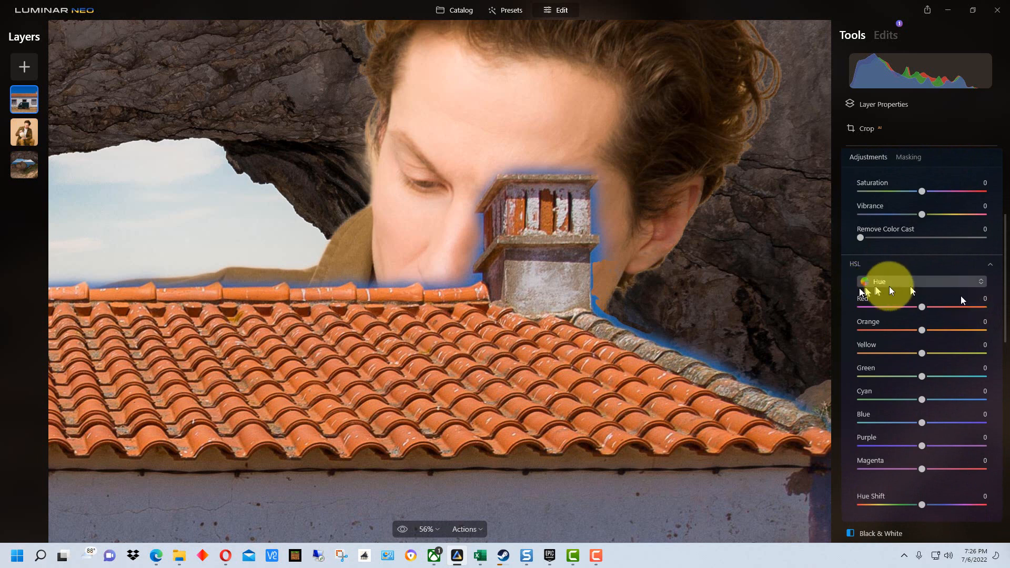
click(914, 281)
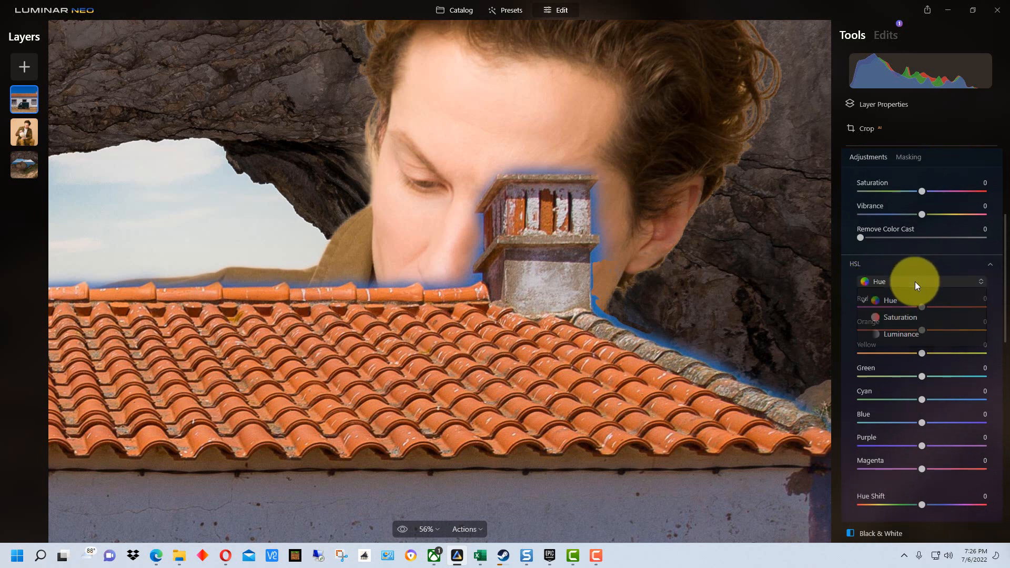
click(903, 317)
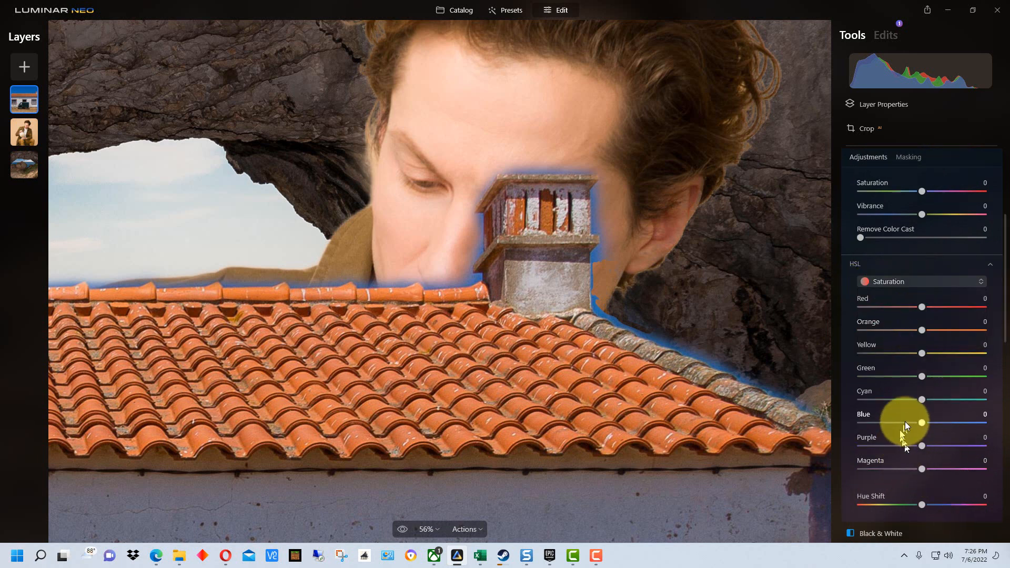
drag(923, 421, 844, 421)
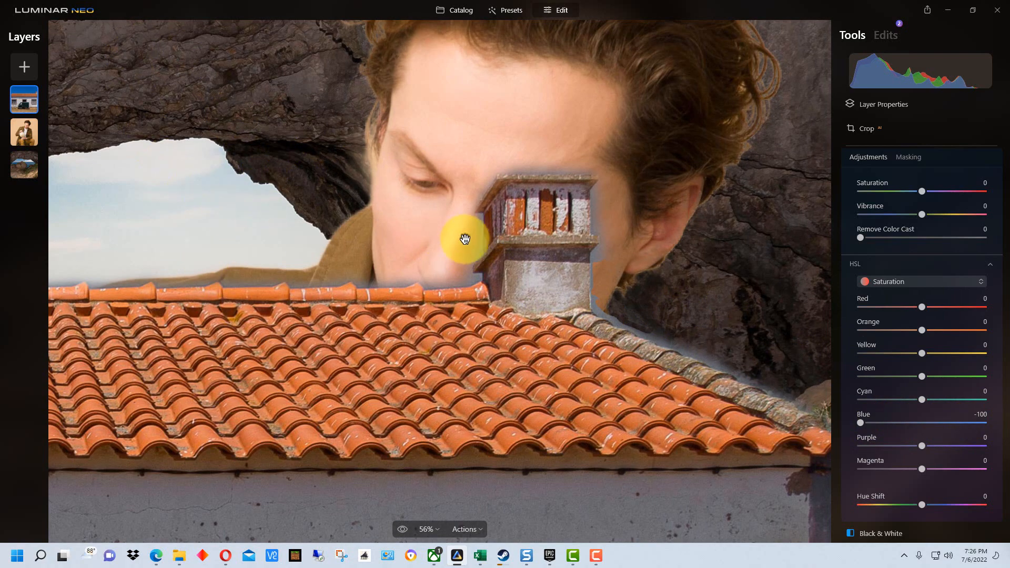
Erase the outer grass and road around the house from the layer's mask with a brush of size 65 and softness 56
scroll(658, 248, down, 3)
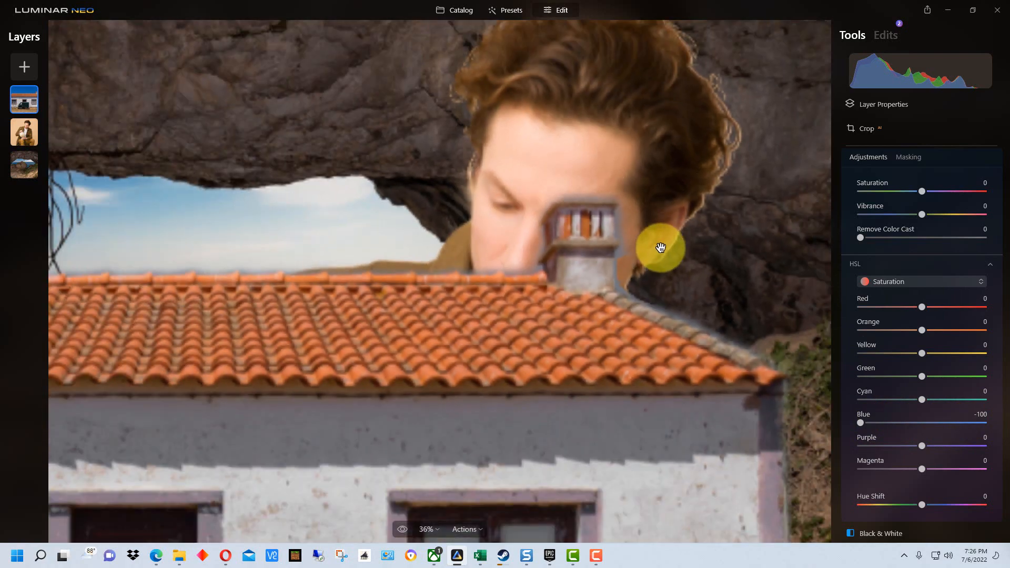
scroll(660, 247, down, 3)
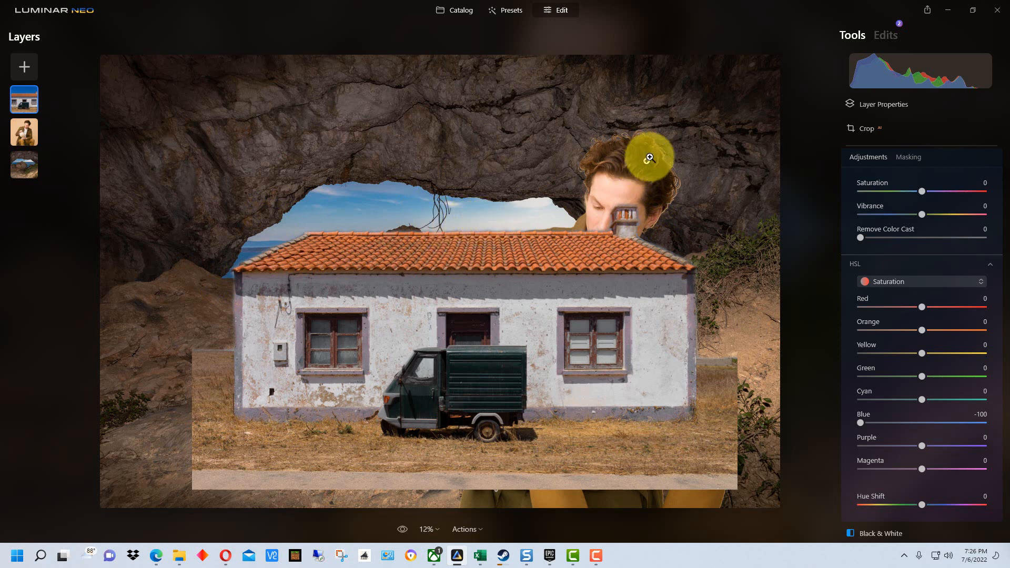
click(881, 108)
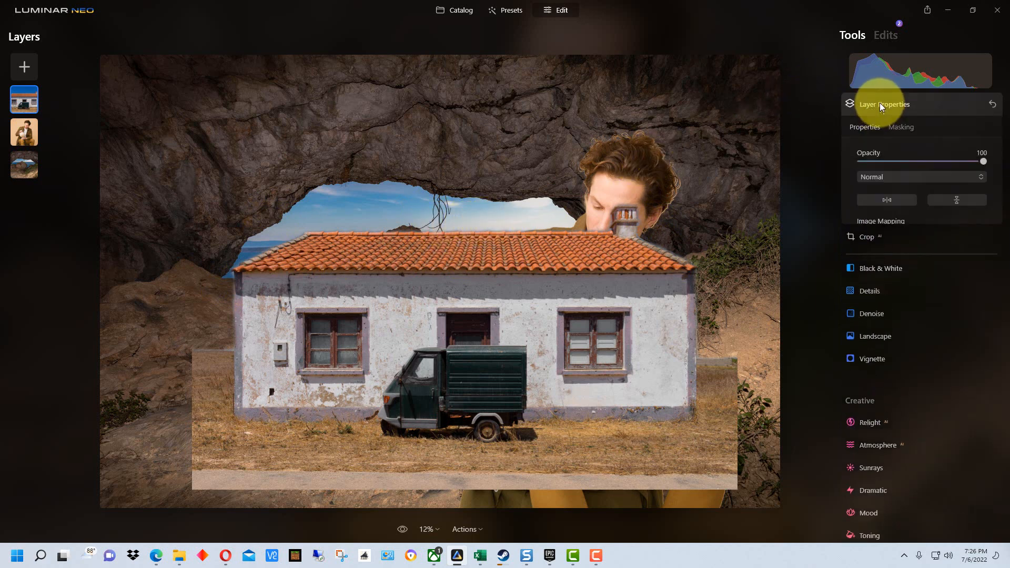
click(901, 127)
click(872, 150)
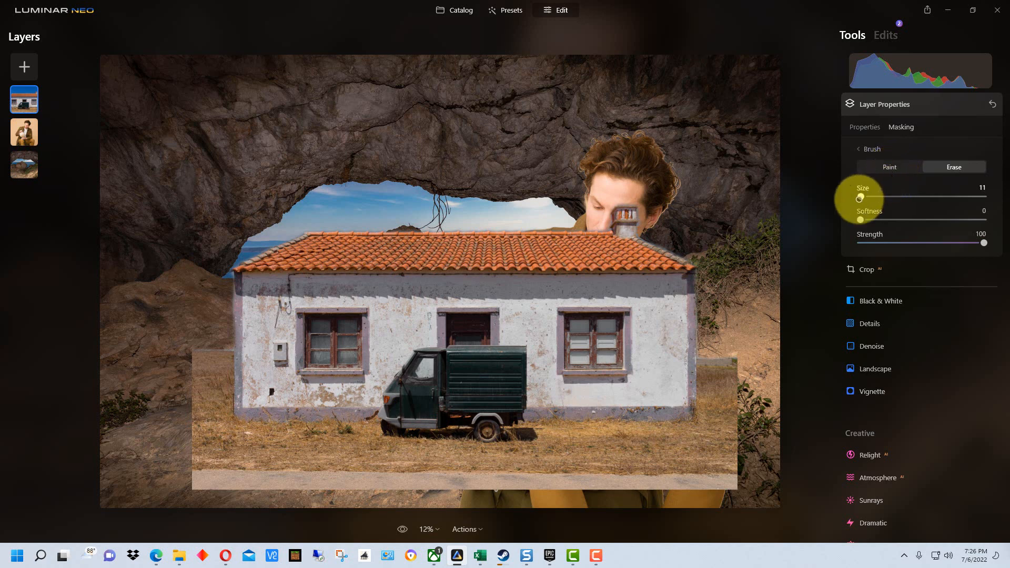
mouse_move(863, 197)
mouse_down()
mouse_move(888, 194)
mouse_move(876, 196)
mouse_up()
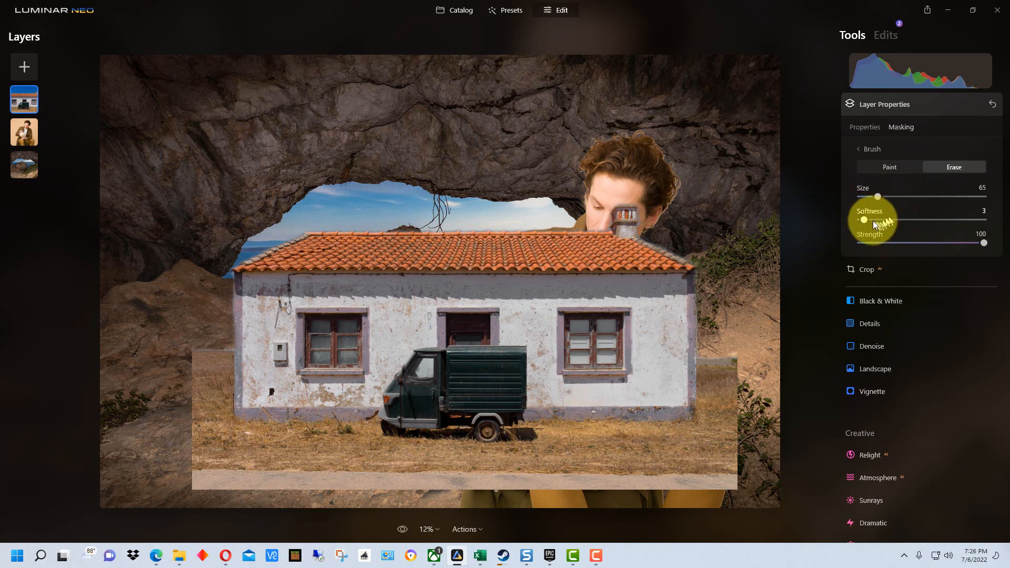
drag(873, 219, 929, 219)
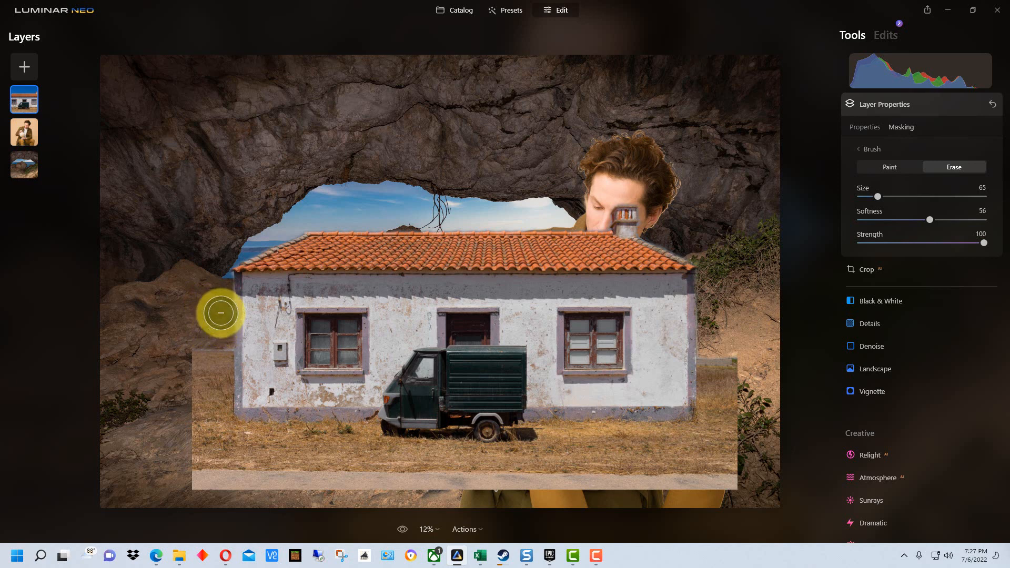
mouse_move(221, 313)
mouse_down()
mouse_move(233, 370)
mouse_move(245, 325)
mouse_move(208, 374)
mouse_move(201, 345)
mouse_move(194, 359)
mouse_move(205, 463)
mouse_move(236, 483)
mouse_move(289, 485)
mouse_move(194, 479)
mouse_move(422, 485)
mouse_move(621, 467)
mouse_move(719, 472)
mouse_move(733, 359)
mouse_move(725, 429)
mouse_move(691, 463)
mouse_move(670, 468)
mouse_up()
right_click(669, 469)
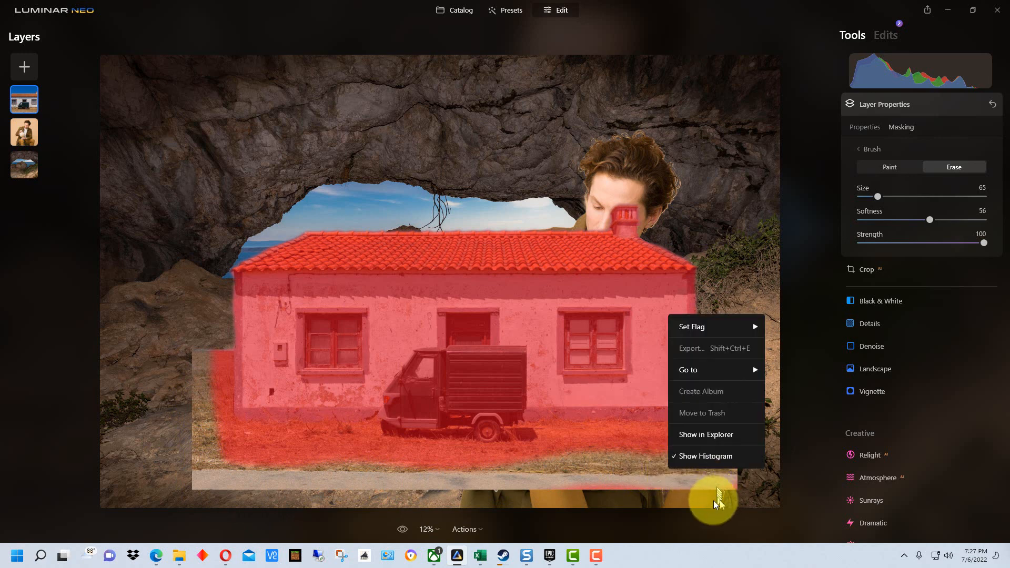
click(436, 472)
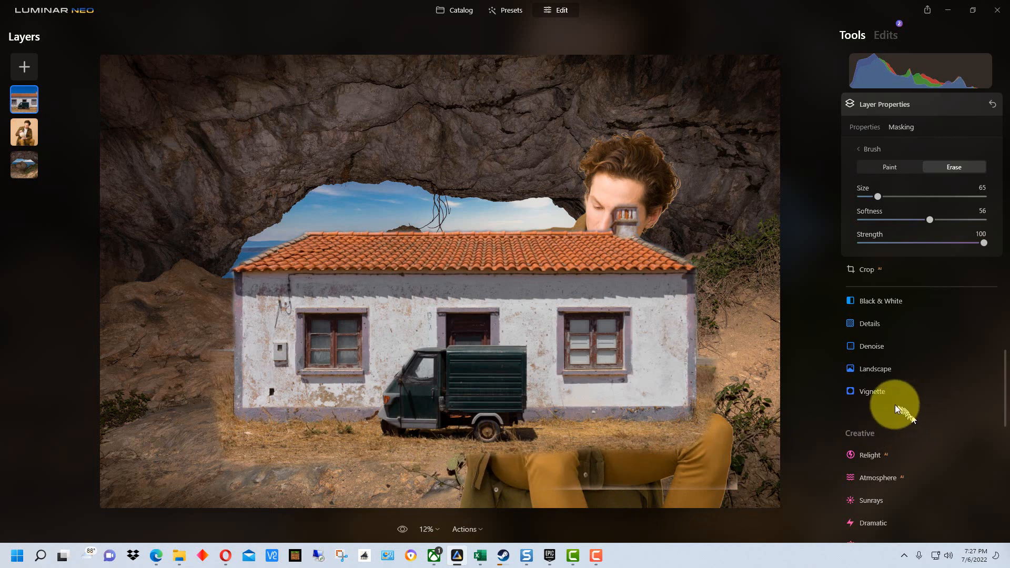
Erase the leftover grass beside and below the house and the remaining road strip over the man's legs from the mask
drag(223, 446, 247, 454)
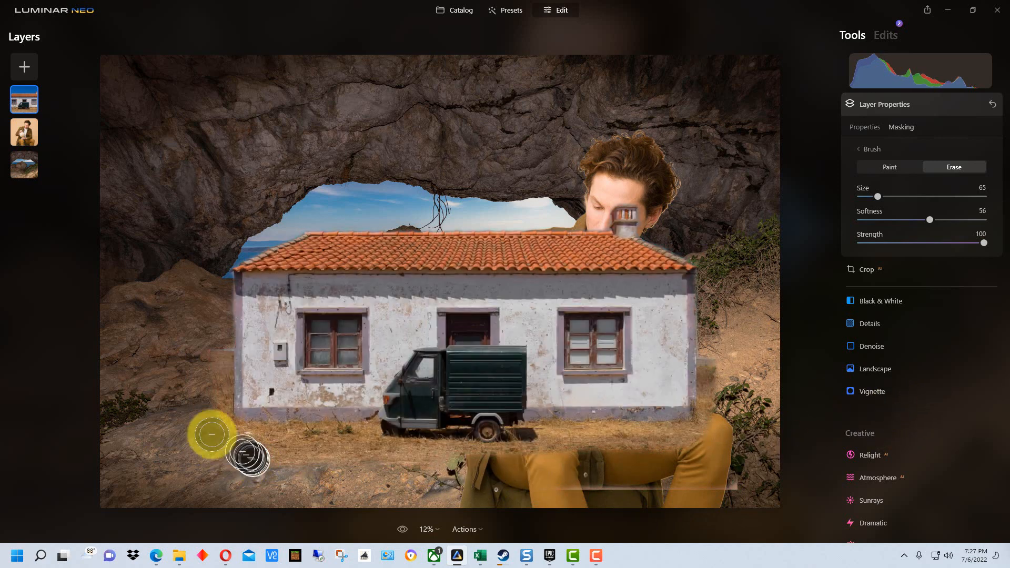
drag(209, 354, 215, 425)
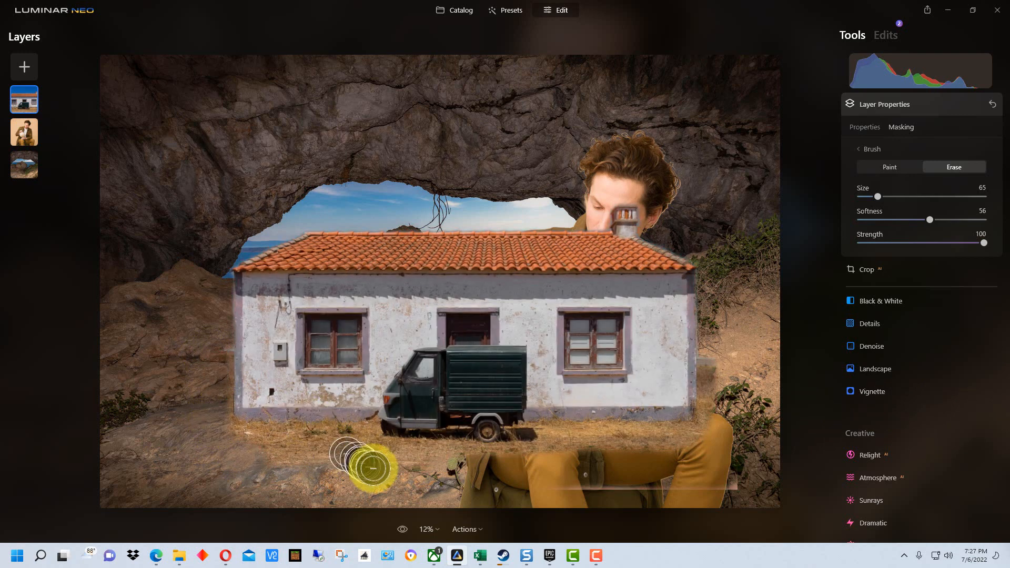
drag(277, 460, 321, 466)
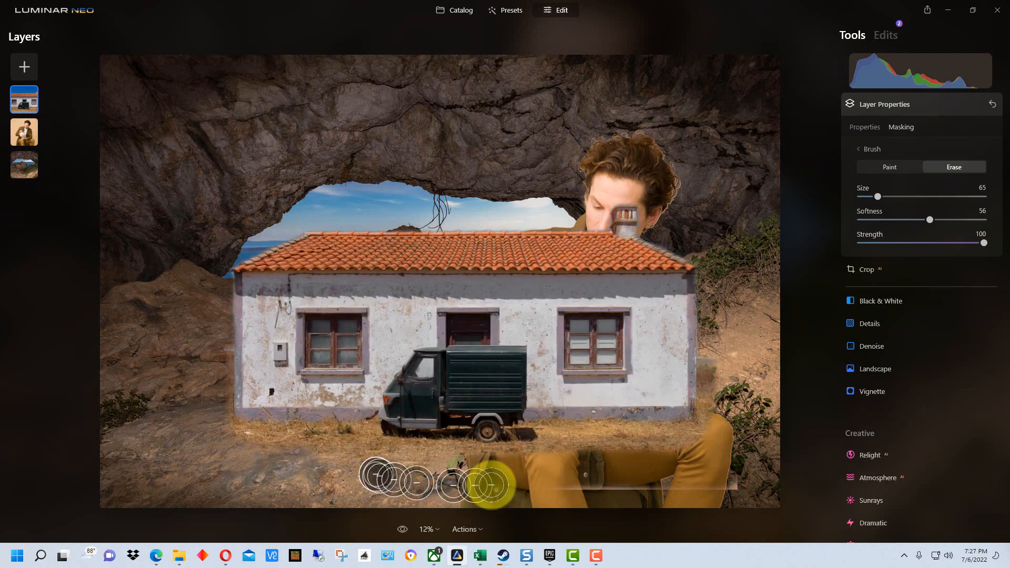
drag(720, 439, 605, 454)
mouse_move(374, 458)
mouse_down()
mouse_move(639, 432)
mouse_move(657, 416)
mouse_up()
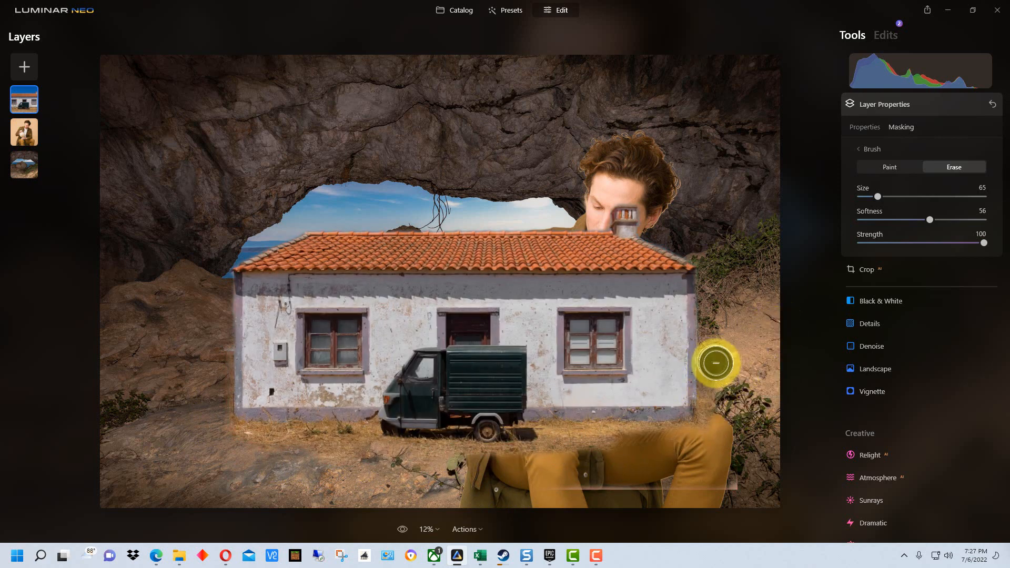
drag(715, 363, 724, 406)
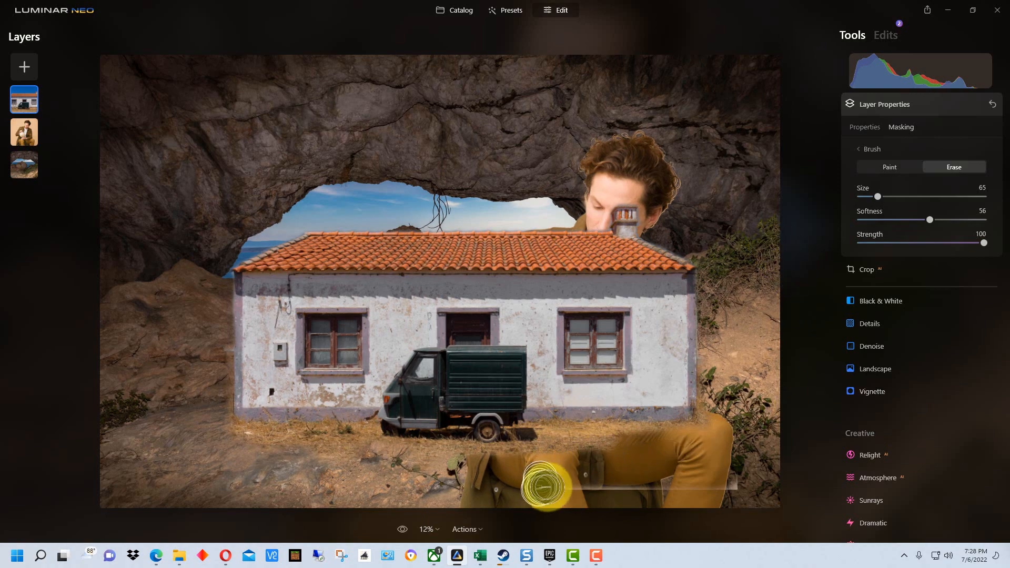
mouse_move(548, 483)
mouse_down()
mouse_move(728, 480)
mouse_move(773, 468)
mouse_up()
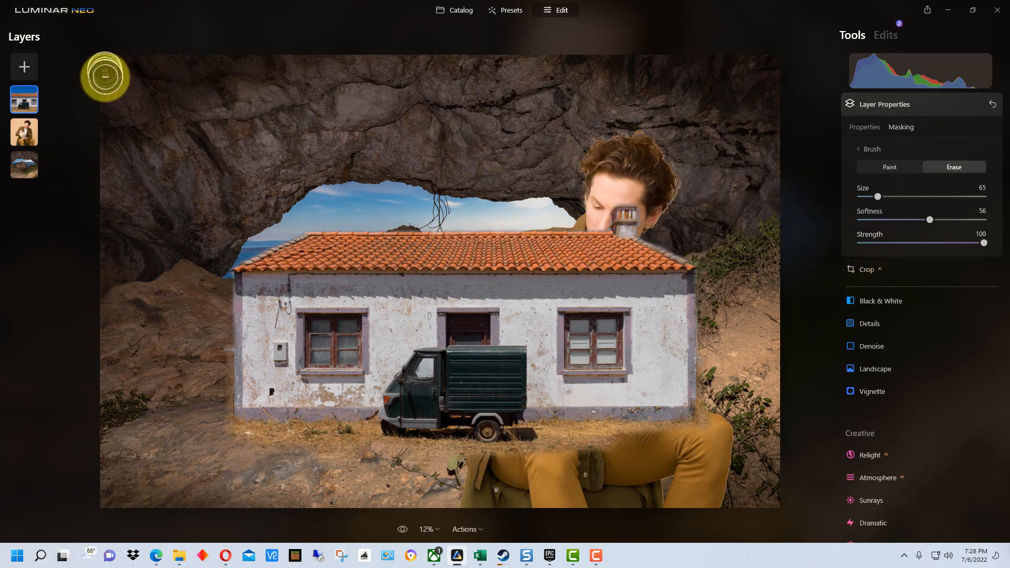
Scale the house layer down to about 45 percent of its size and place it on the ground in the cave's lower-left corner
click(8, 141)
click(21, 101)
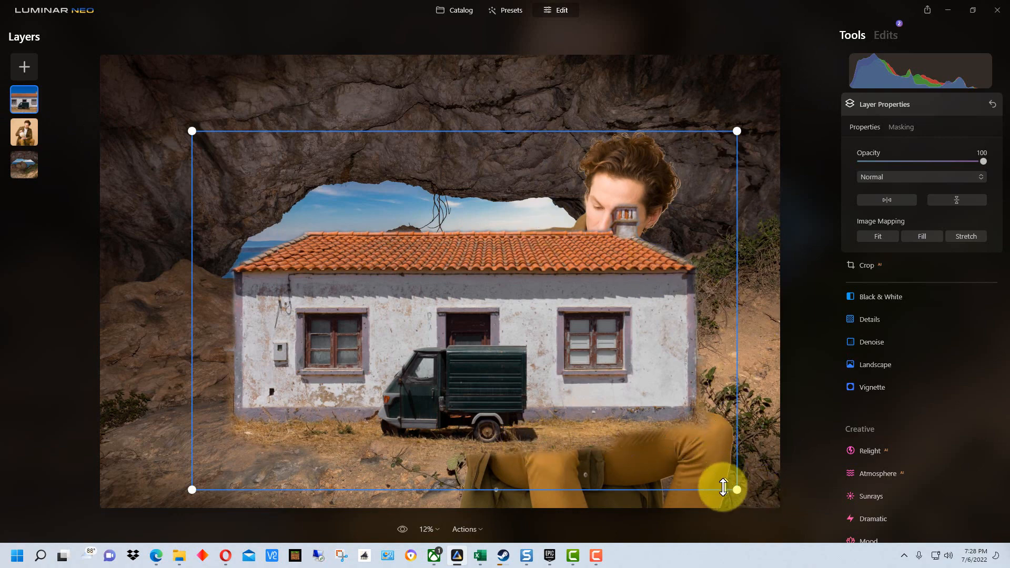
drag(737, 484, 466, 419)
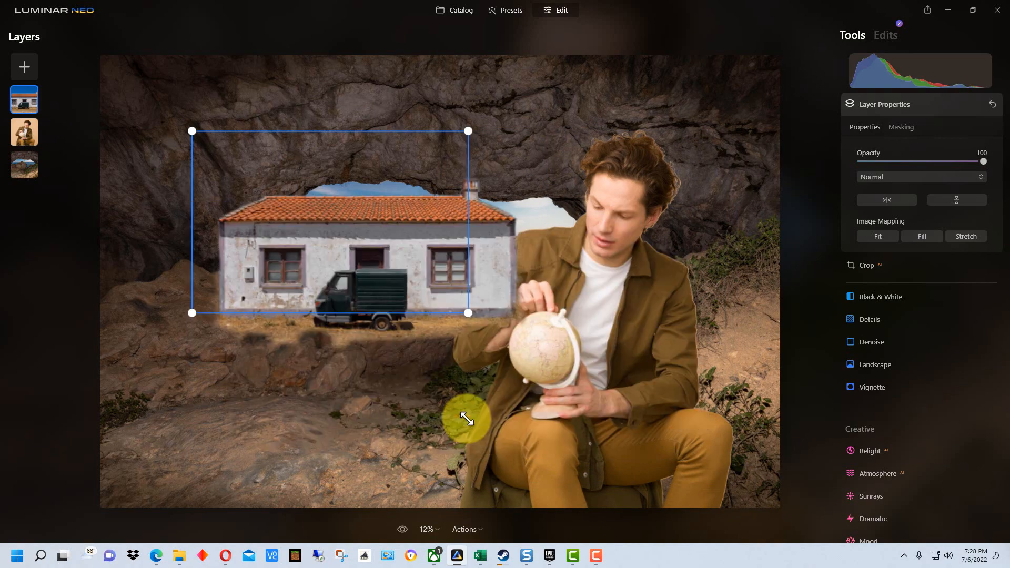
drag(297, 196, 270, 409)
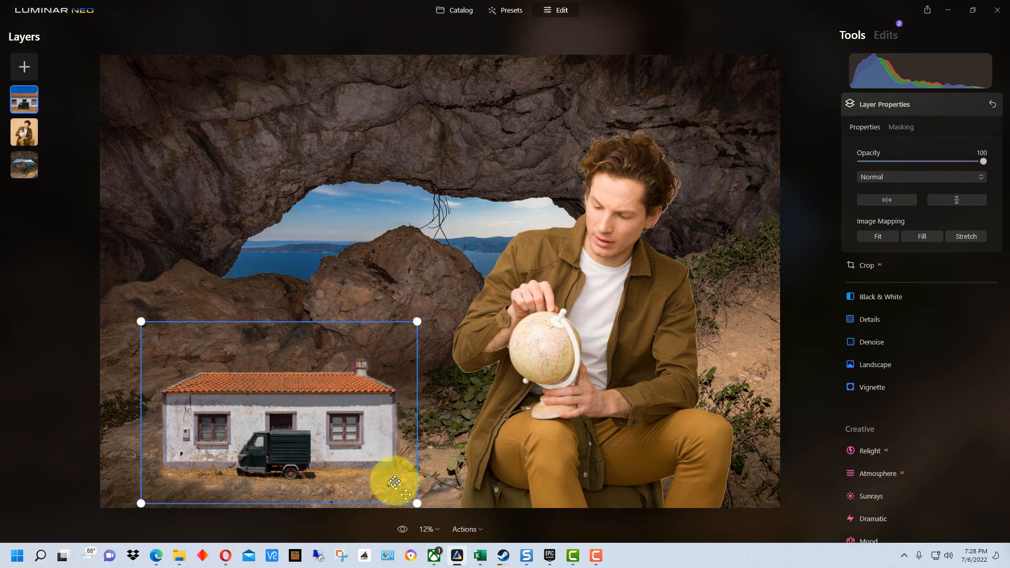
drag(412, 500, 388, 492)
drag(319, 412, 311, 437)
Examine the chimney's edge up close for leftover fringe around the masked house
scroll(370, 378, up, 3)
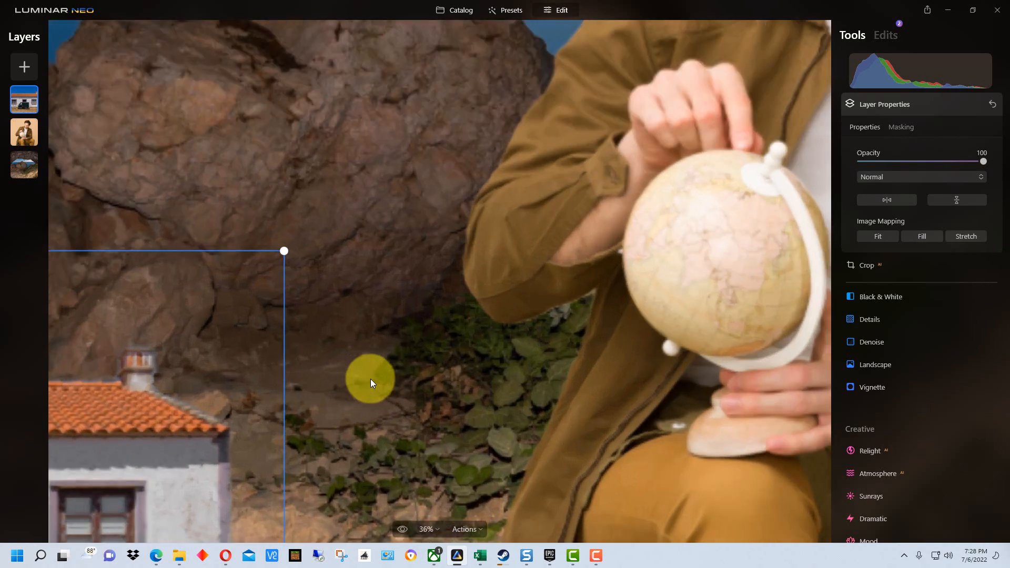
scroll(370, 381, up, 1)
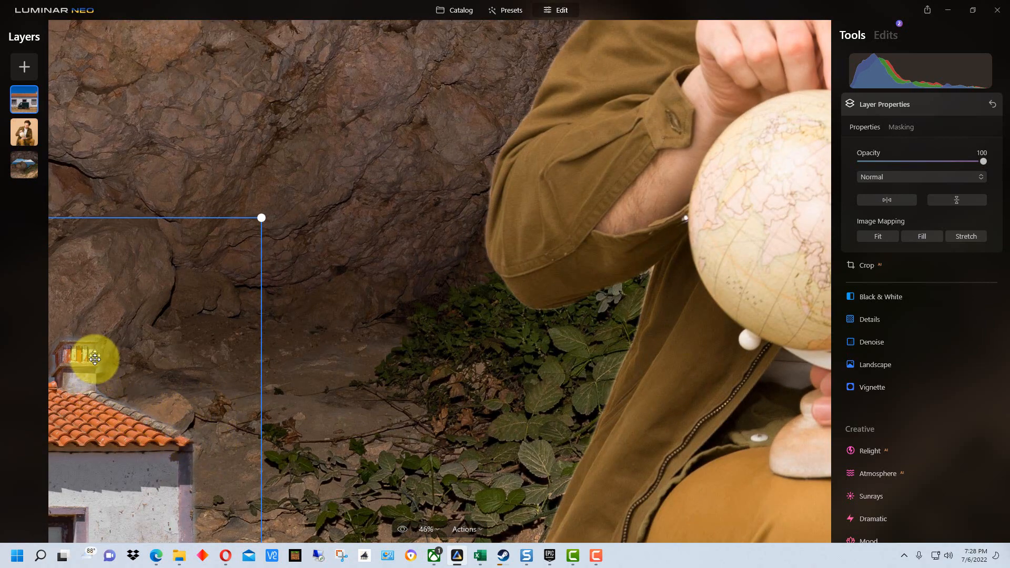
scroll(95, 357, up, 1)
scroll(95, 358, up, 7)
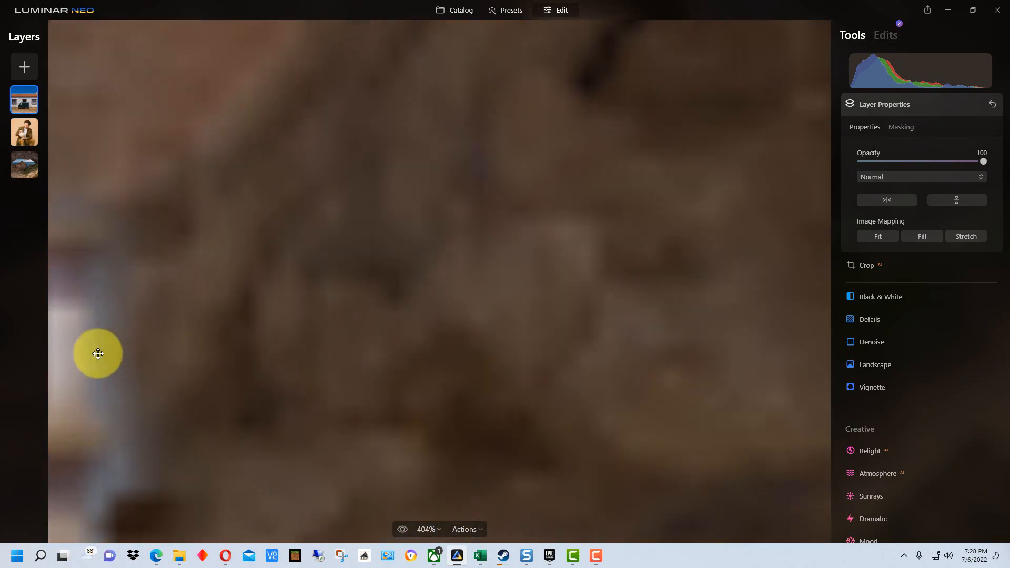
scroll(193, 360, down, 1)
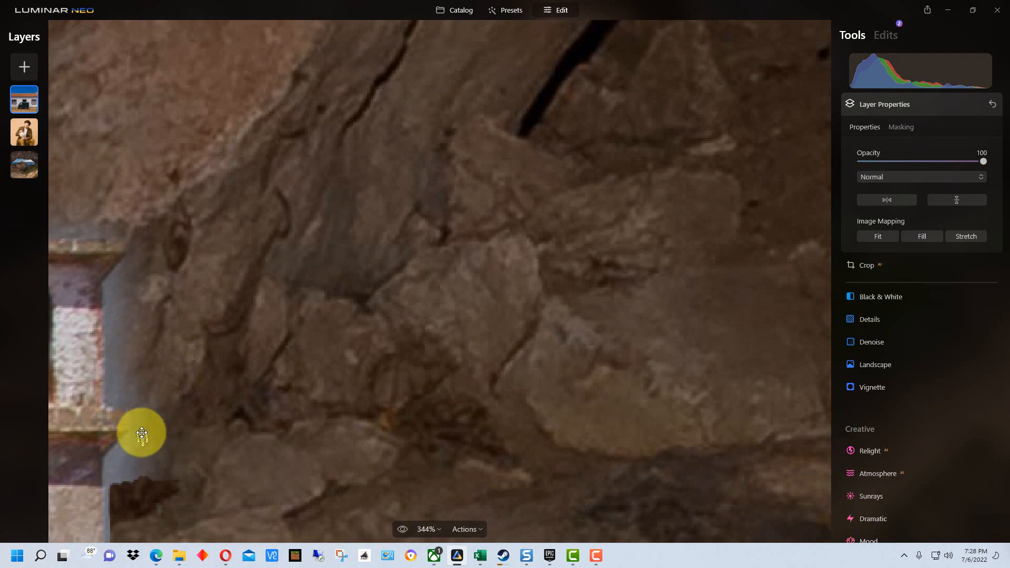
scroll(141, 414, down, 20)
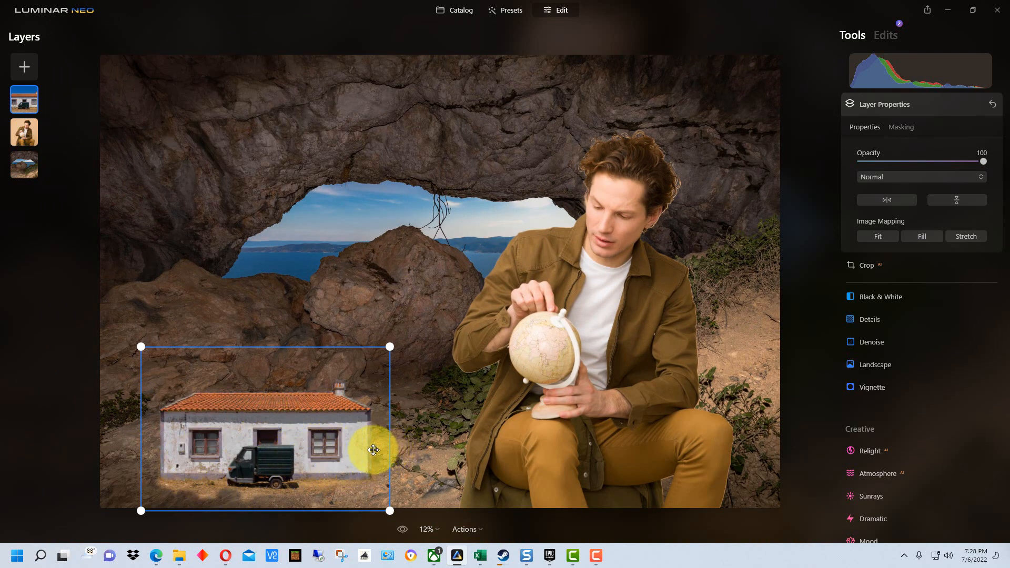
Erase the lower edge of the grass strip beneath the small house from its mask with the size 65 brush
click(899, 128)
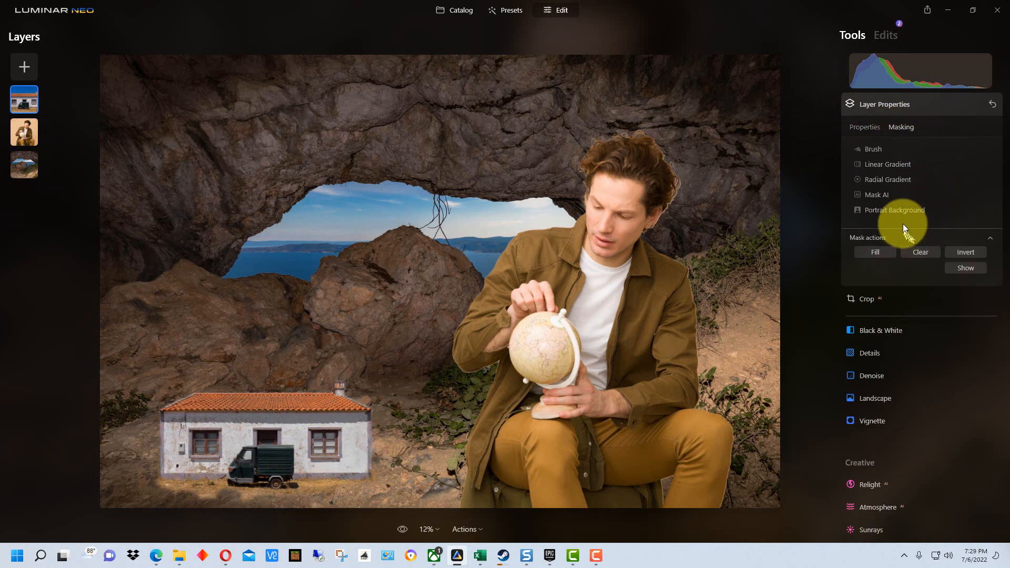
click(871, 149)
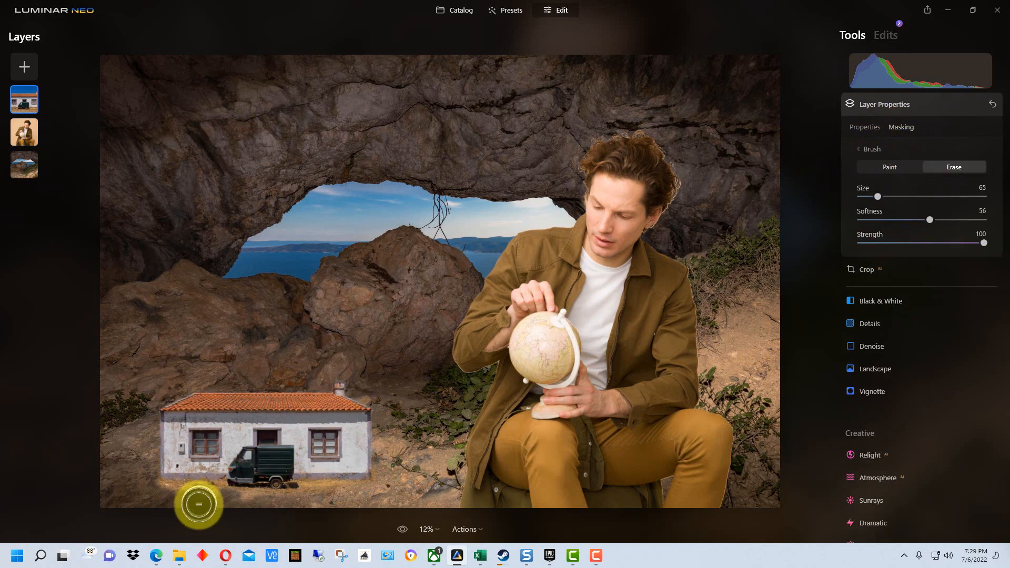
drag(210, 505, 326, 507)
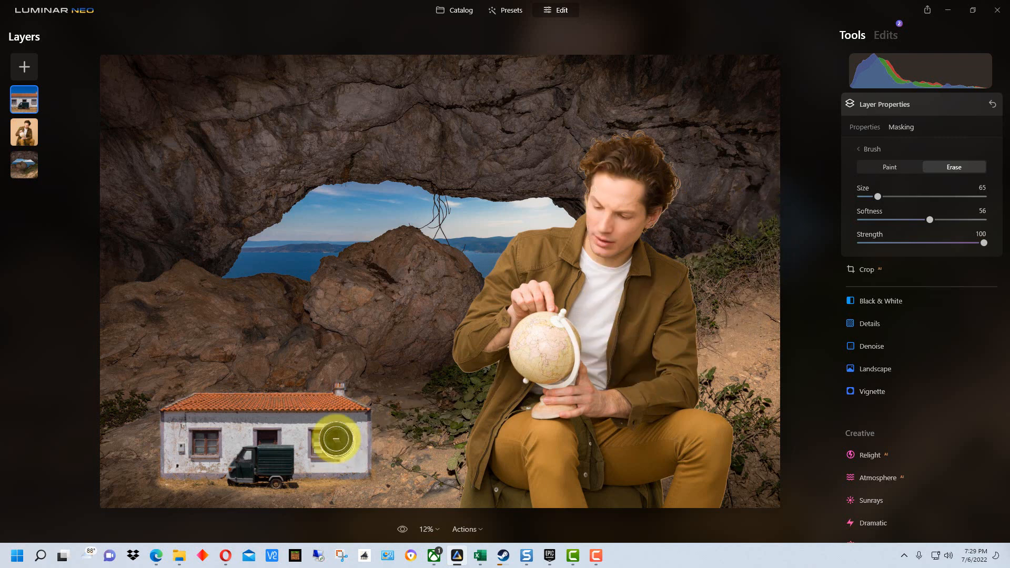
Remove the house-and-truck layer from the composite
scroll(334, 434, up, 1)
scroll(272, 453, down, 1)
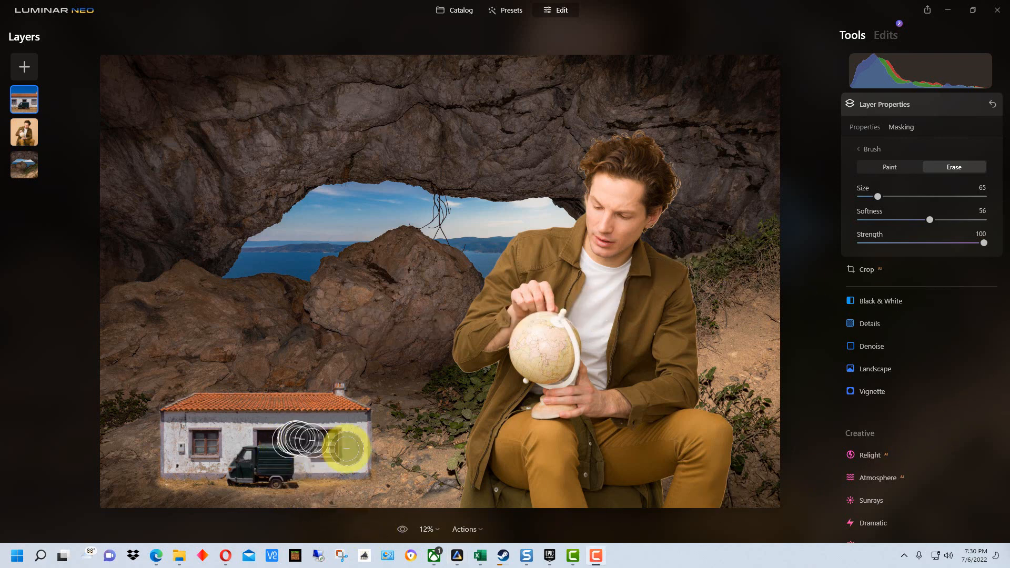
click(24, 133)
click(25, 99)
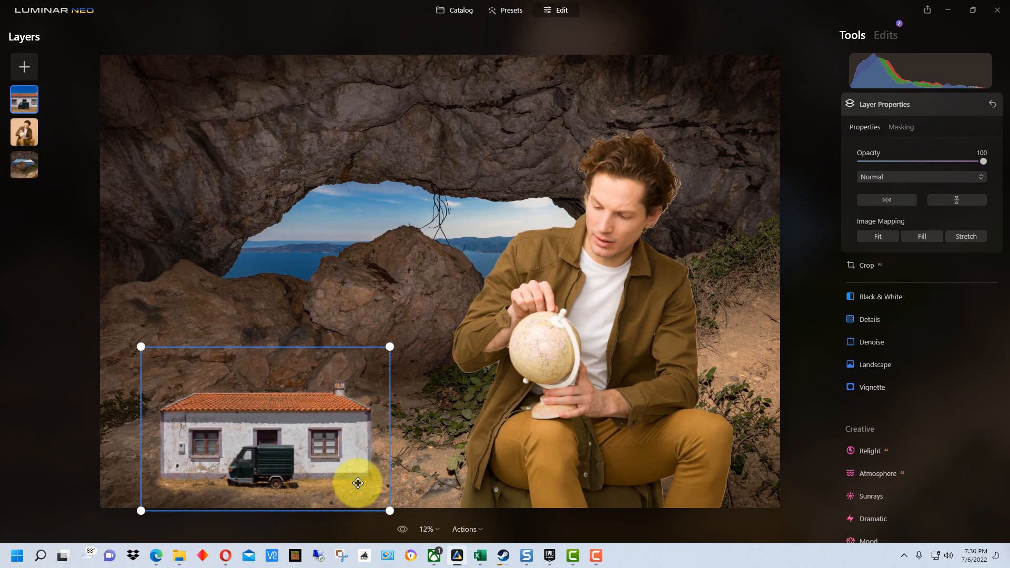
right_click(30, 101)
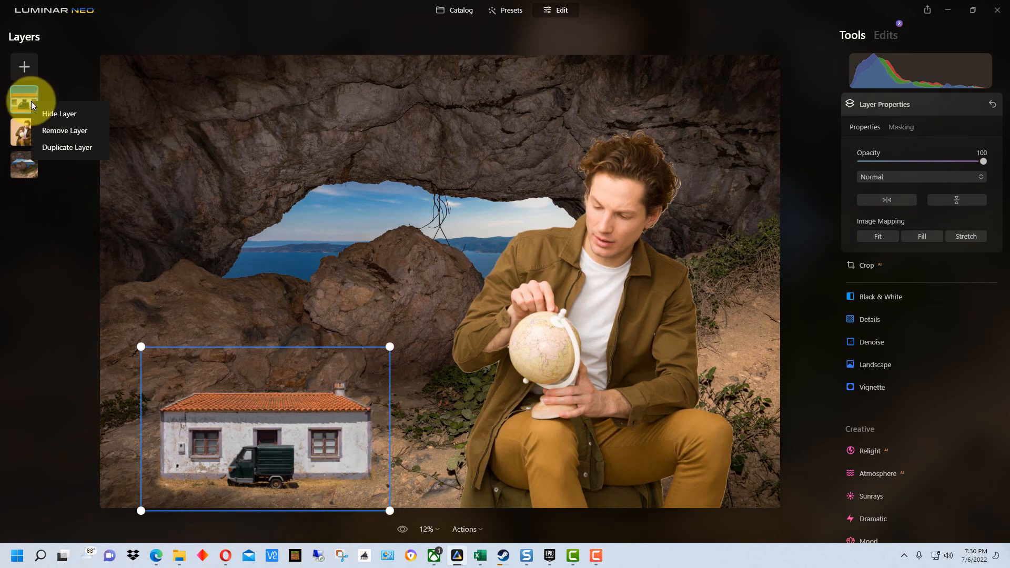
click(54, 134)
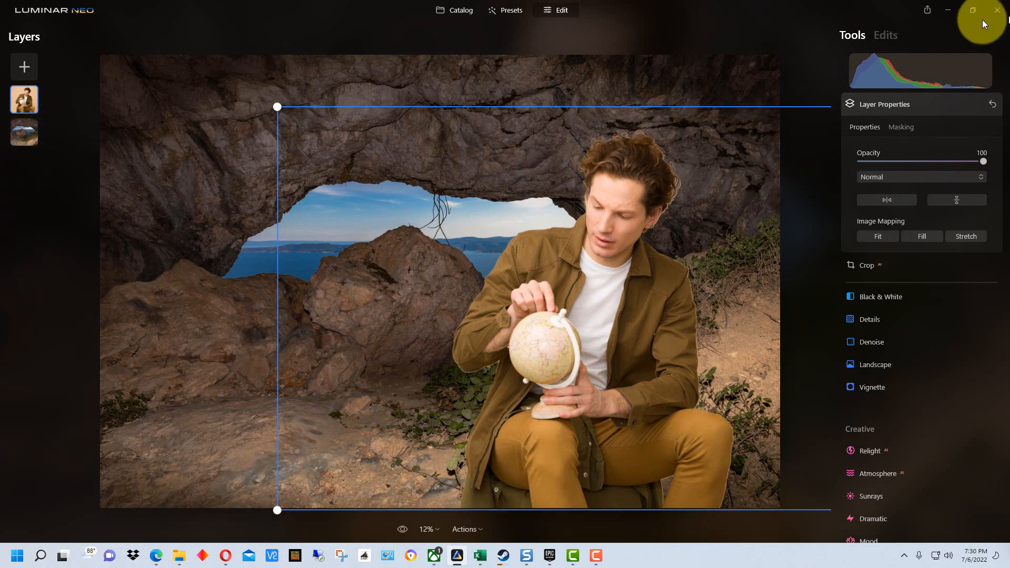
Add the blue door photo as a new layer and set its opacity to 100
click(892, 37)
click(857, 31)
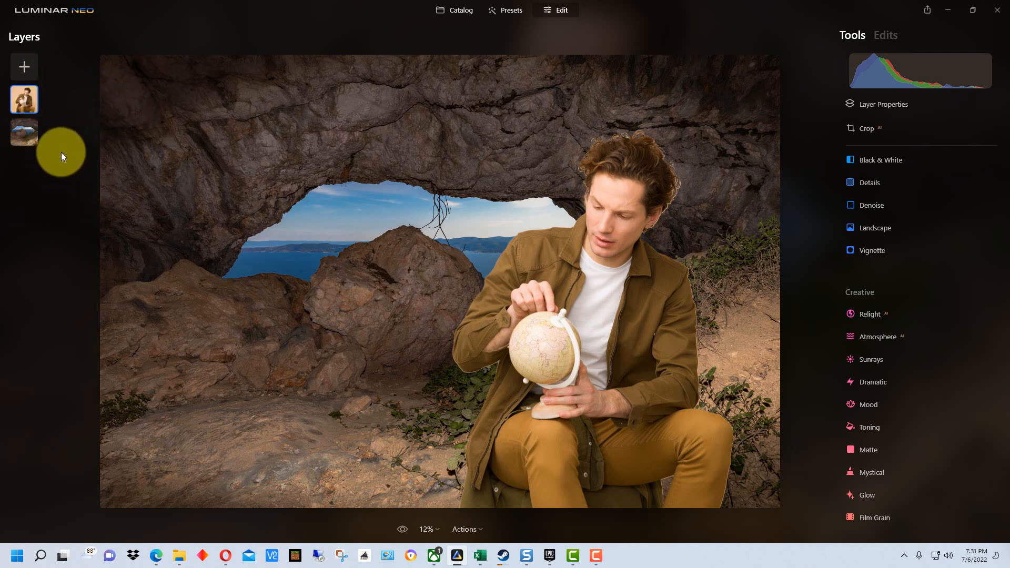
click(24, 66)
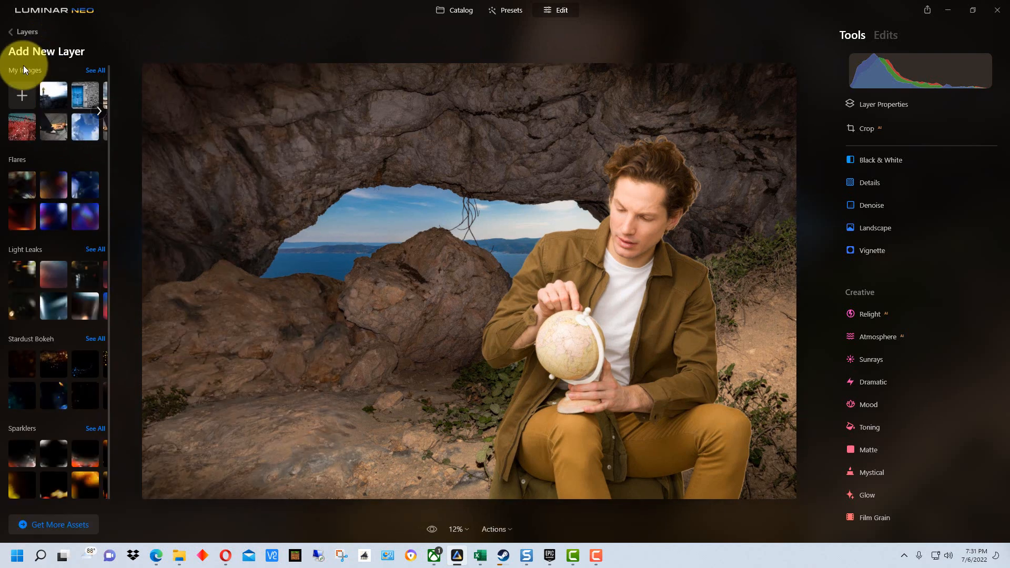
click(84, 96)
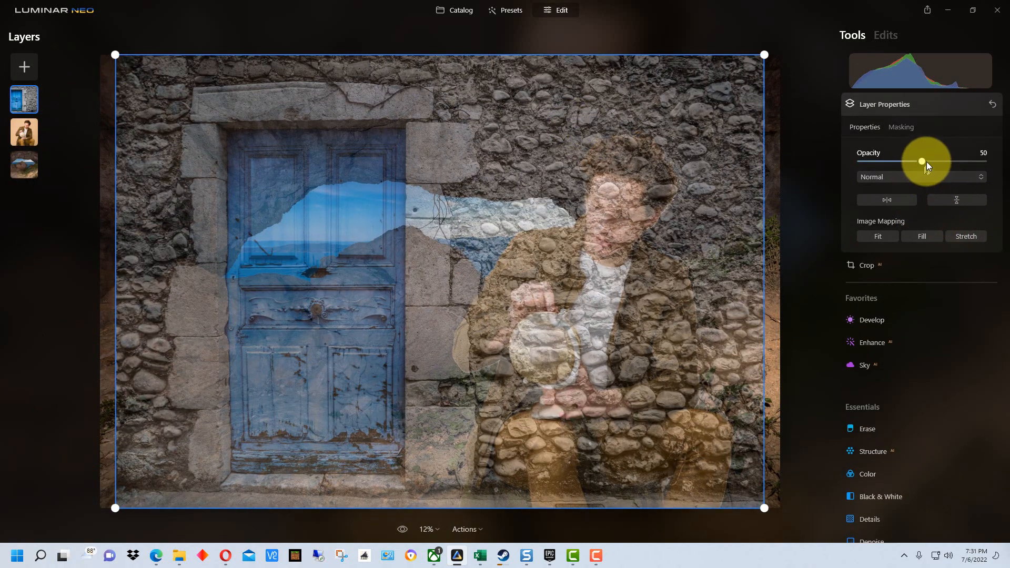
drag(923, 161, 1006, 170)
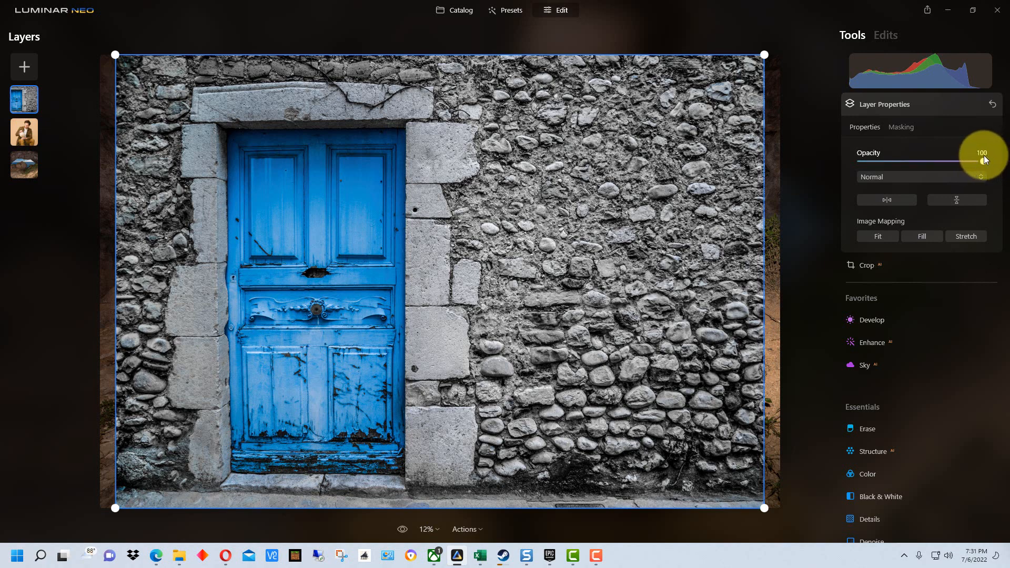
Erase the stone wall covering the man from the door layer's mask with the brush at size 201
click(900, 127)
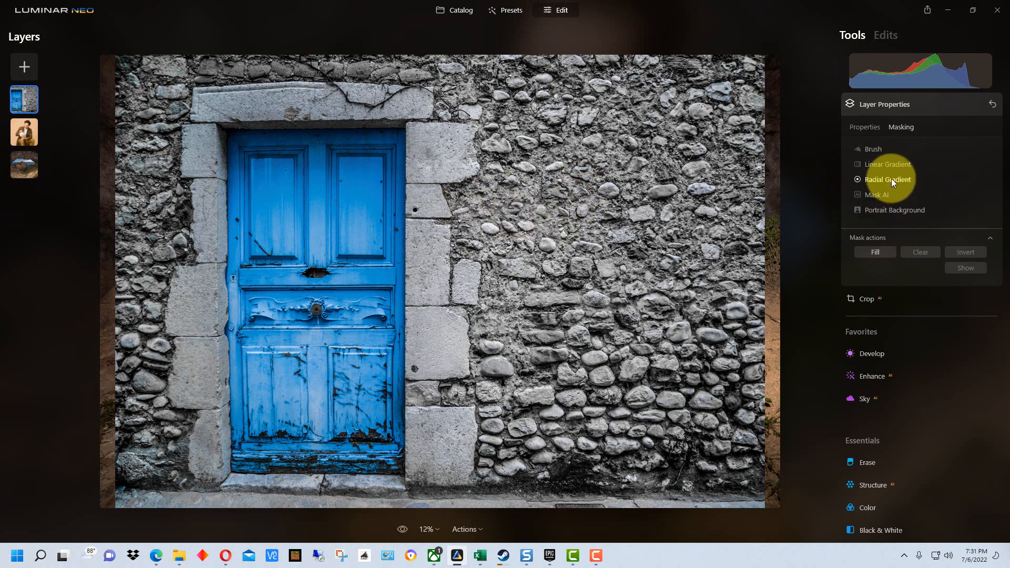
click(865, 147)
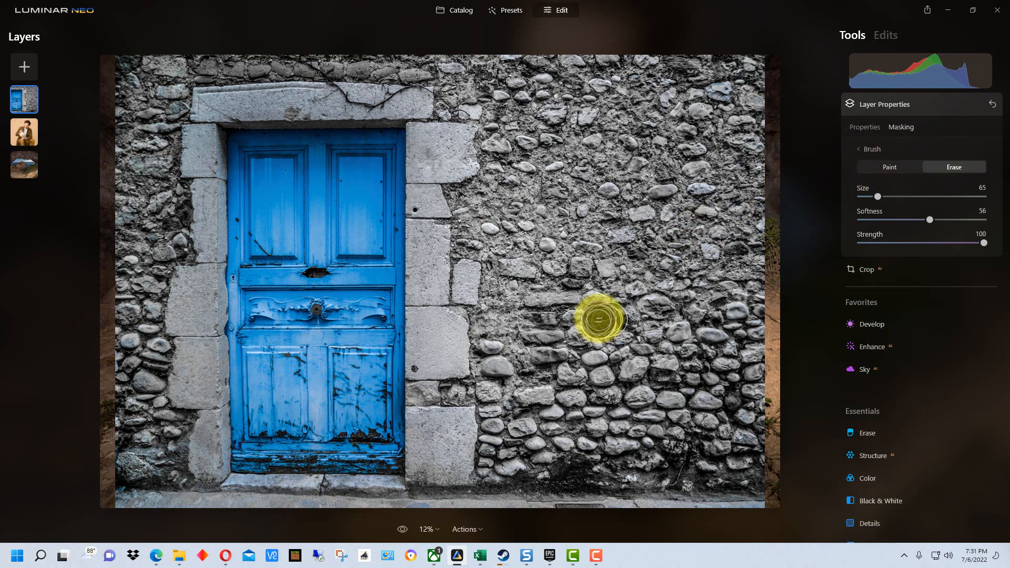
drag(870, 197, 920, 196)
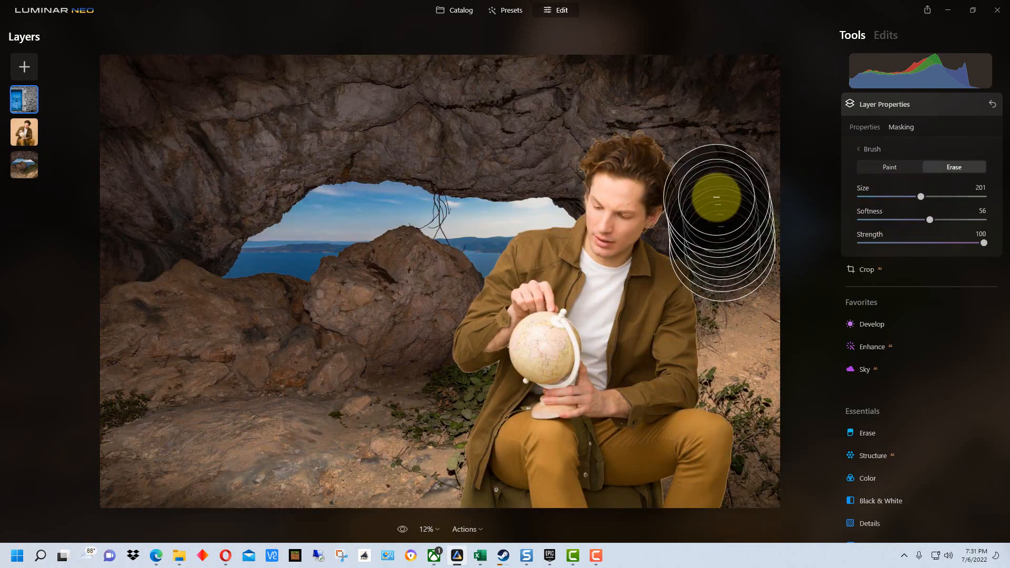
drag(713, 196, 717, 199)
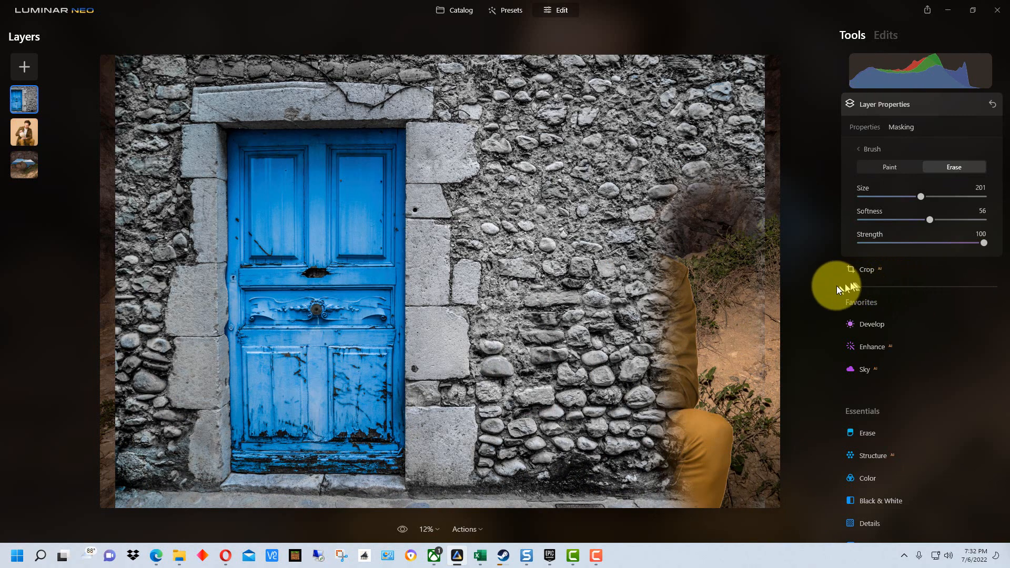
mouse_move(712, 203)
mouse_down()
mouse_move(713, 79)
mouse_move(740, 221)
mouse_move(733, 368)
mouse_up()
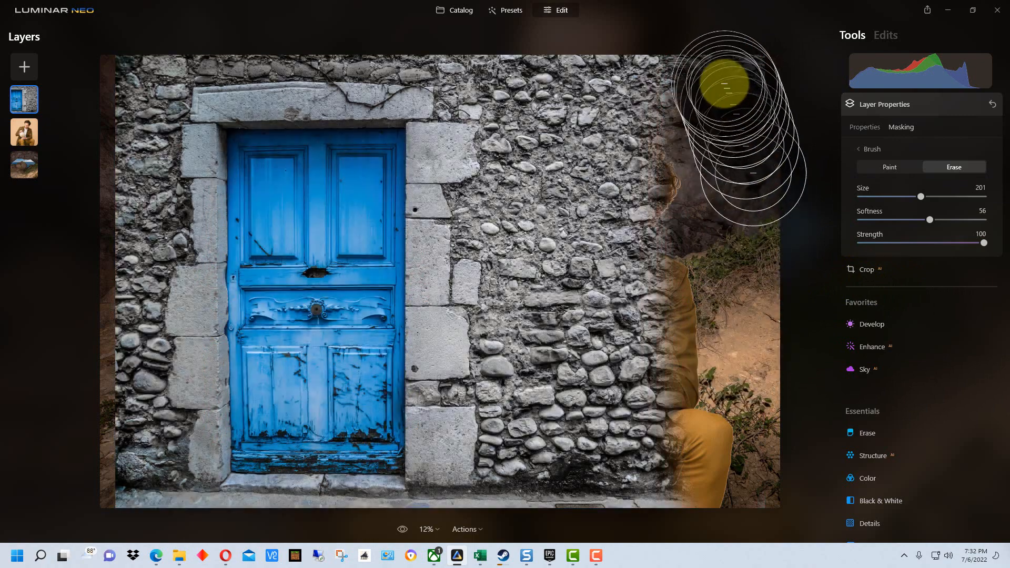
mouse_move(681, 84)
mouse_down()
mouse_move(743, 84)
mouse_move(711, 75)
mouse_move(543, 85)
mouse_move(534, 101)
mouse_move(586, 451)
mouse_move(613, 162)
mouse_move(673, 462)
mouse_move(626, 504)
mouse_move(563, 511)
mouse_move(561, 476)
mouse_move(558, 505)
mouse_move(541, 487)
mouse_move(568, 468)
mouse_up()
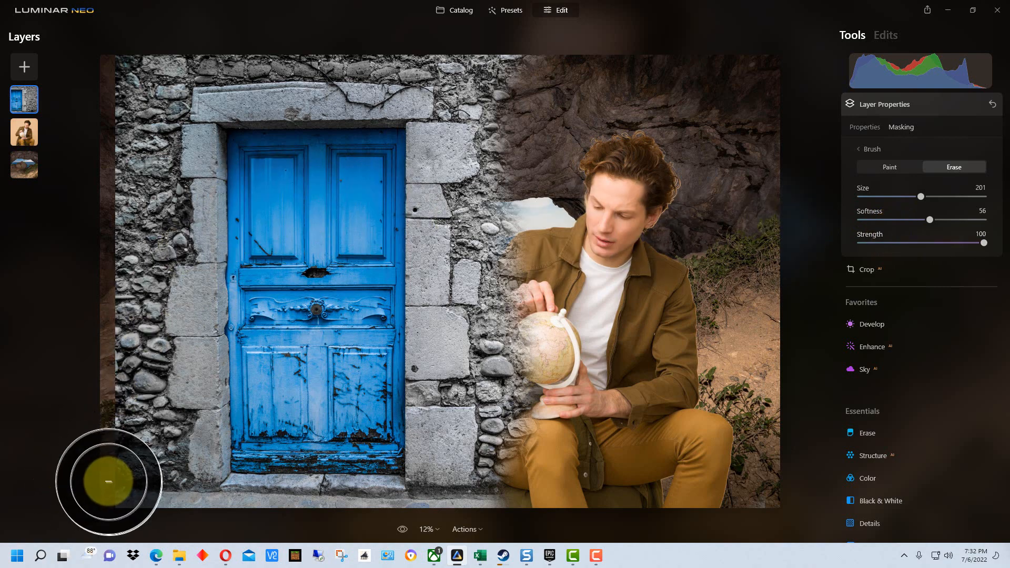
Erase the outer wall to the left of the door and more of the wall over the man's arm and globe
mouse_move(108, 480)
mouse_down()
mouse_move(86, 333)
mouse_move(107, 220)
mouse_move(108, 101)
mouse_move(120, 45)
mouse_move(154, 33)
mouse_up()
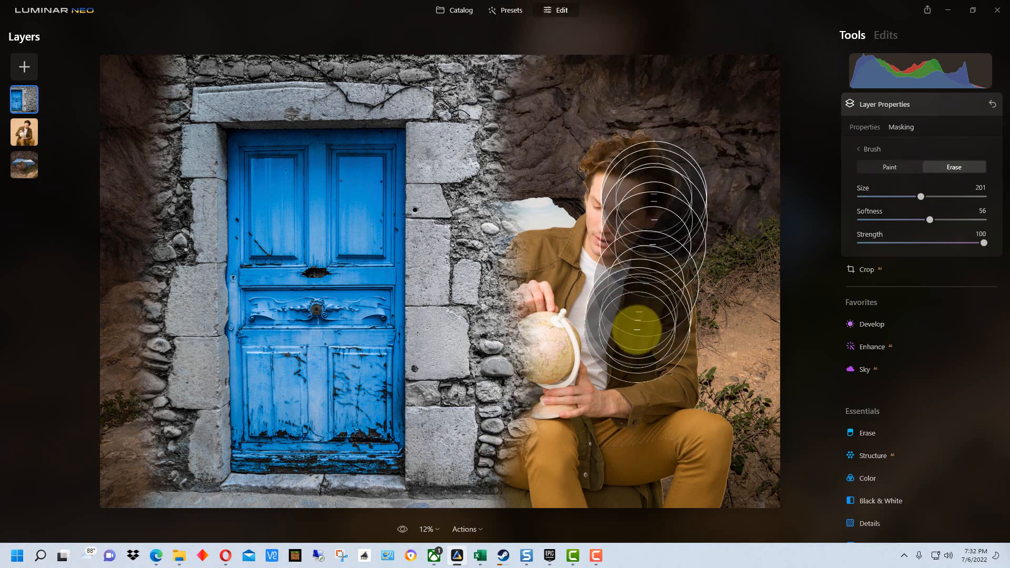
drag(550, 400, 541, 289)
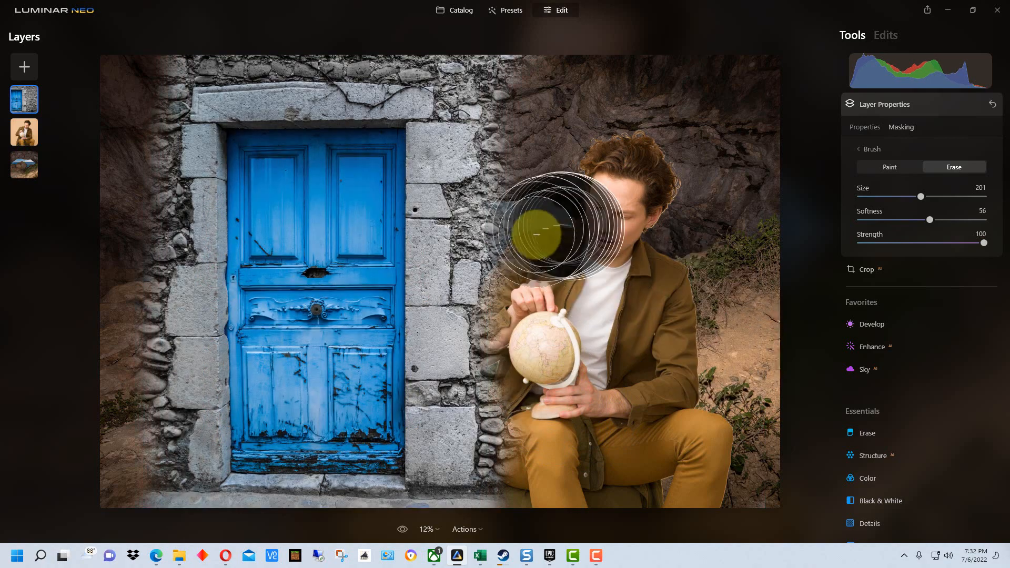
mouse_move(543, 241)
mouse_down()
mouse_move(537, 233)
mouse_move(699, 238)
mouse_up()
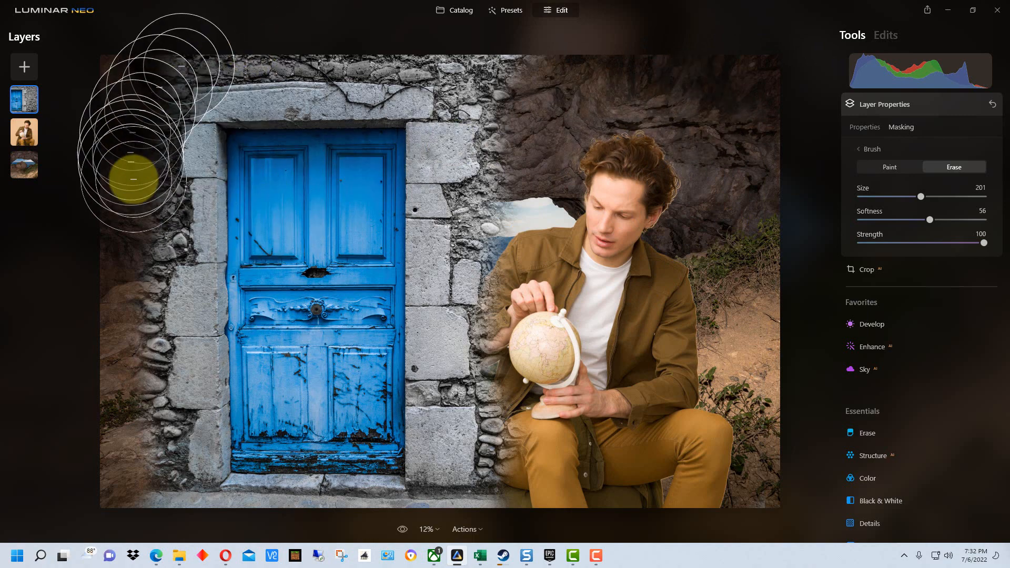
mouse_move(133, 179)
mouse_down()
mouse_move(145, 239)
mouse_move(118, 318)
mouse_up()
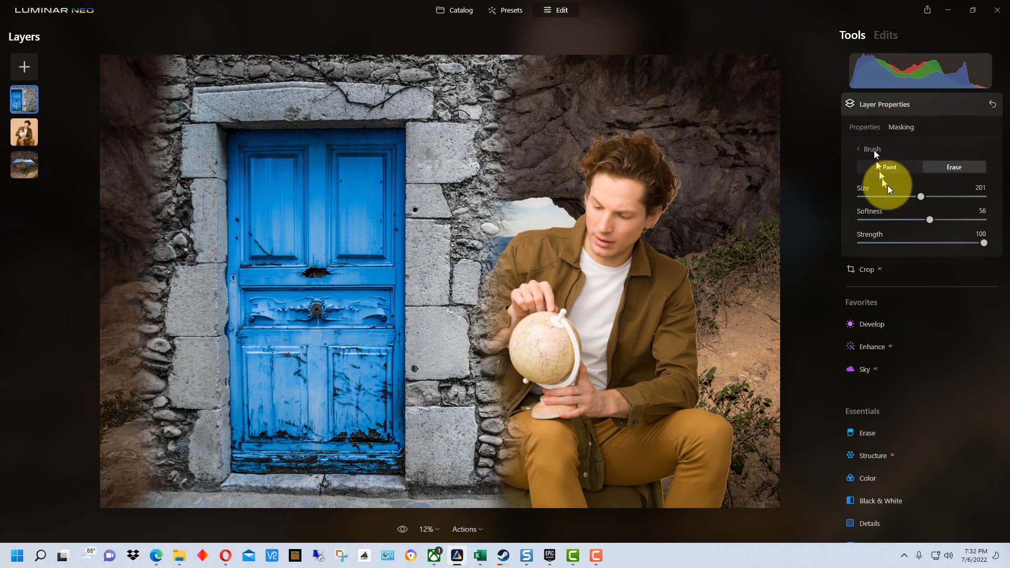
Set the eraser brush size to 60 and erase the wall strip above the door's stone frame
drag(920, 197, 878, 197)
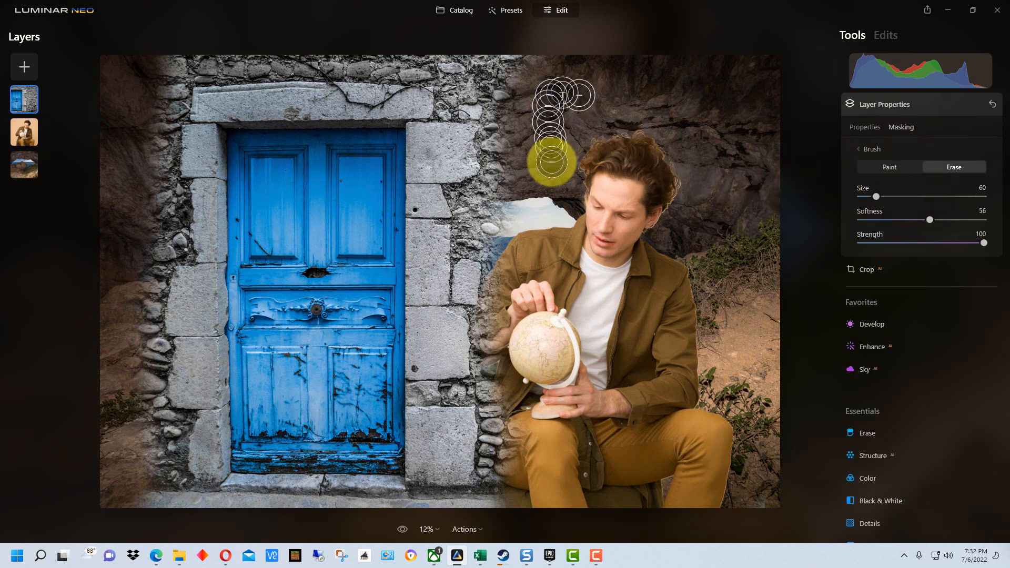
click(483, 57)
mouse_move(483, 57)
mouse_down()
mouse_move(152, 73)
mouse_move(206, 49)
mouse_up()
mouse_move(499, 80)
mouse_down()
mouse_move(310, 64)
mouse_move(166, 85)
mouse_move(158, 40)
mouse_up()
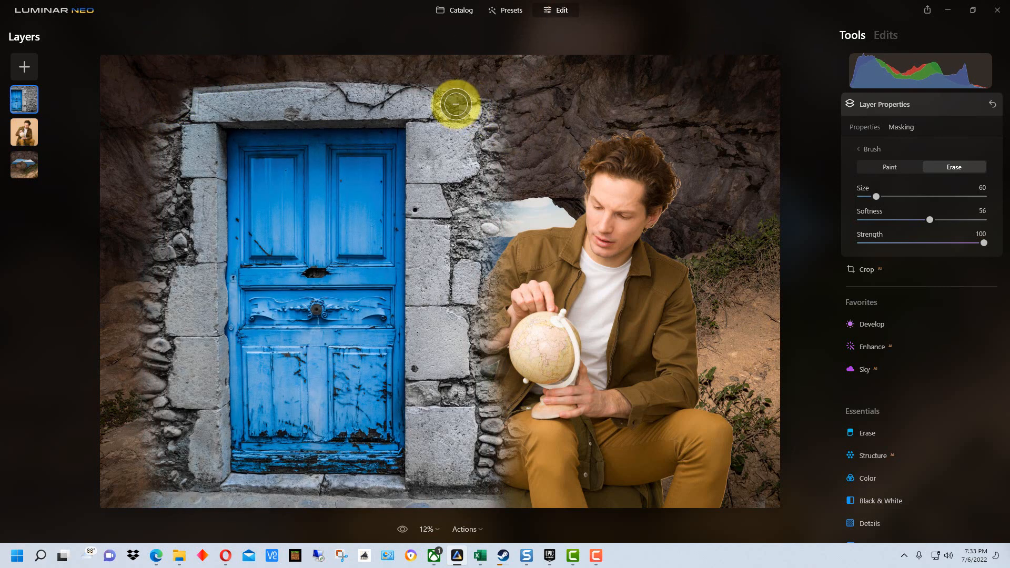
Erase the rubble along the right side of the door frame, over the cave opening and the man's leg
drag(456, 103, 512, 107)
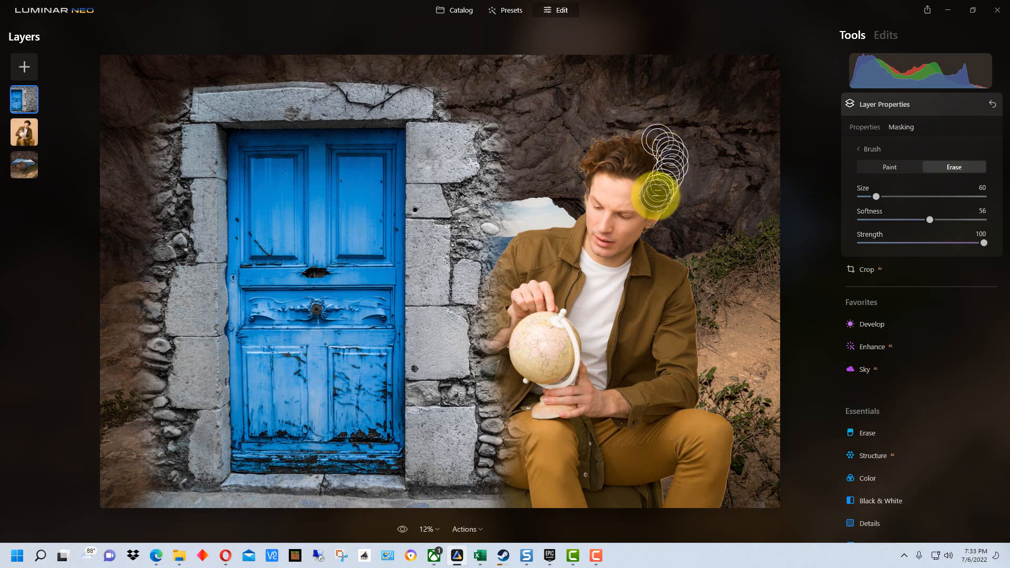
mouse_move(500, 144)
mouse_down()
mouse_move(493, 212)
mouse_move(480, 227)
mouse_move(474, 207)
mouse_move(474, 221)
mouse_move(736, 174)
mouse_up()
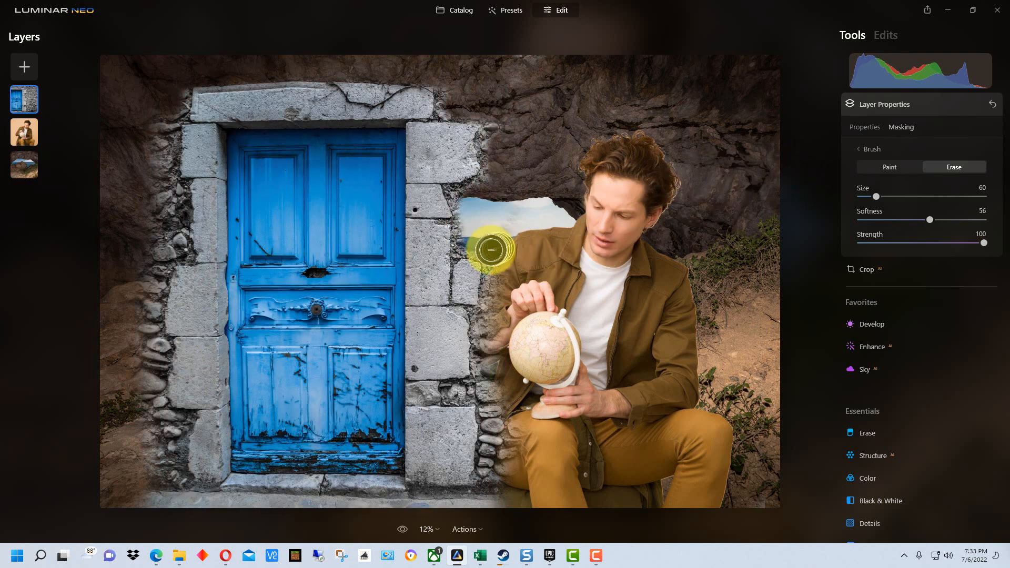
mouse_move(491, 250)
mouse_down()
mouse_move(496, 264)
mouse_move(530, 248)
mouse_move(524, 239)
mouse_up()
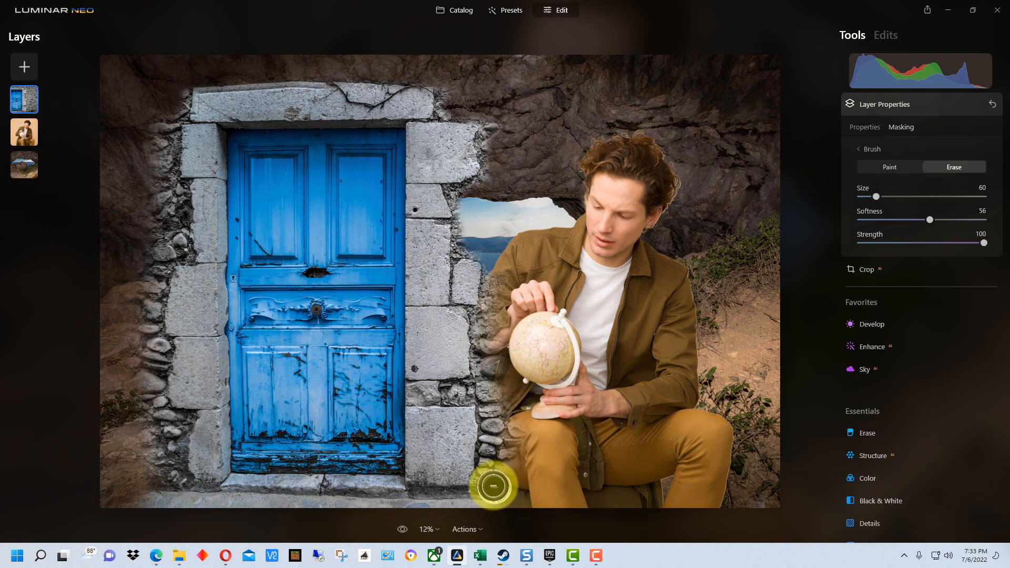
drag(493, 486, 490, 385)
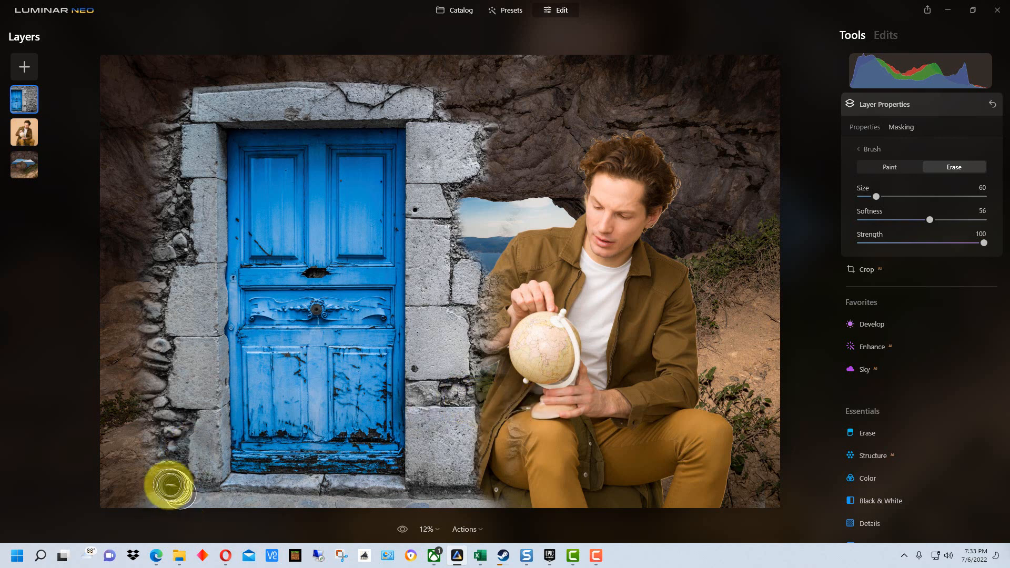
Erase the loose stones along the door frame's left edge and the wall remnants over the man's sleeve
mouse_move(163, 486)
mouse_down()
mouse_move(142, 351)
mouse_move(147, 270)
mouse_move(173, 207)
mouse_move(160, 177)
mouse_move(157, 128)
mouse_up()
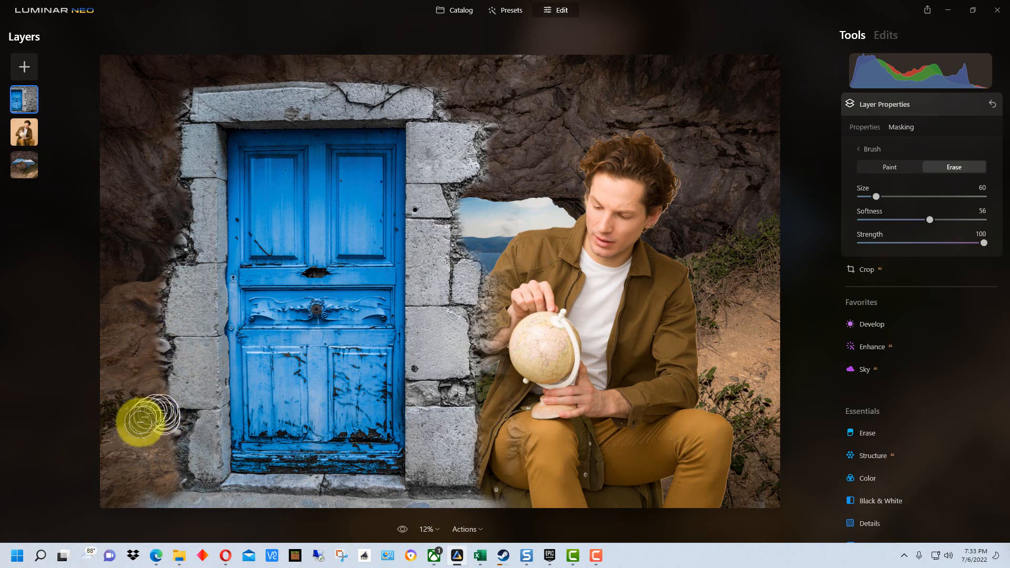
drag(148, 363, 126, 389)
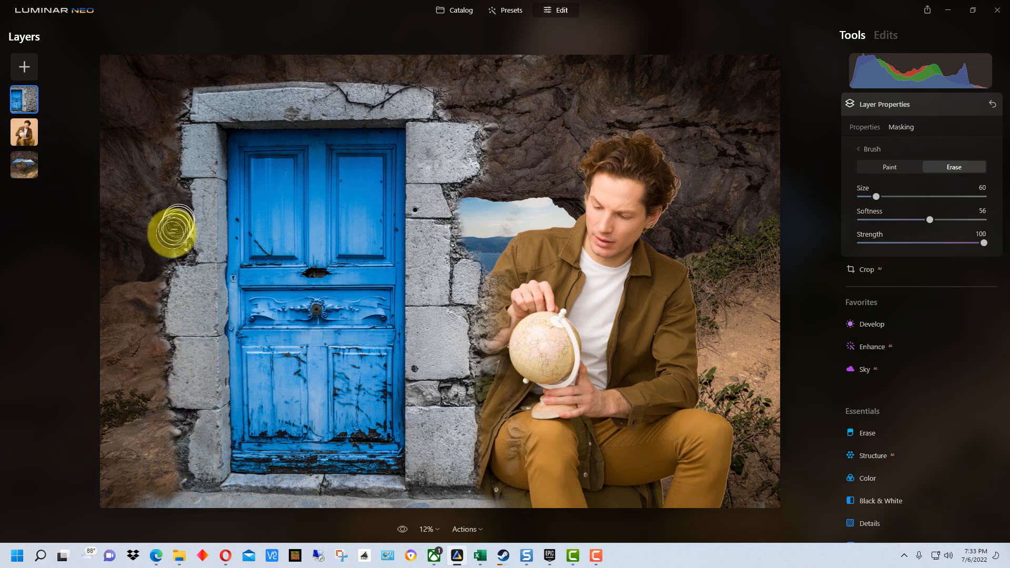
mouse_move(172, 241)
mouse_down()
mouse_move(133, 288)
mouse_move(180, 338)
mouse_up()
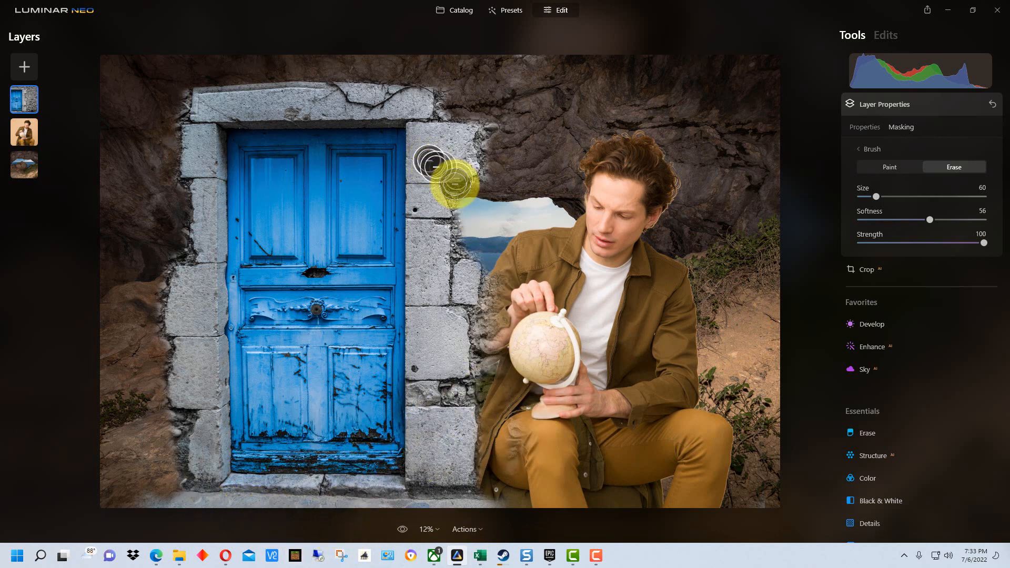
drag(491, 342, 502, 278)
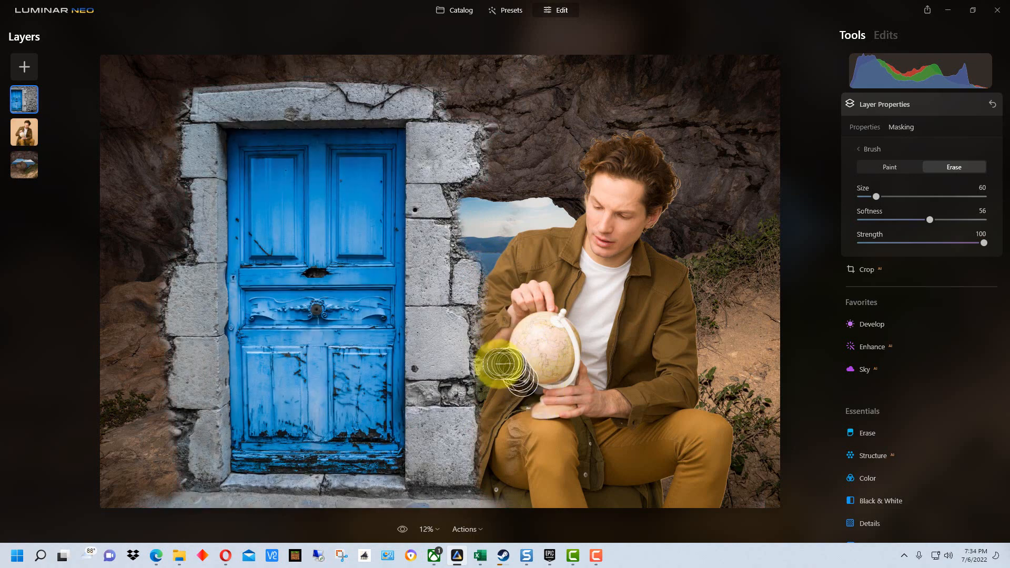
mouse_move(487, 345)
mouse_down()
mouse_move(488, 332)
mouse_move(497, 345)
mouse_up()
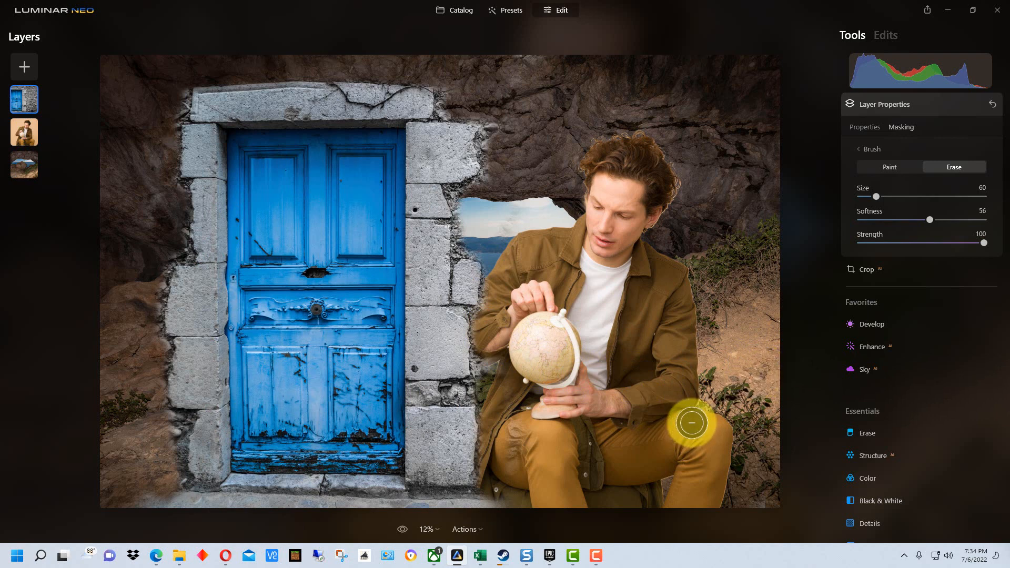
Scale the door layer down to about 41 percent of its size, keeping it in the cave's upper-left corner
click(19, 136)
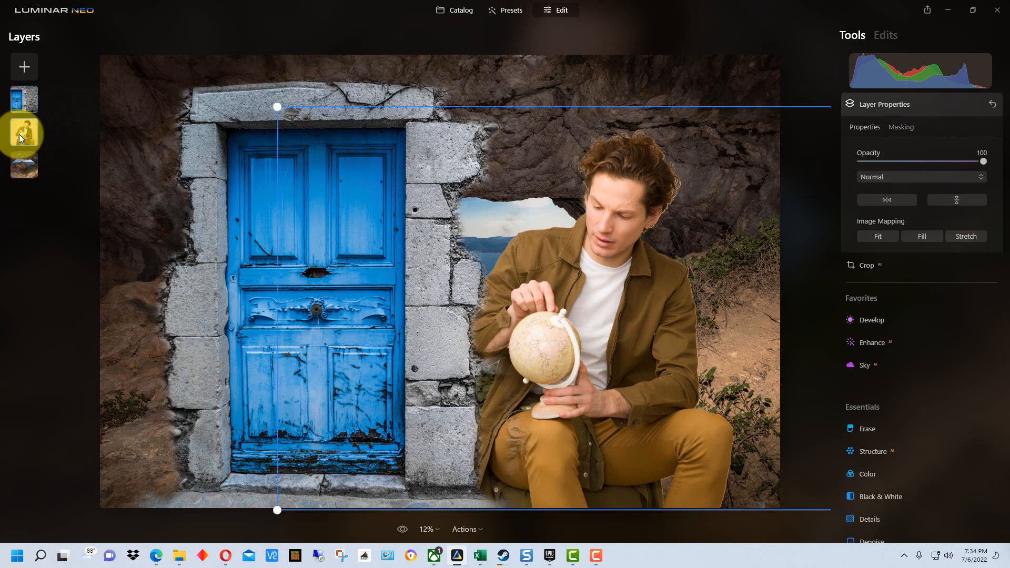
click(27, 99)
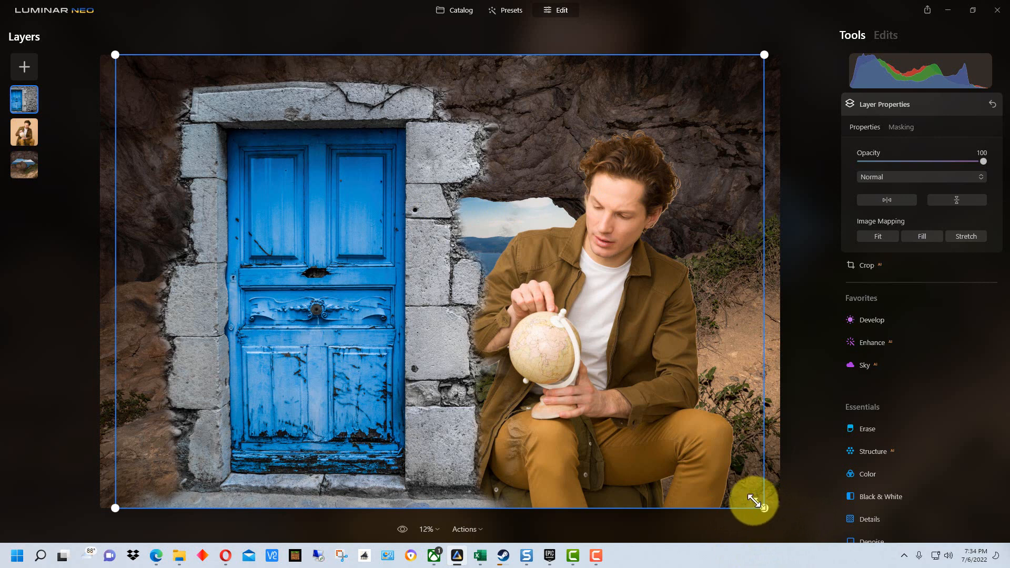
drag(764, 508, 384, 242)
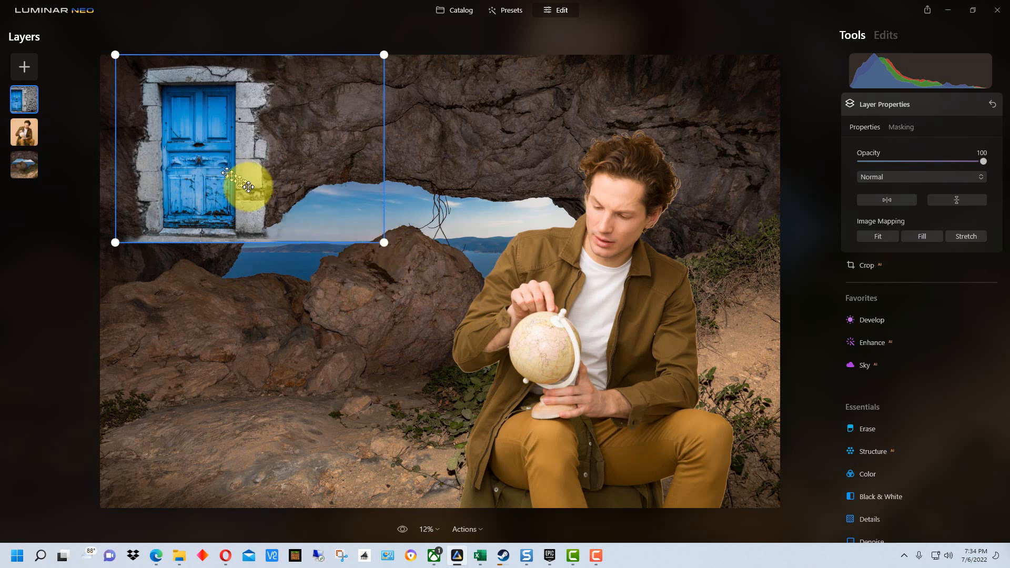
Check the door layer's list of edits and examine the stone frame's masked edge at 100% zoom
key(ctrl+plus)
key(ctrl+minus)
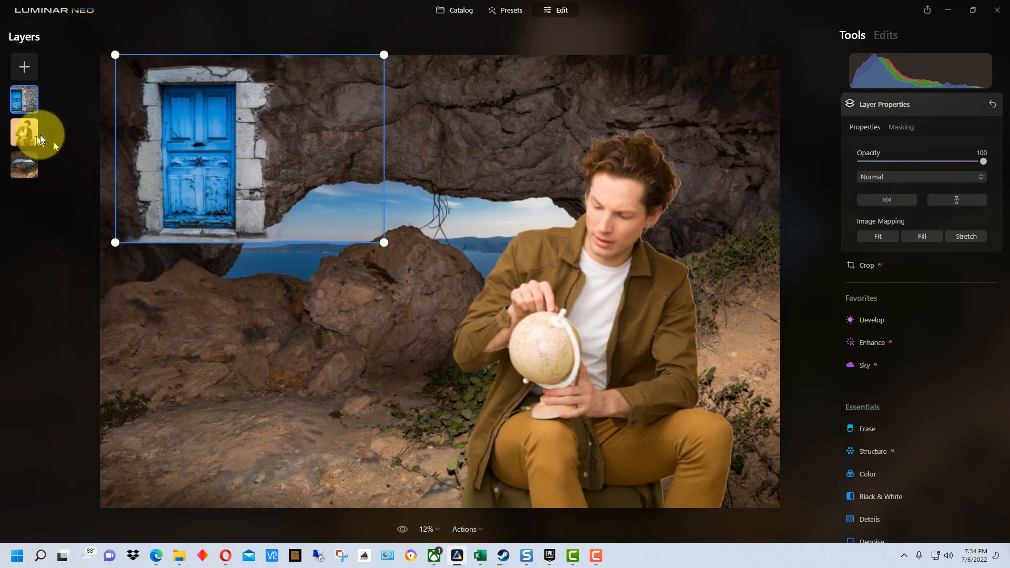
click(884, 34)
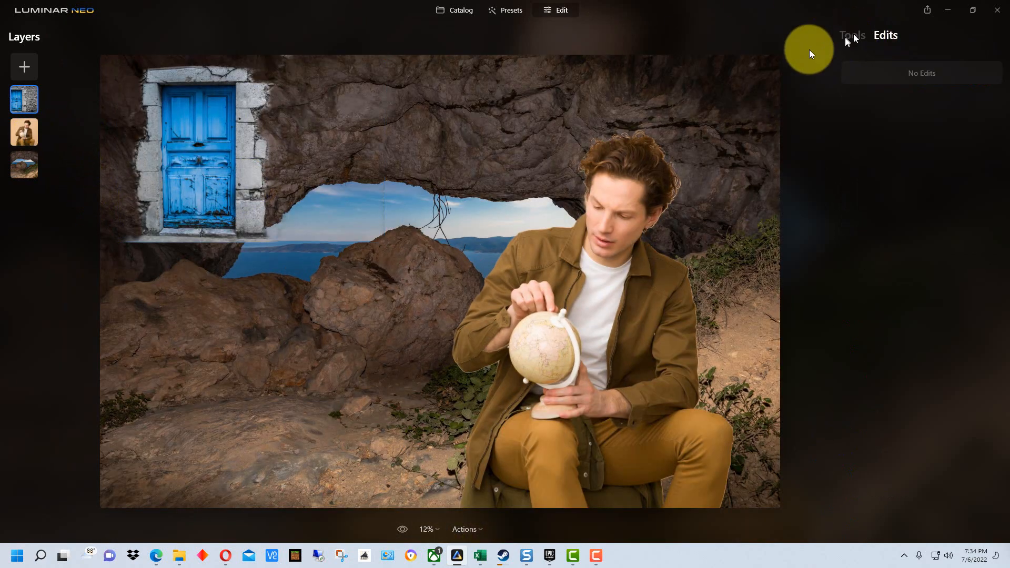
click(853, 35)
click(236, 153)
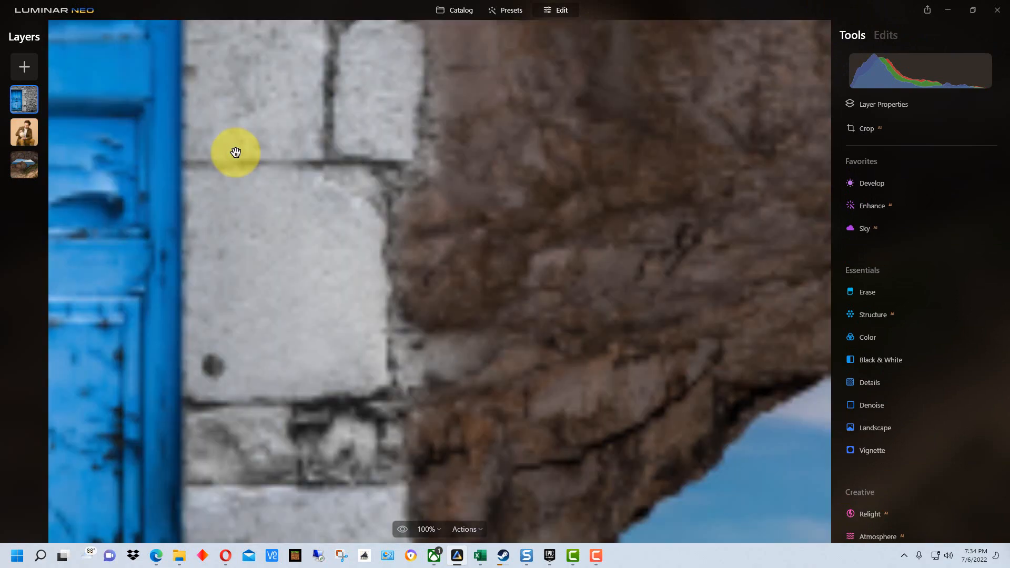
Erase the pavement strip below the door's sill and the leftover haze beside the frame's lower corners from the door layer's mask
scroll(239, 160, down, 3)
drag(242, 176, 590, 160)
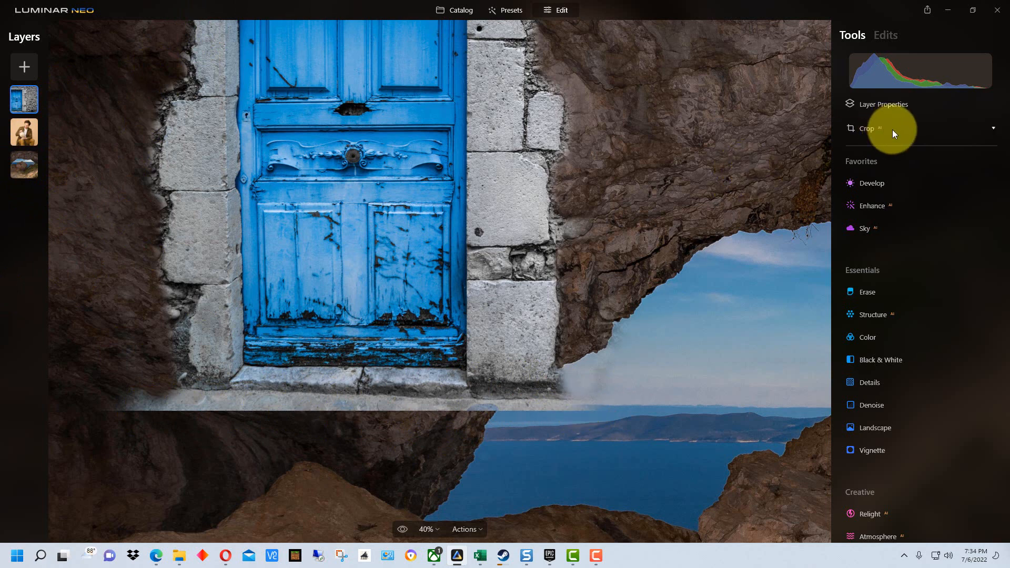
click(894, 34)
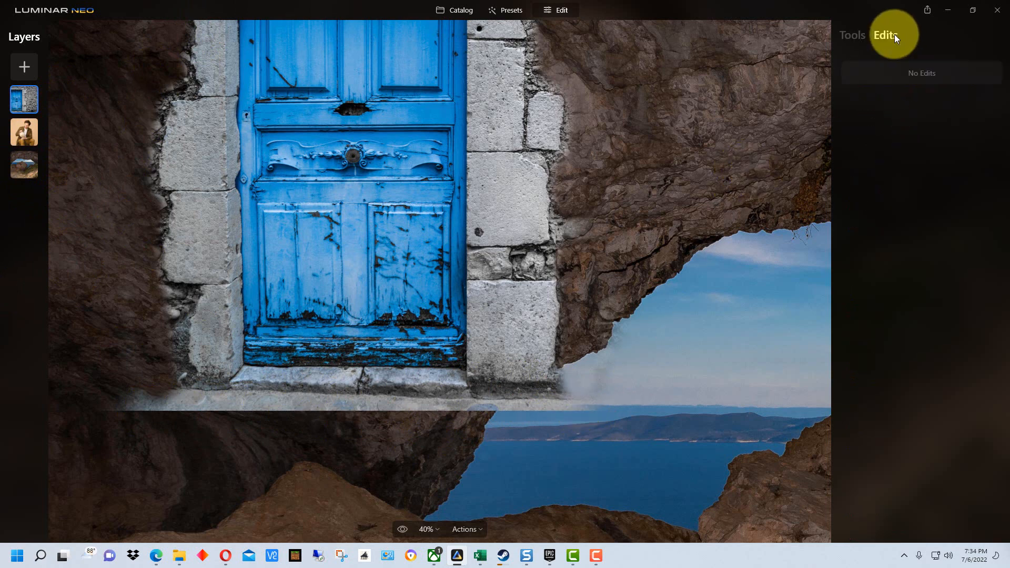
click(847, 36)
click(909, 107)
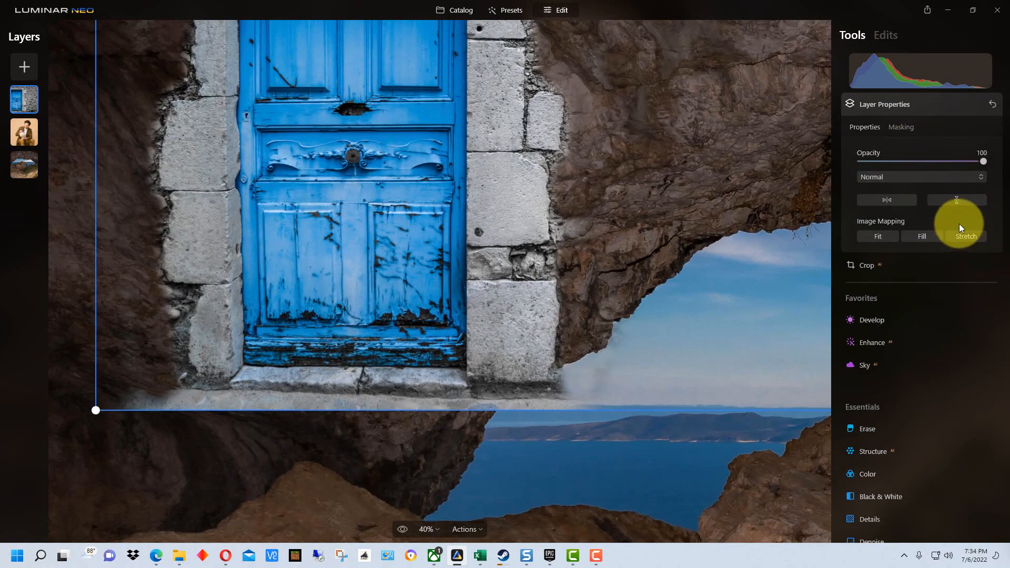
click(899, 127)
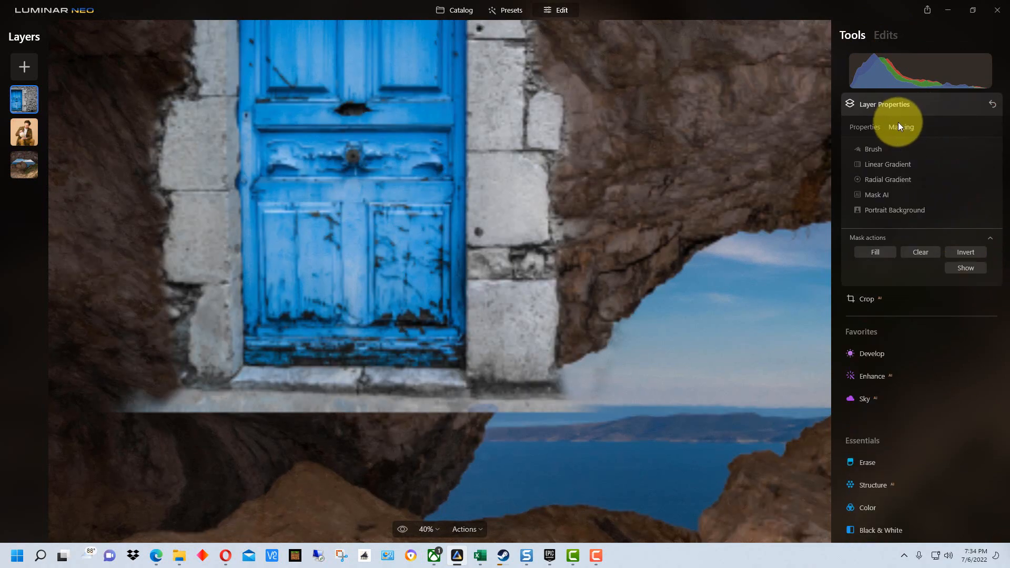
click(875, 149)
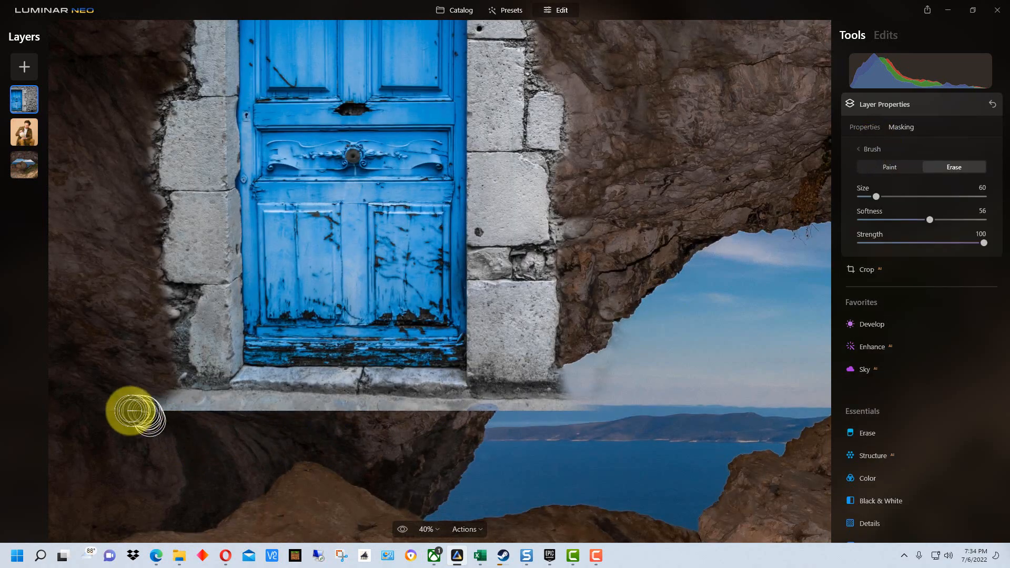
mouse_move(132, 411)
mouse_down()
mouse_move(146, 401)
mouse_move(172, 412)
mouse_move(162, 444)
mouse_up()
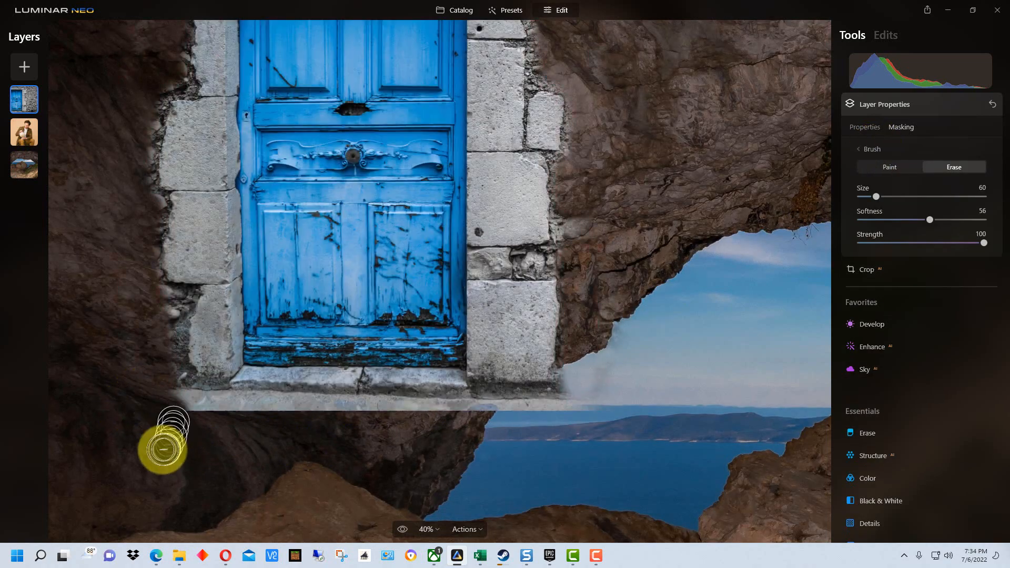
mouse_move(176, 405)
mouse_down()
mouse_move(426, 419)
mouse_move(607, 404)
mouse_move(614, 311)
mouse_move(578, 217)
mouse_move(572, 244)
mouse_move(628, 251)
mouse_move(734, 326)
mouse_up()
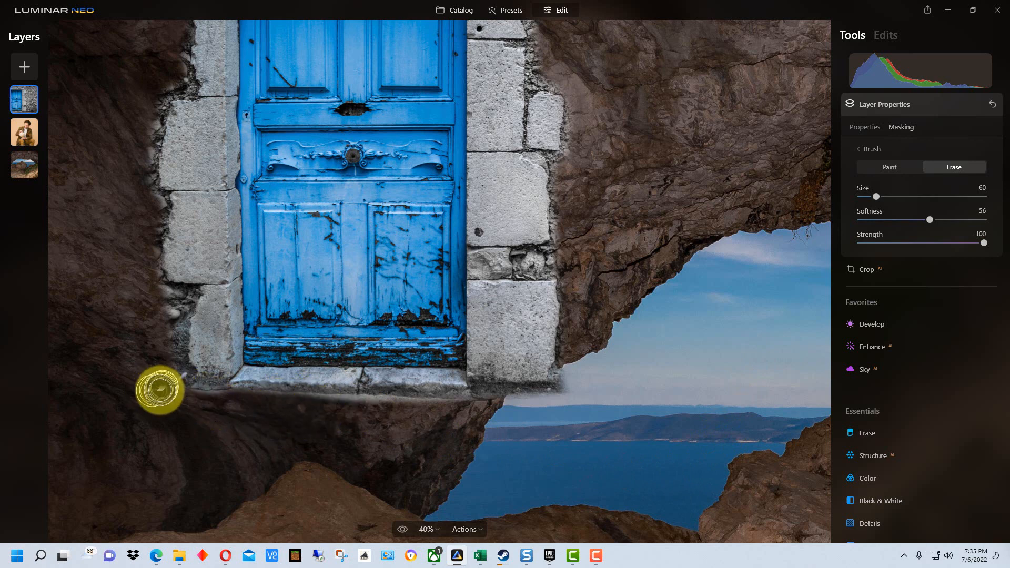
drag(164, 334, 168, 338)
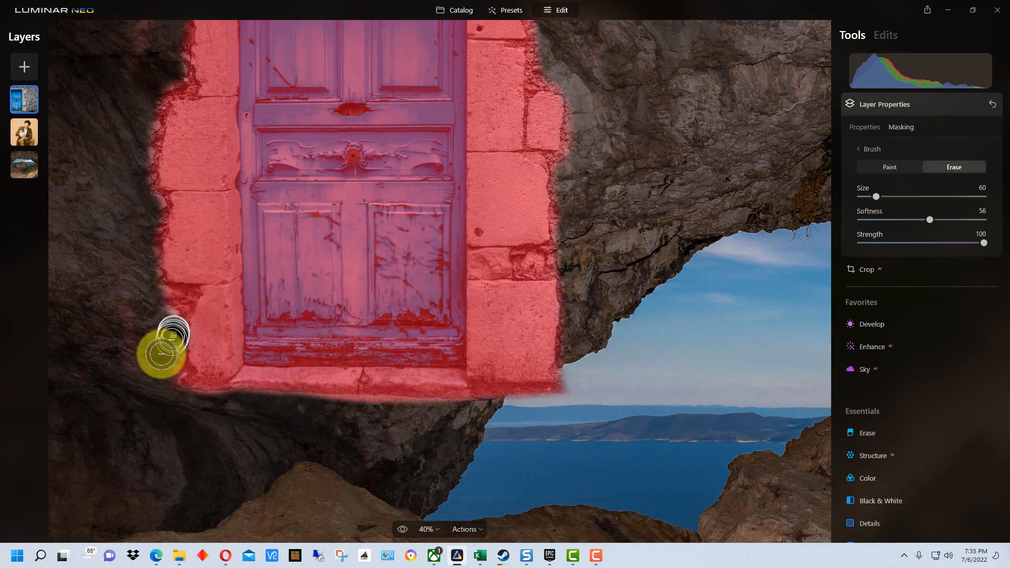
Scale the door layer down to about 56 percent and place it at the base of the rocks in the cave's lower-left area
scroll(742, 260, down, 1)
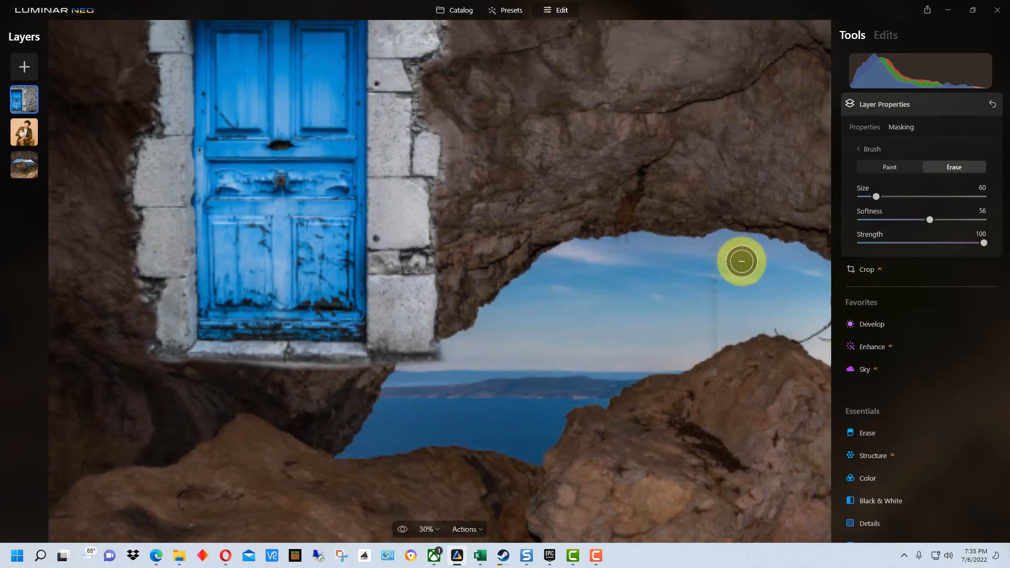
scroll(741, 261, down, 2)
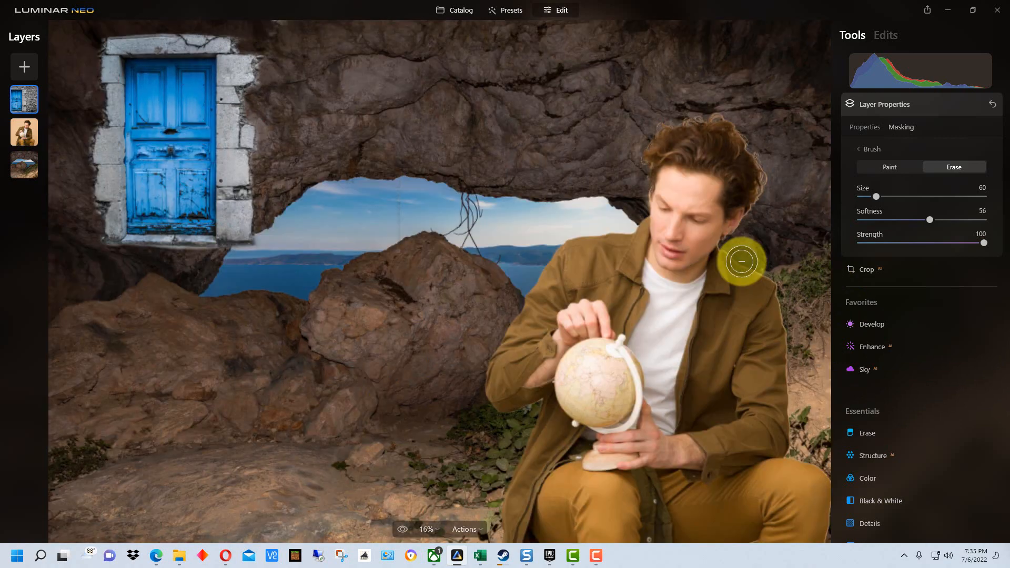
scroll(741, 261, down, 1)
scroll(741, 261, up, 1)
scroll(741, 261, down, 1)
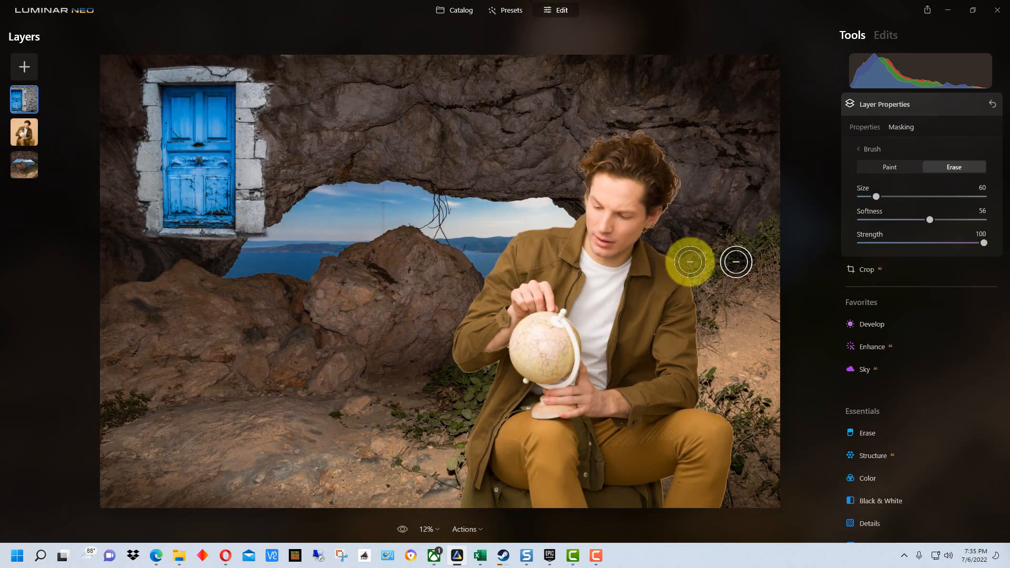
click(30, 134)
click(24, 99)
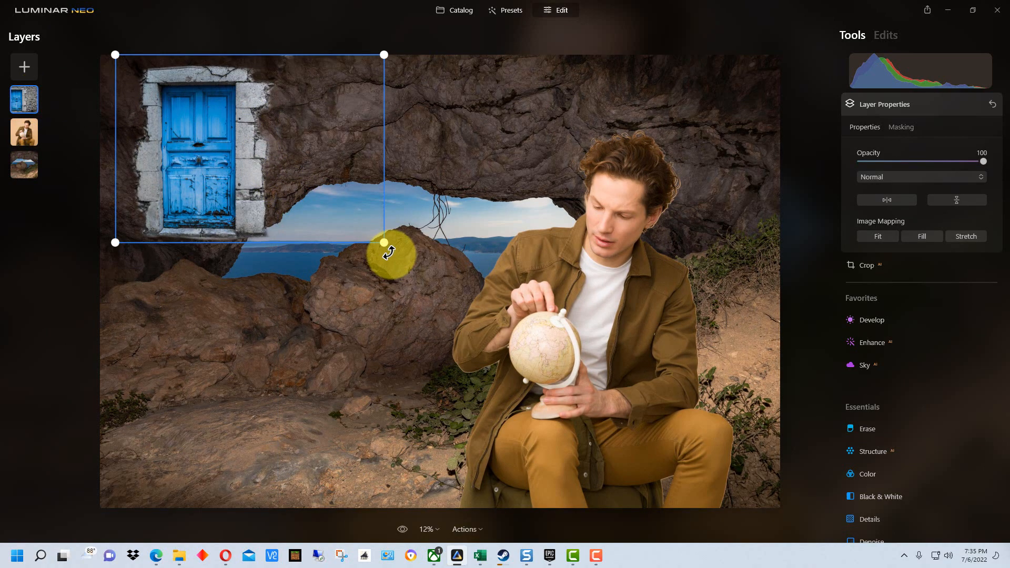
drag(196, 202, 235, 361)
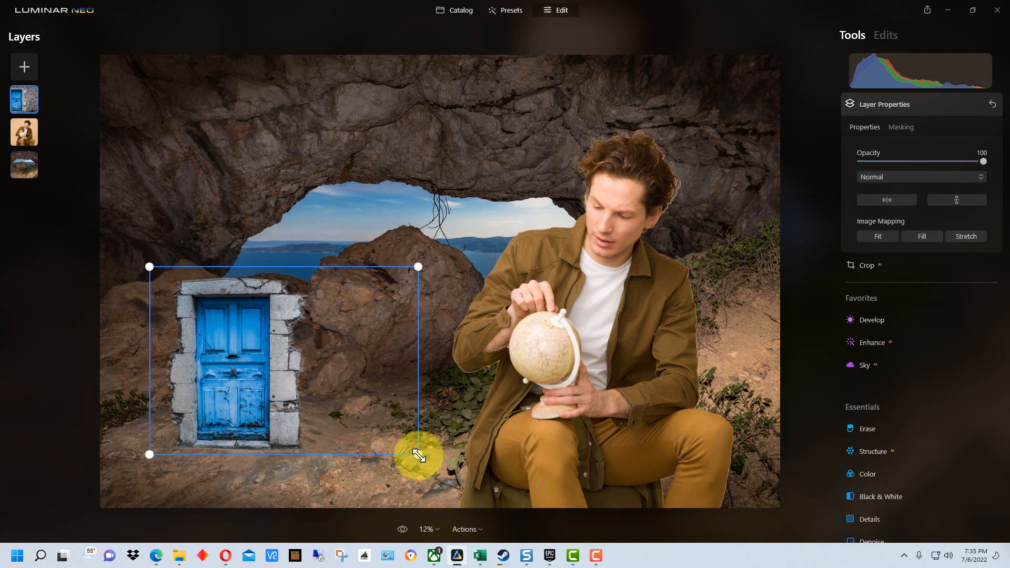
drag(419, 454, 293, 390)
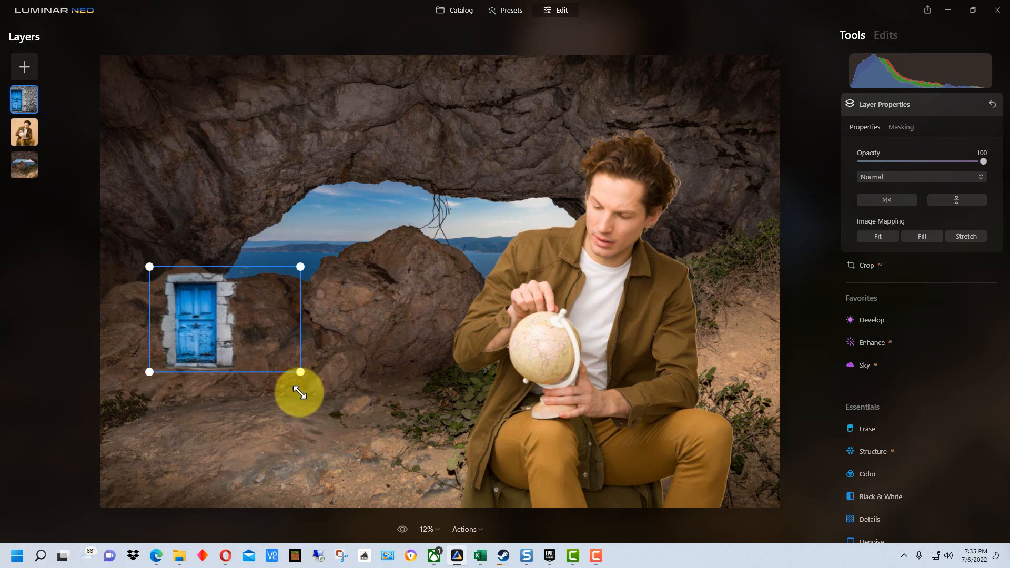
drag(192, 322, 237, 355)
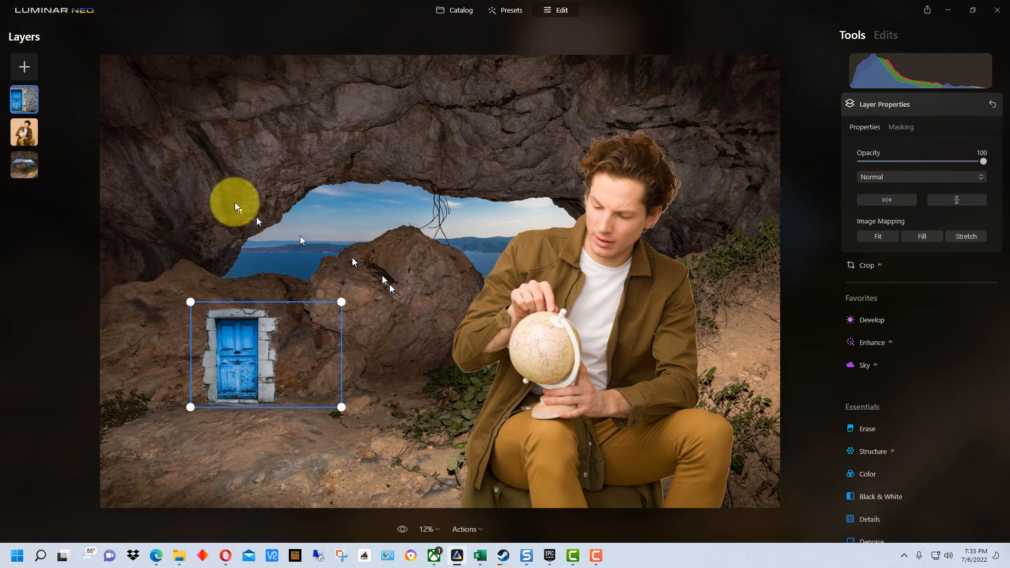
Check the man and door layers' lists of edits and examine the door frame's masked edges against the rock up close
click(24, 131)
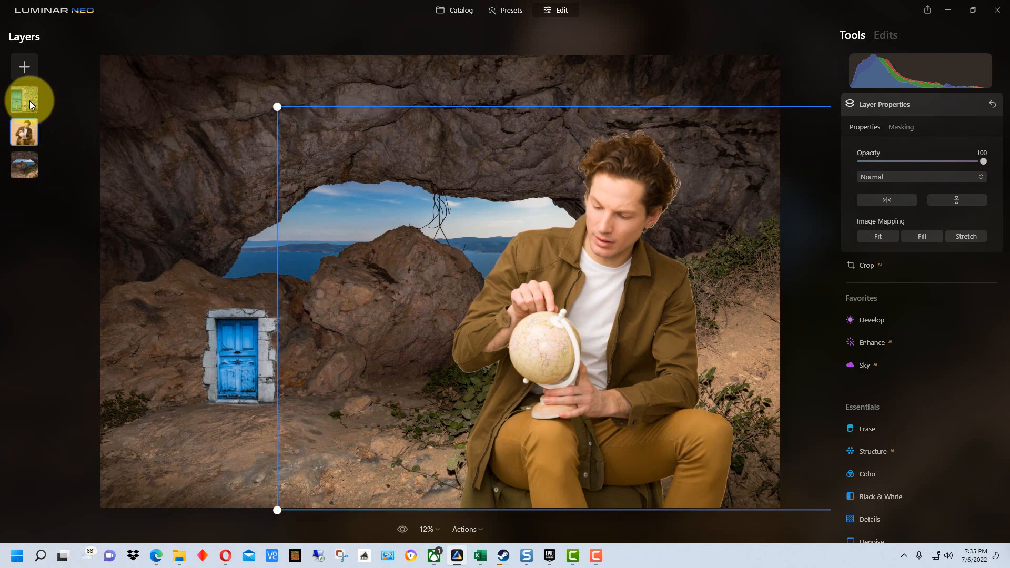
click(29, 100)
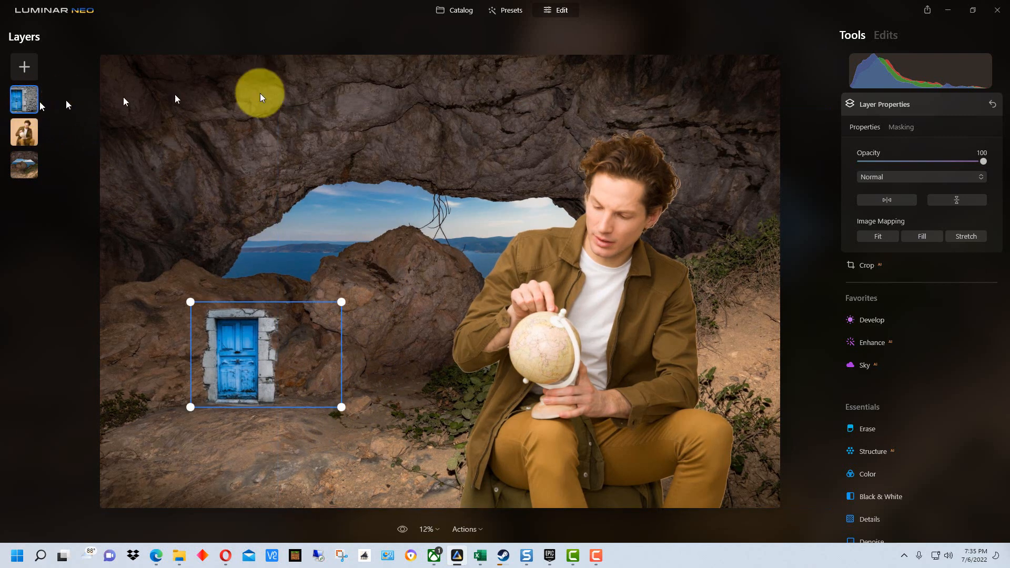
click(30, 131)
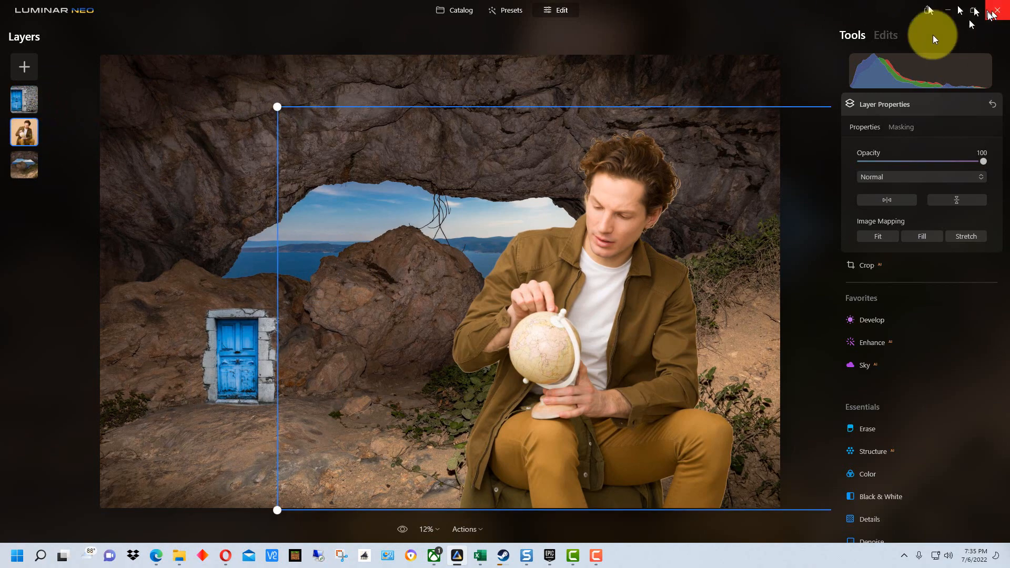
click(894, 31)
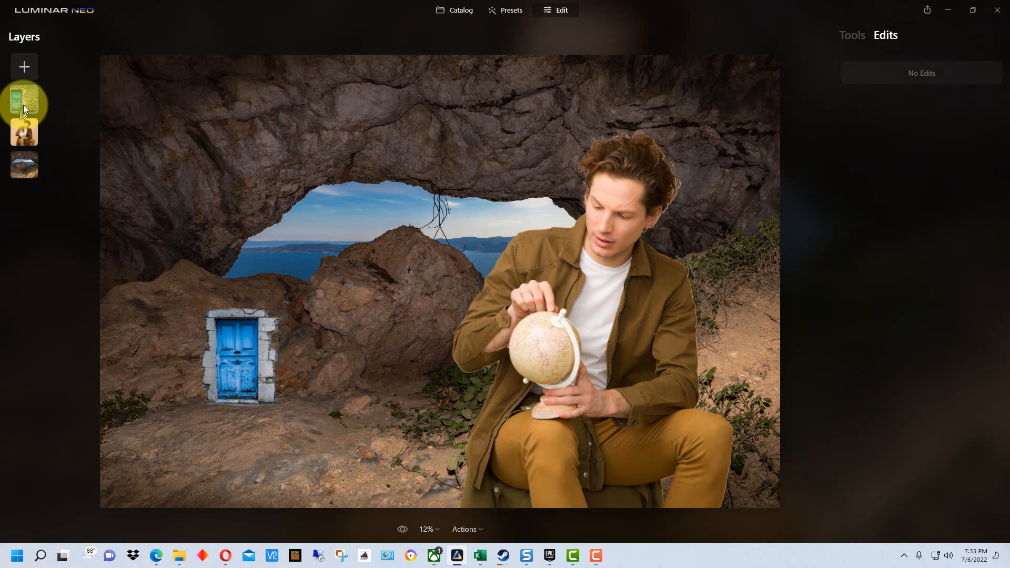
click(228, 310)
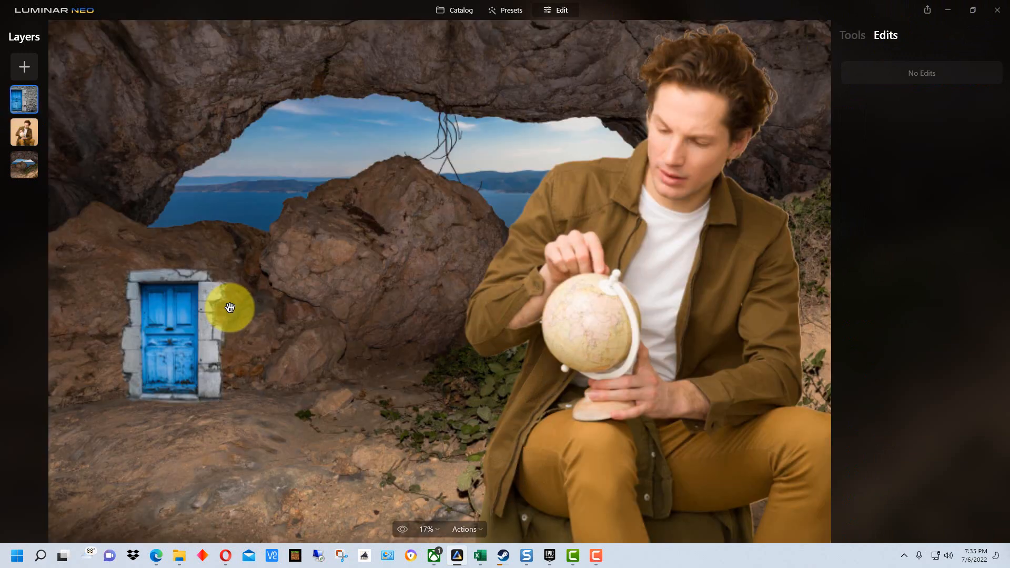
click(159, 328)
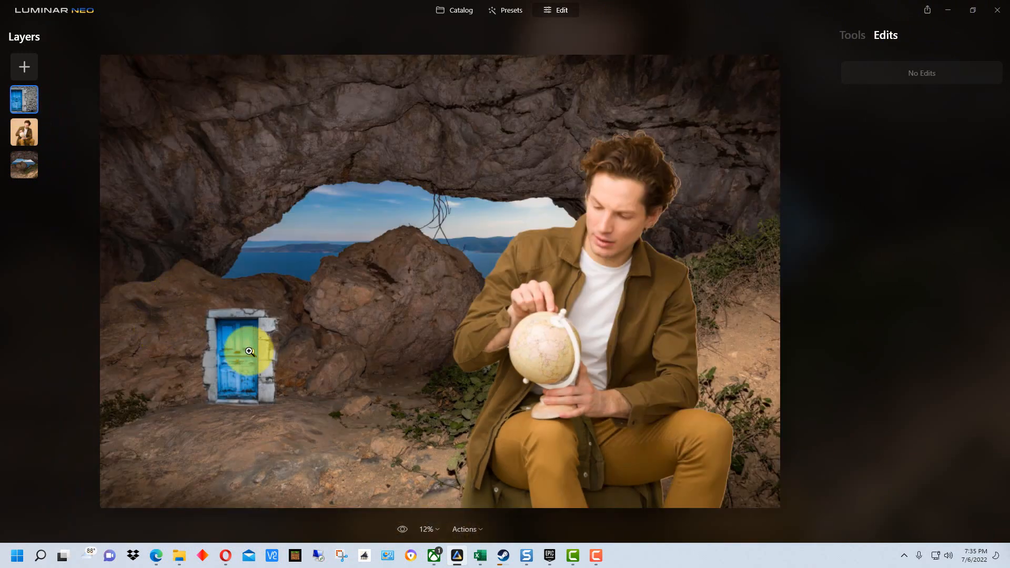
click(231, 342)
drag(266, 326, 422, 315)
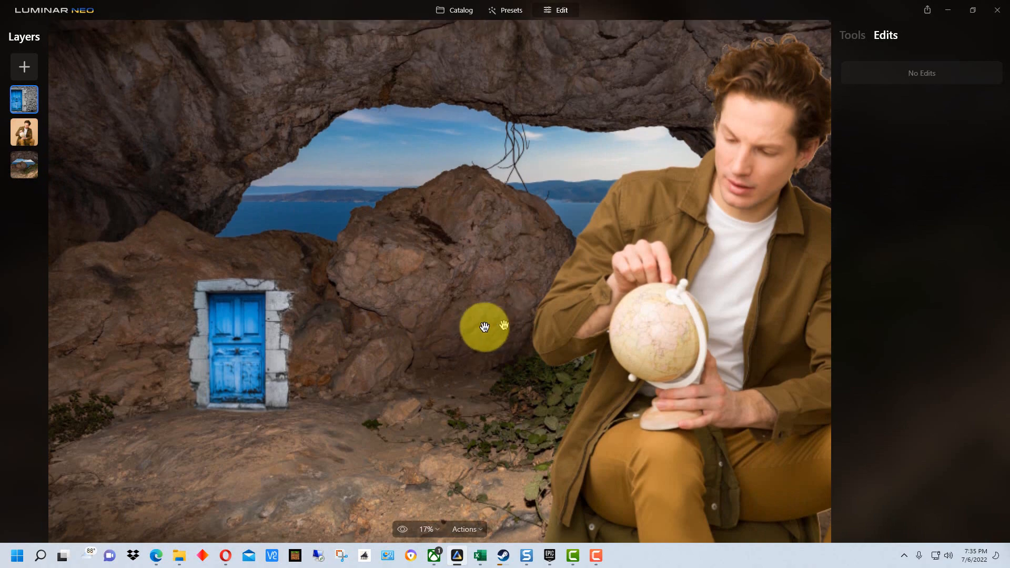
scroll(284, 338, up, 3)
drag(294, 338, 596, 333)
scroll(598, 331, up, 1)
scroll(601, 325, up, 1)
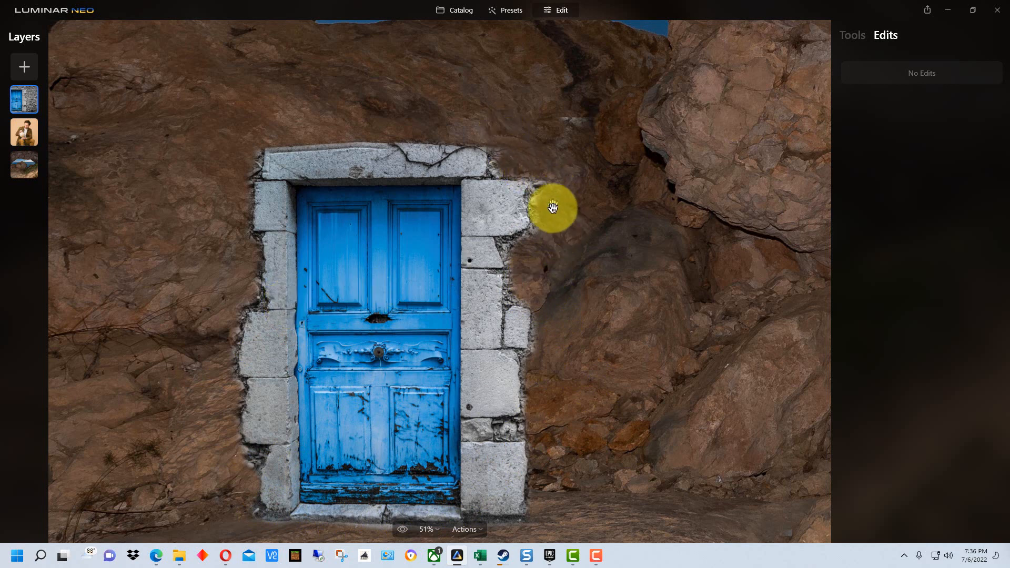
Erase the rough stone remnants along the right edge of the door frame's upper blocks with the mask brush
click(853, 34)
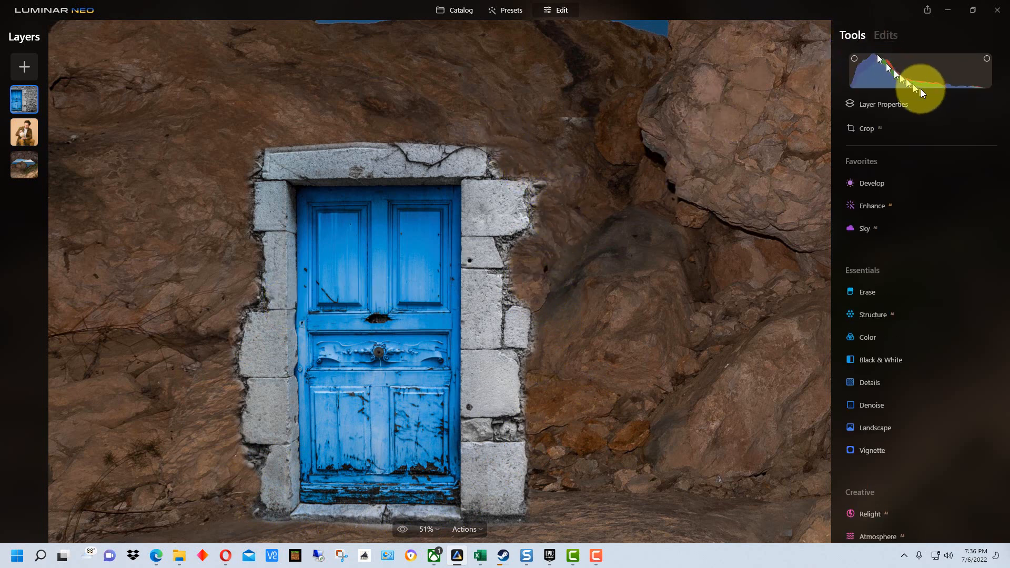
click(901, 107)
click(909, 127)
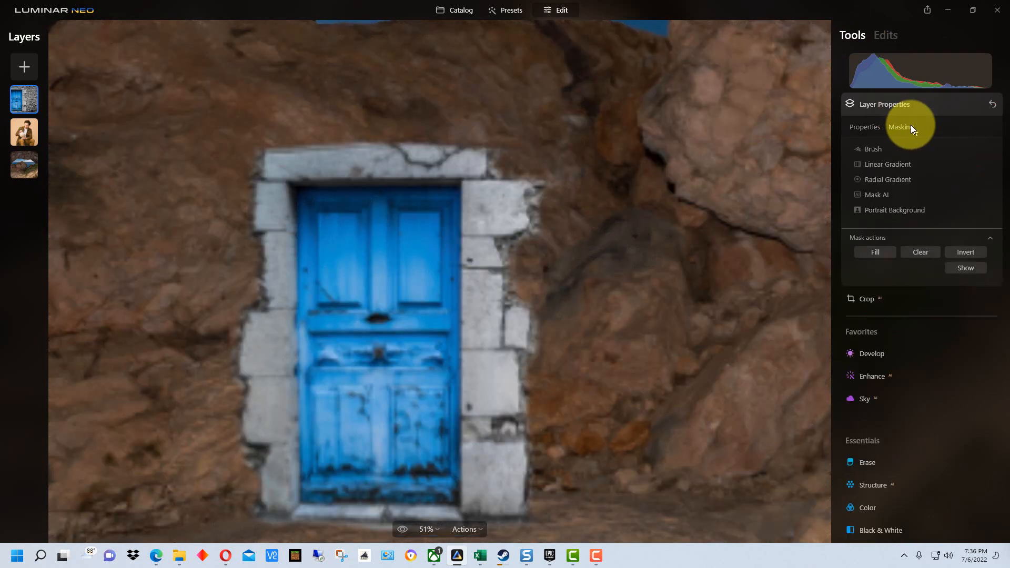
click(872, 150)
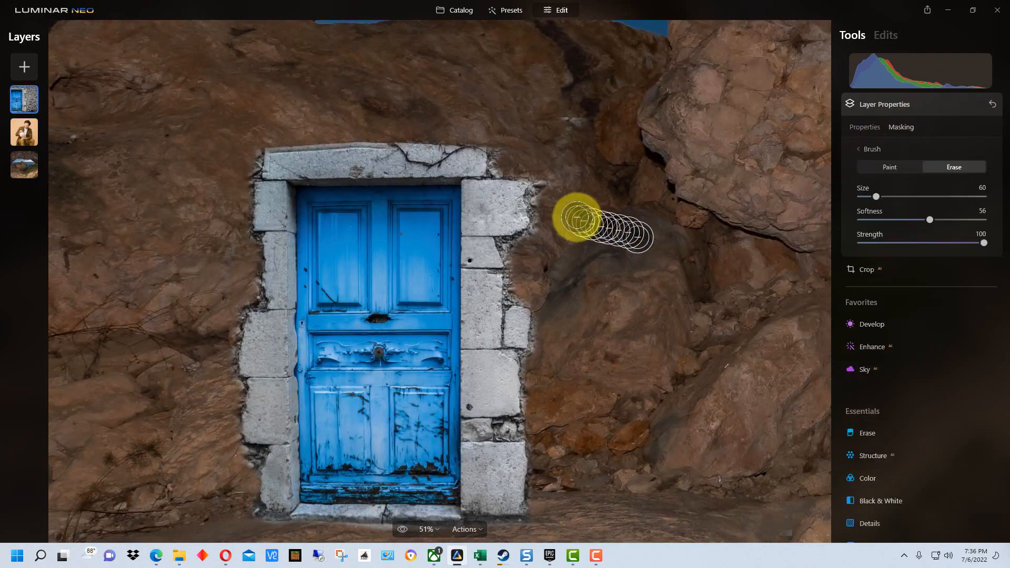
drag(544, 185, 555, 205)
drag(579, 106, 579, 126)
mouse_move(520, 253)
mouse_down()
mouse_move(609, 252)
mouse_move(523, 288)
mouse_move(696, 263)
mouse_up()
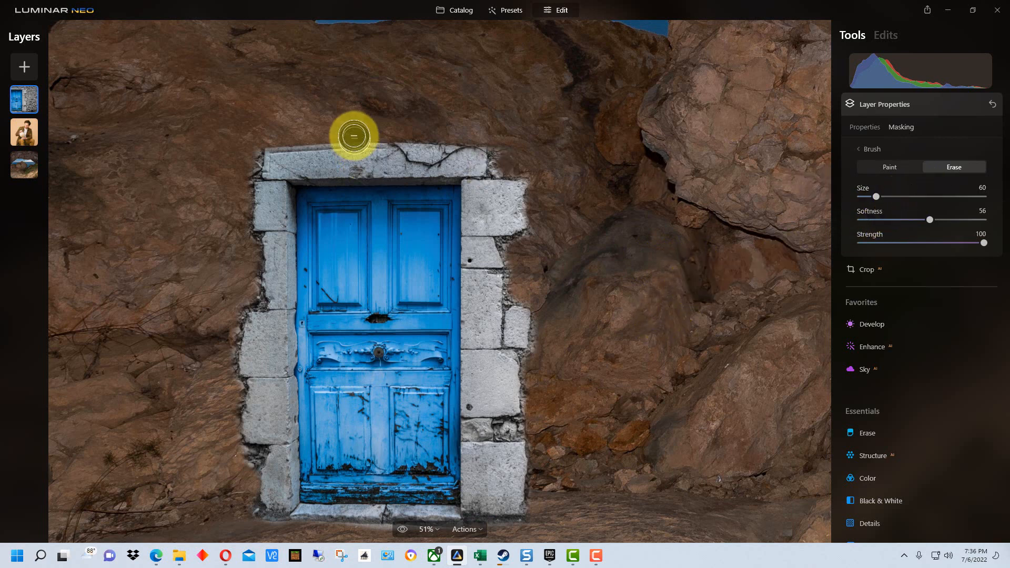
Move the door layer right, next to the large boulder, and raise it slightly so its sill sits on the ground line
click(23, 130)
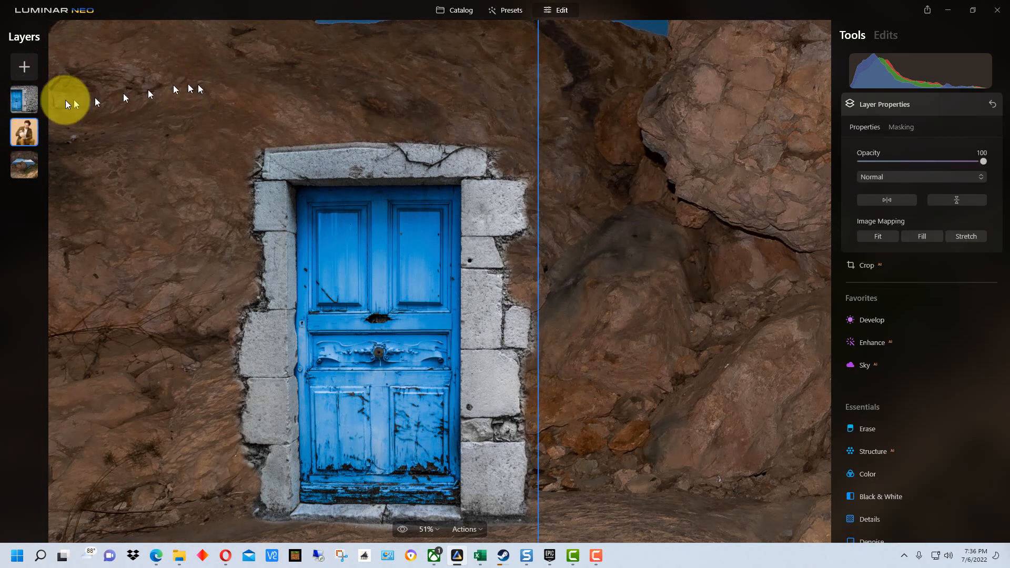
click(24, 100)
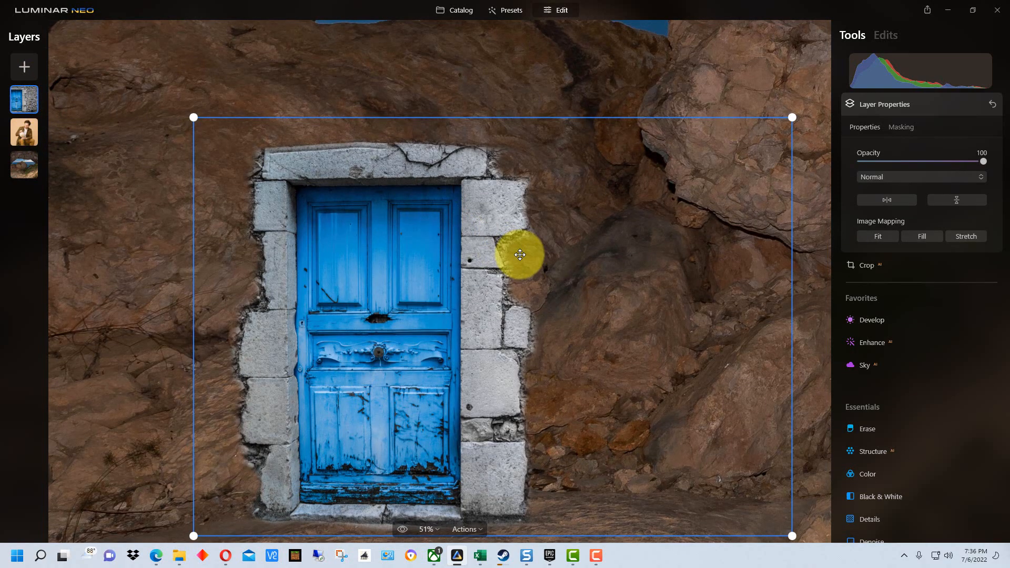
drag(520, 260, 645, 255)
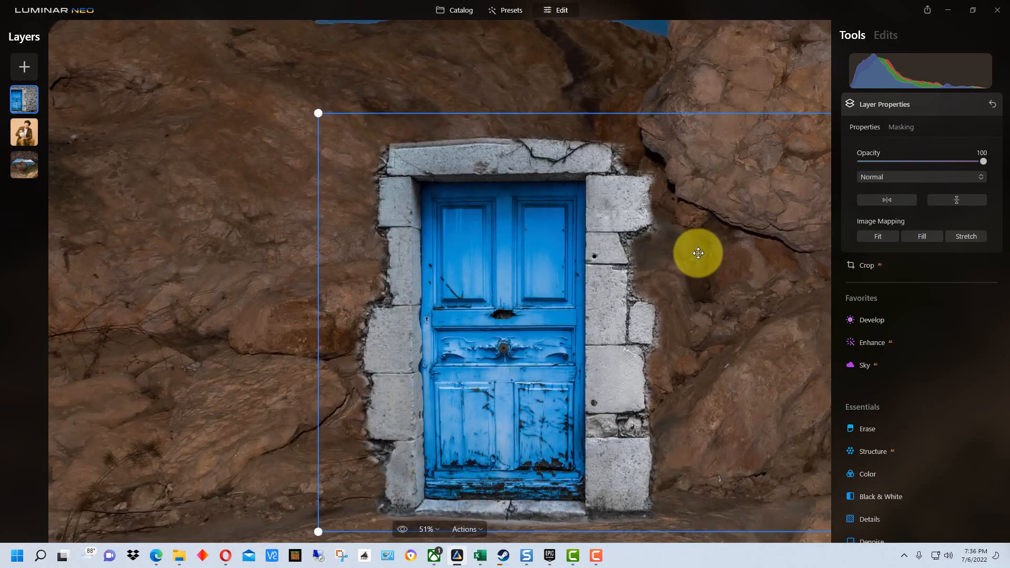
scroll(689, 271, down, 2)
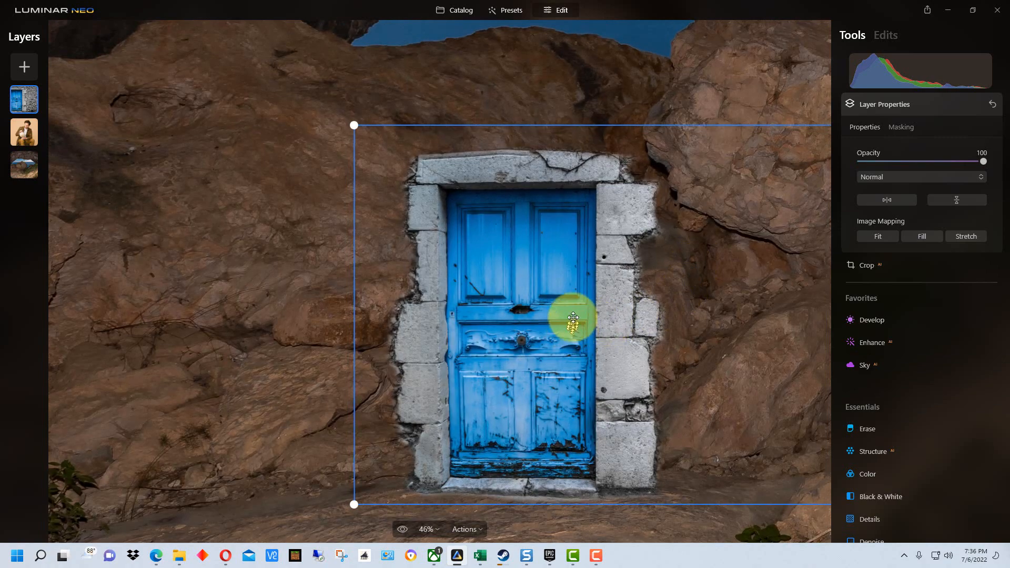
mouse_move(573, 318)
mouse_down()
mouse_move(577, 295)
mouse_move(550, 307)
mouse_move(583, 310)
mouse_move(571, 307)
mouse_up()
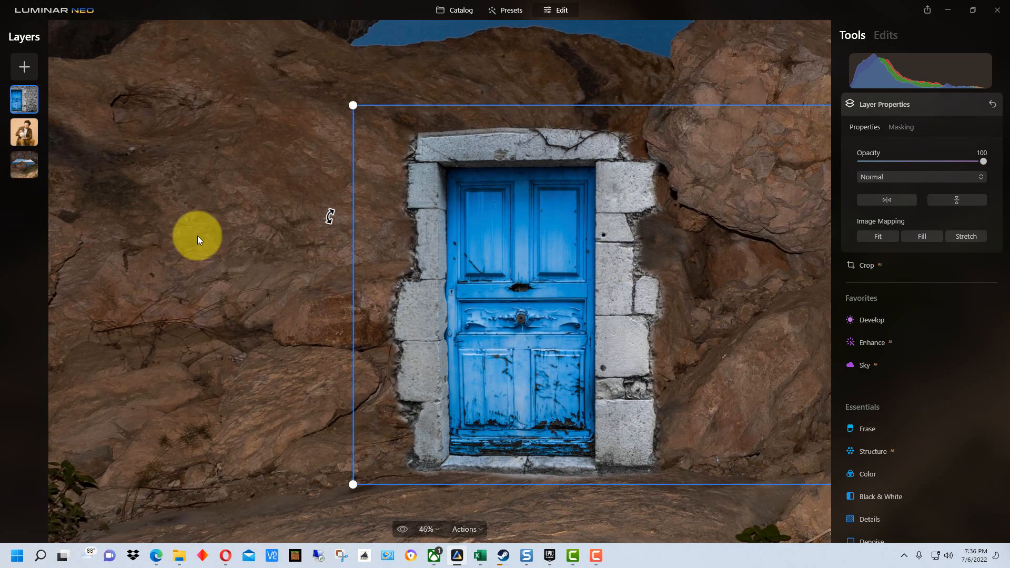
click(30, 134)
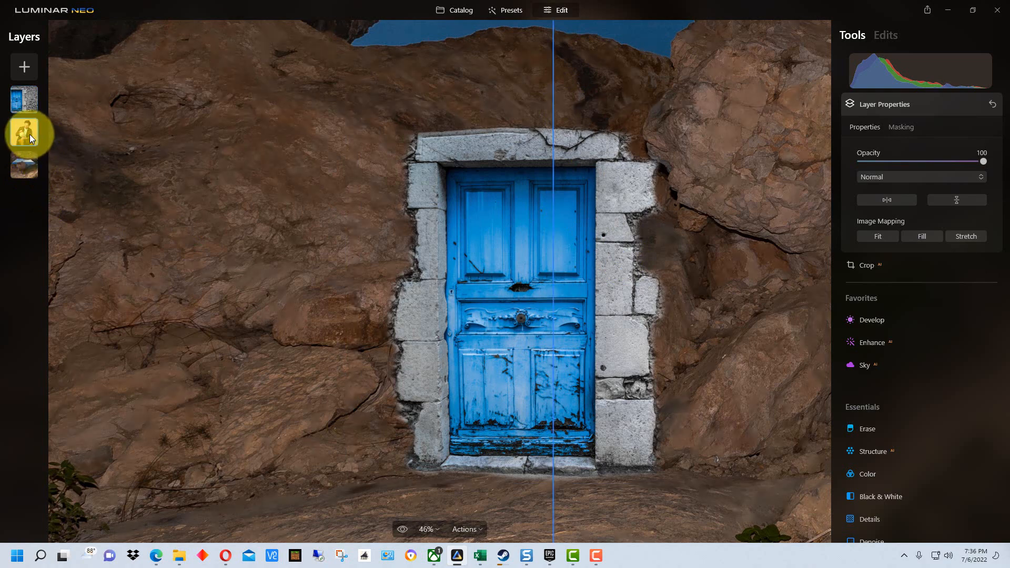
click(31, 93)
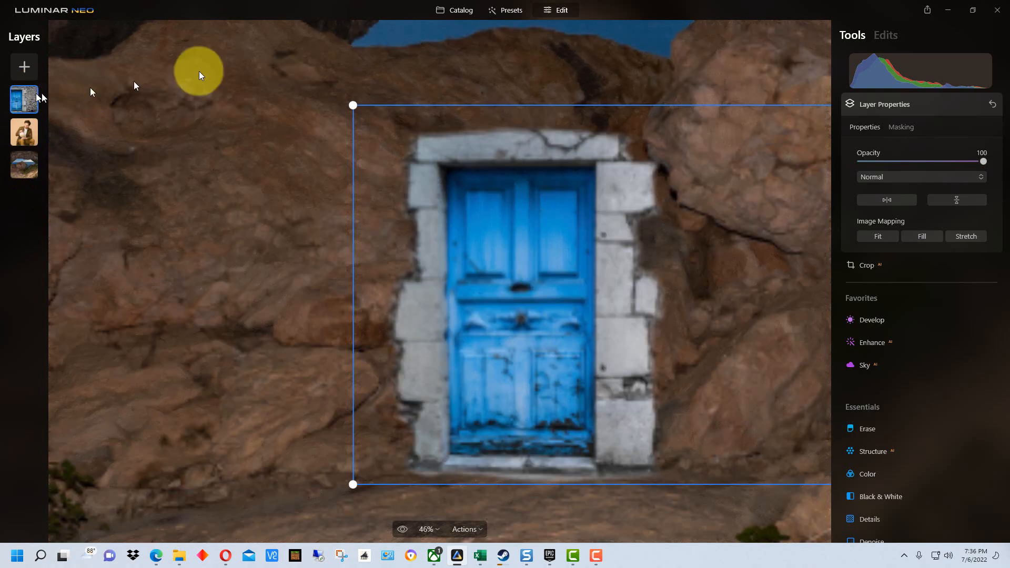
click(874, 33)
click(860, 33)
scroll(709, 218, down, 3)
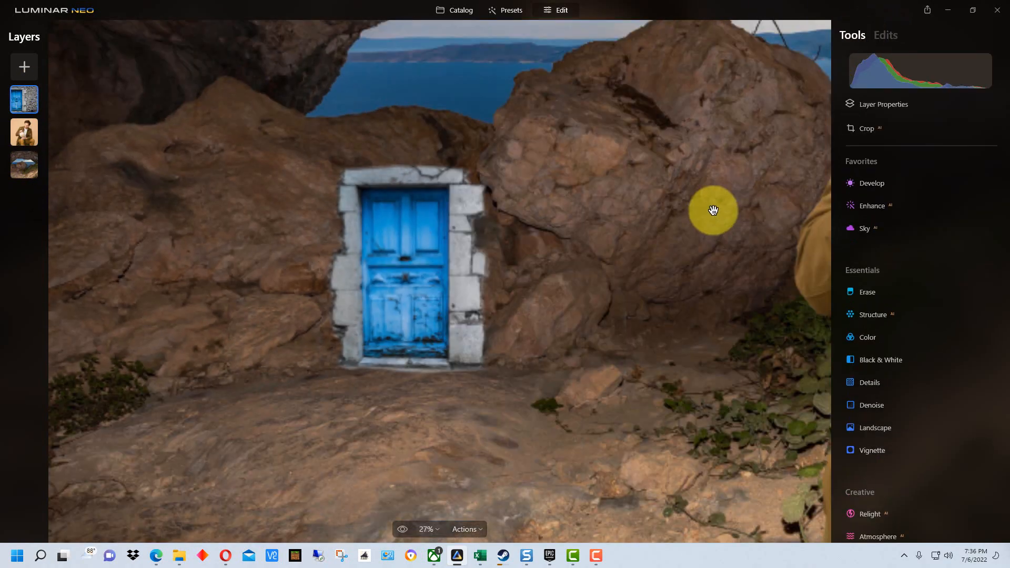
Replace the sky in the cave background layer with the Galaxy 2 starry sky using Sky AI
scroll(713, 210, down, 3)
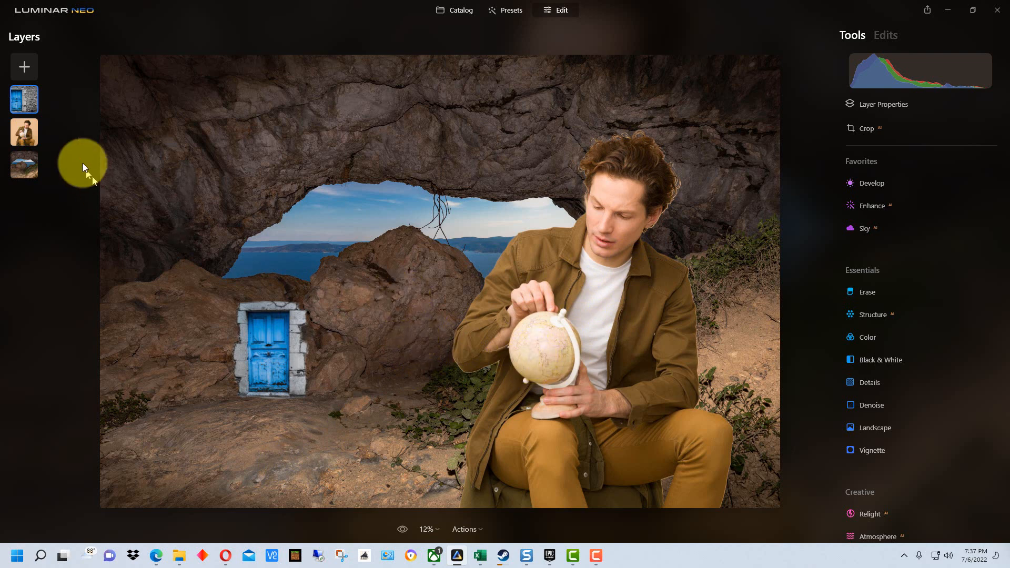
click(20, 167)
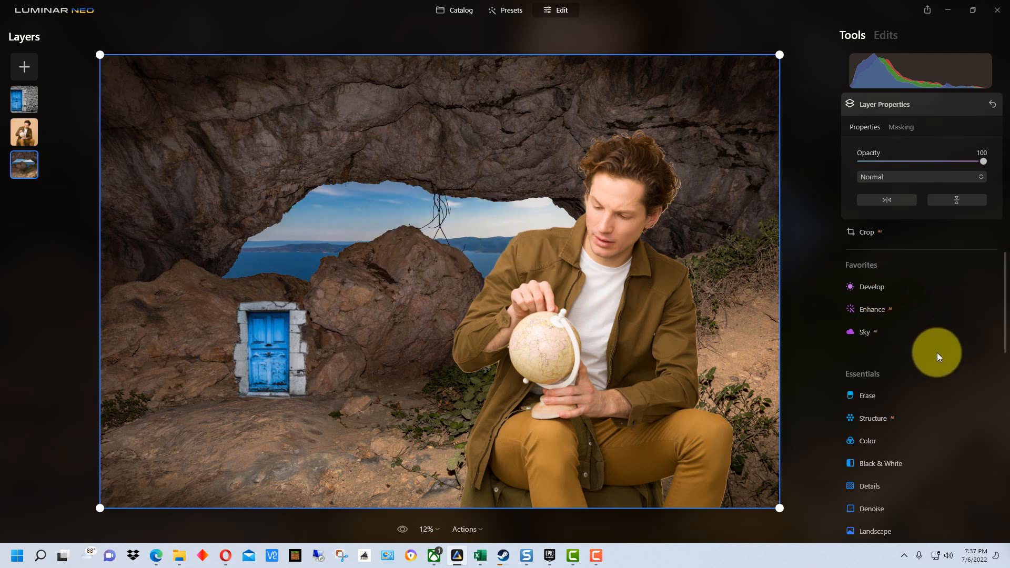
click(869, 332)
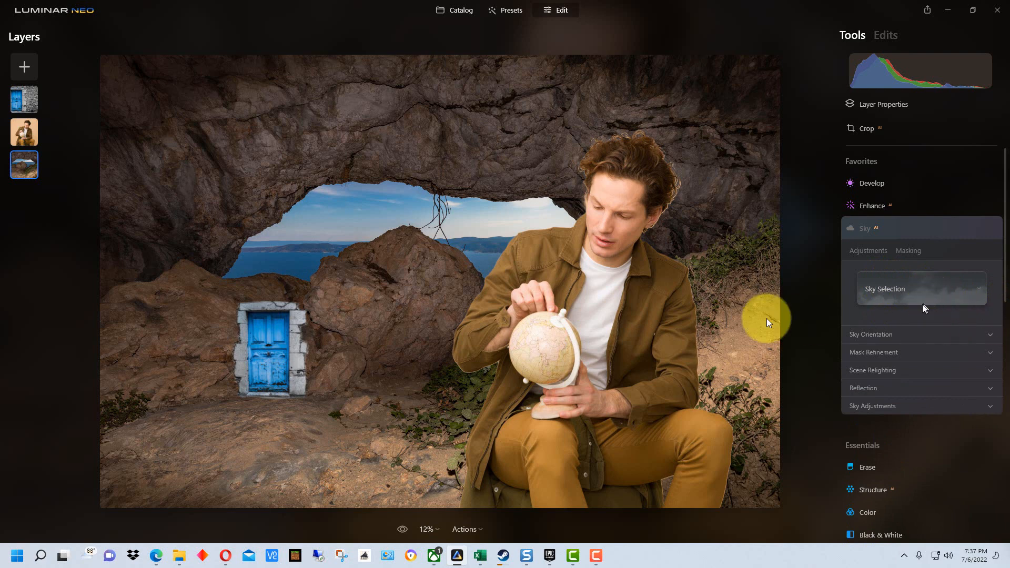
click(982, 288)
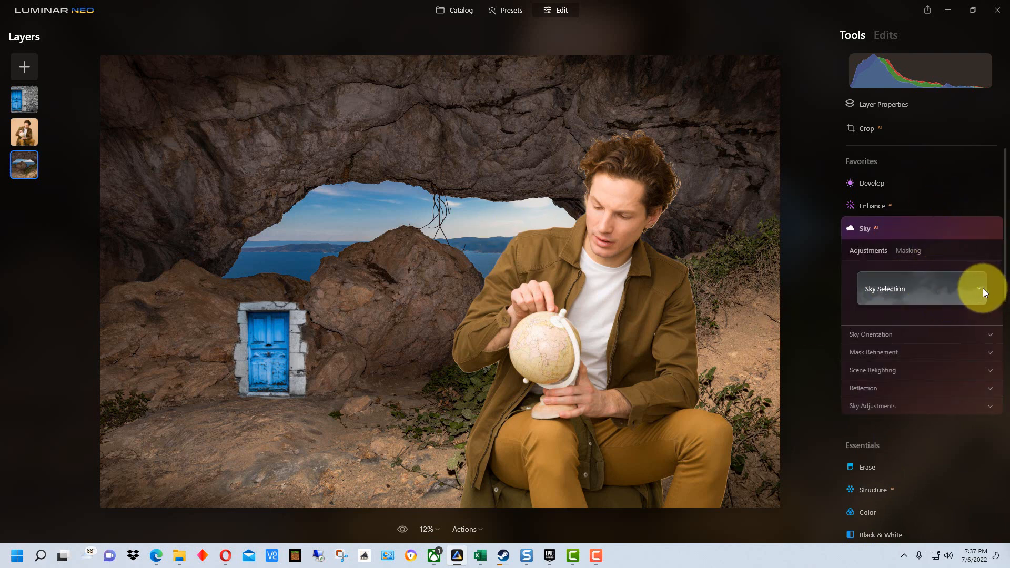
scroll(922, 419, down, 6)
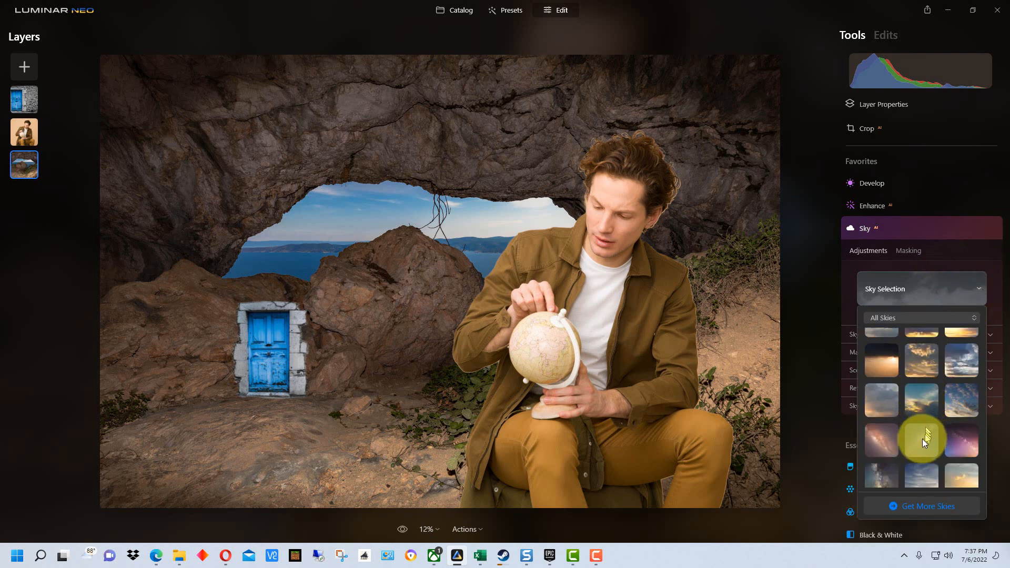
click(922, 437)
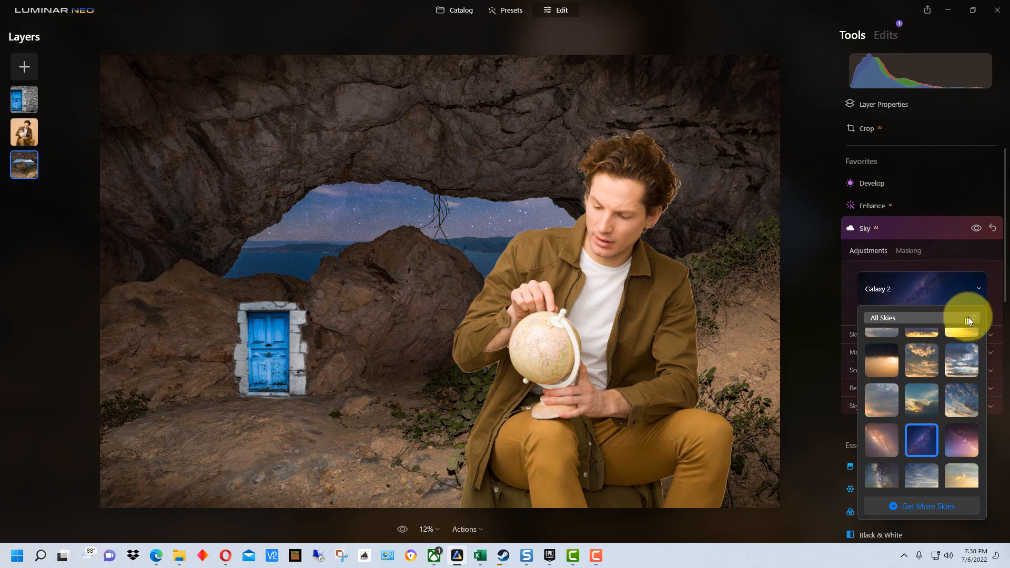
click(924, 231)
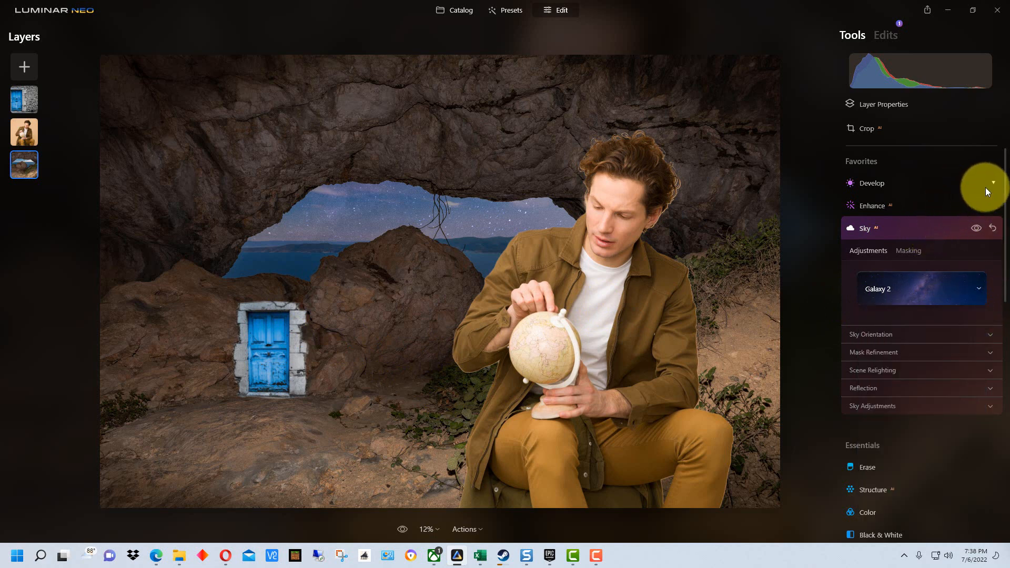